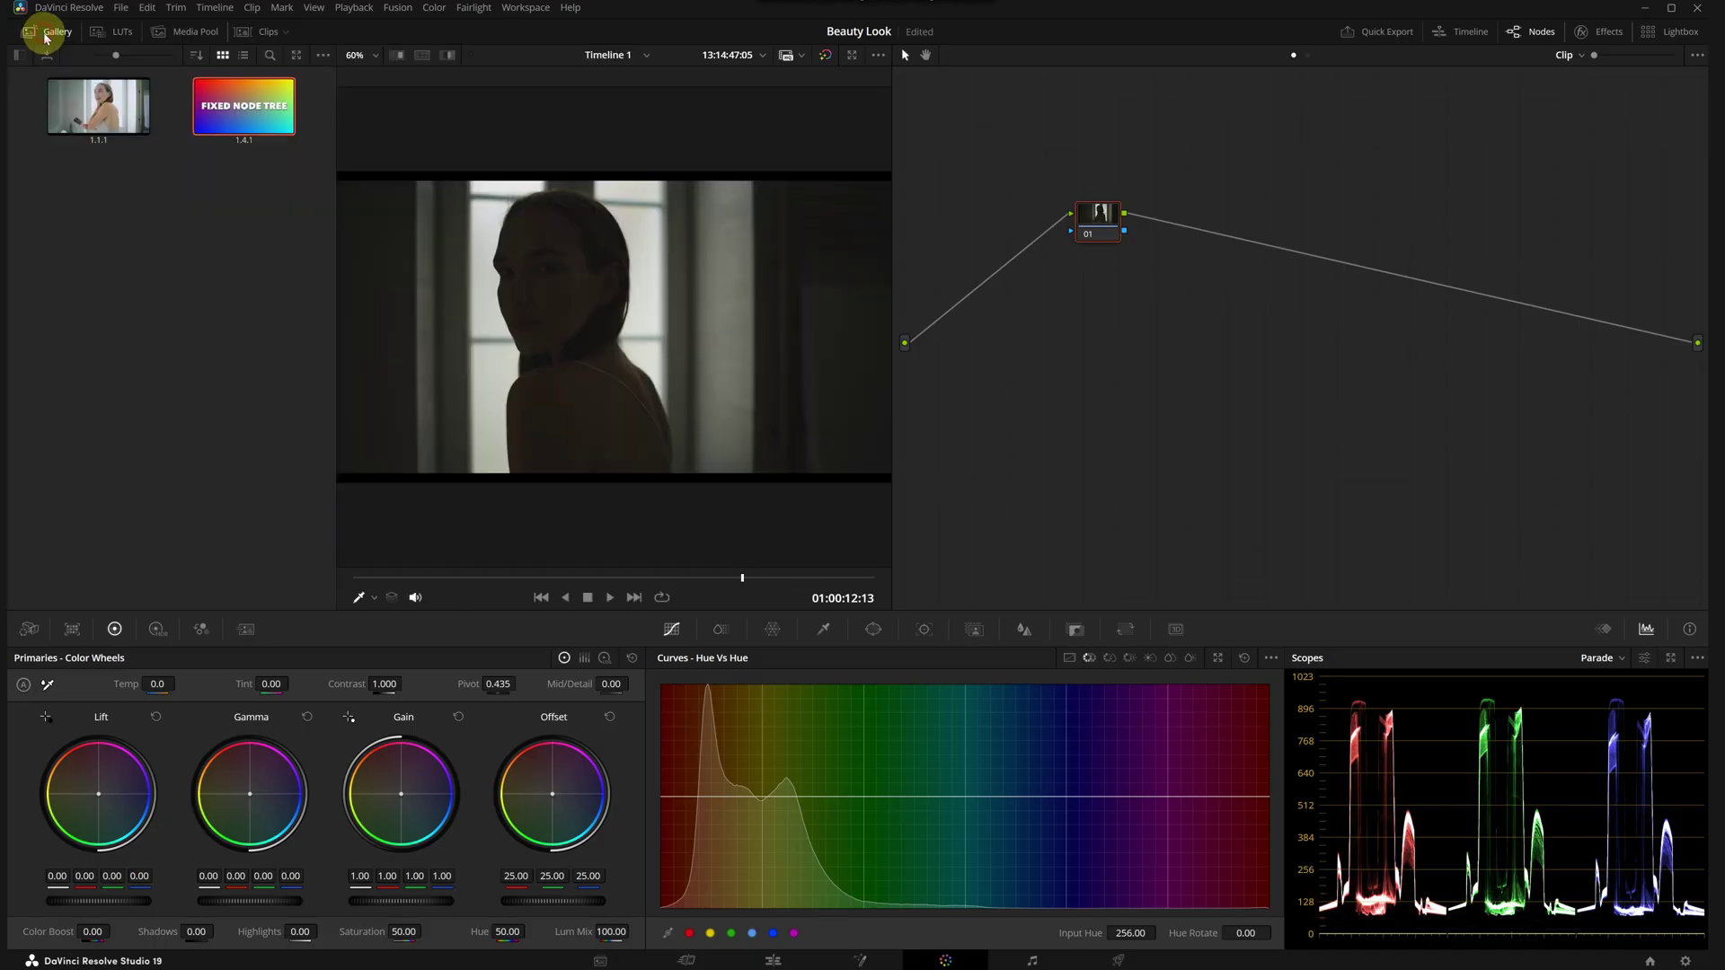
Step: Apply the grade of the FIXED NODE TREE still to the clip, then hide the gallery and enlarge the node graph
{"action": "right_click", "coordinate": [222, 120]}
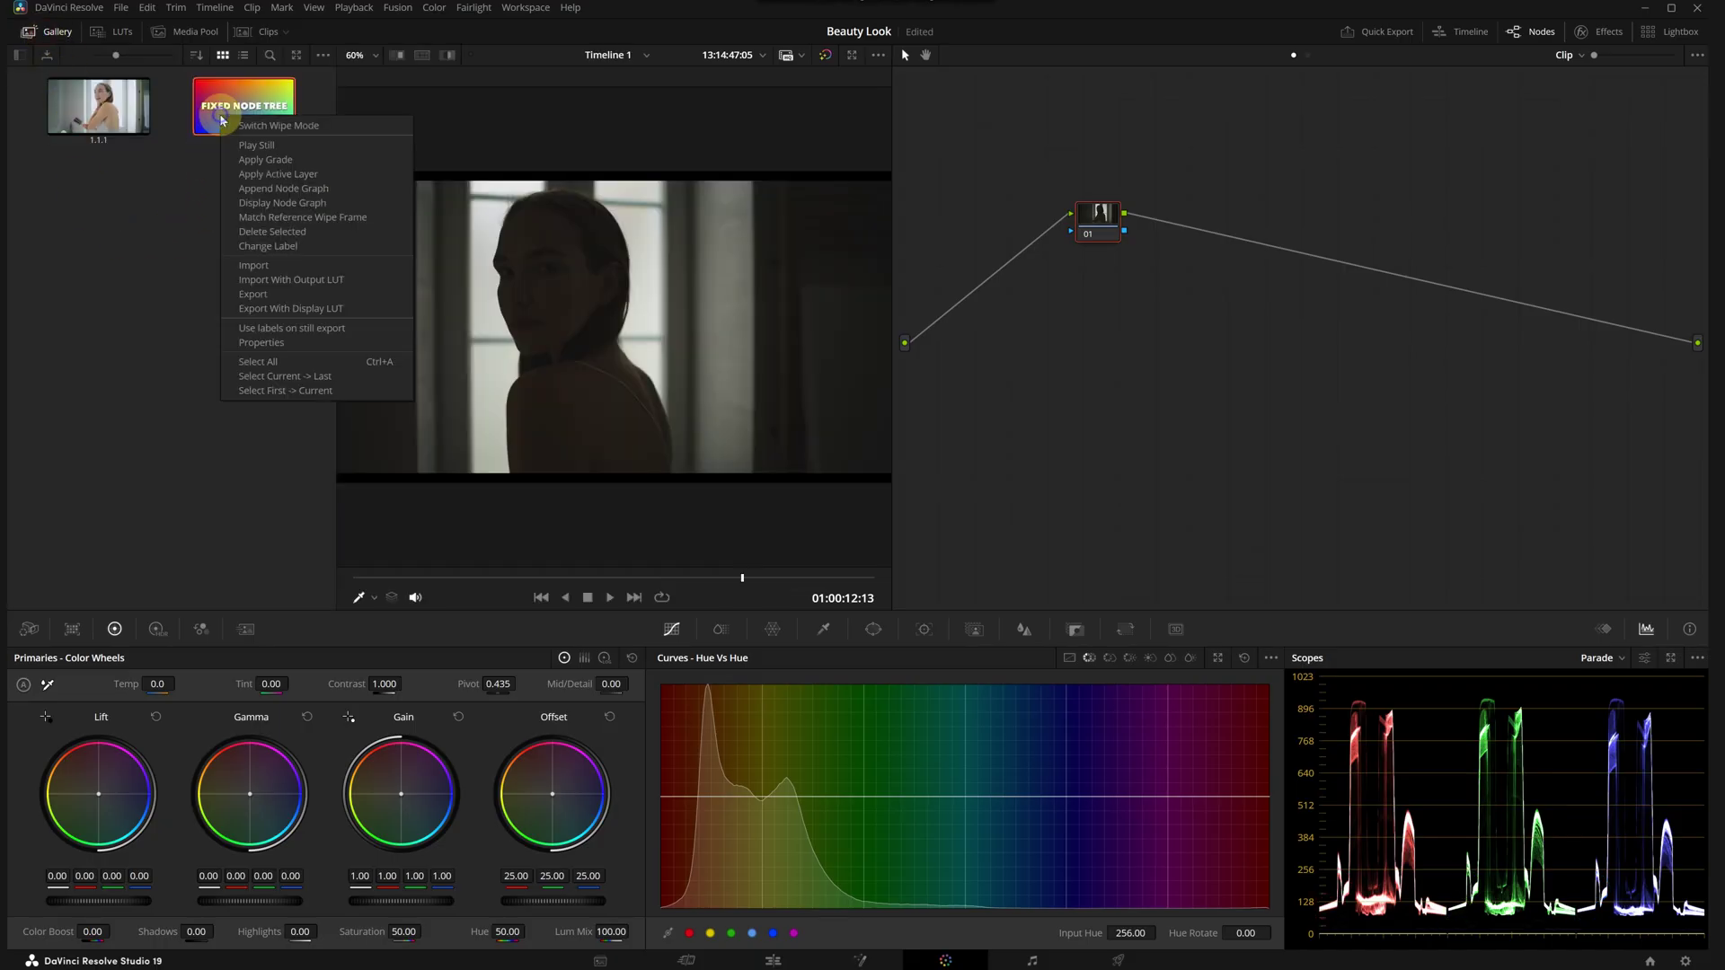
{"action": "left_click", "coordinate": [257, 160]}
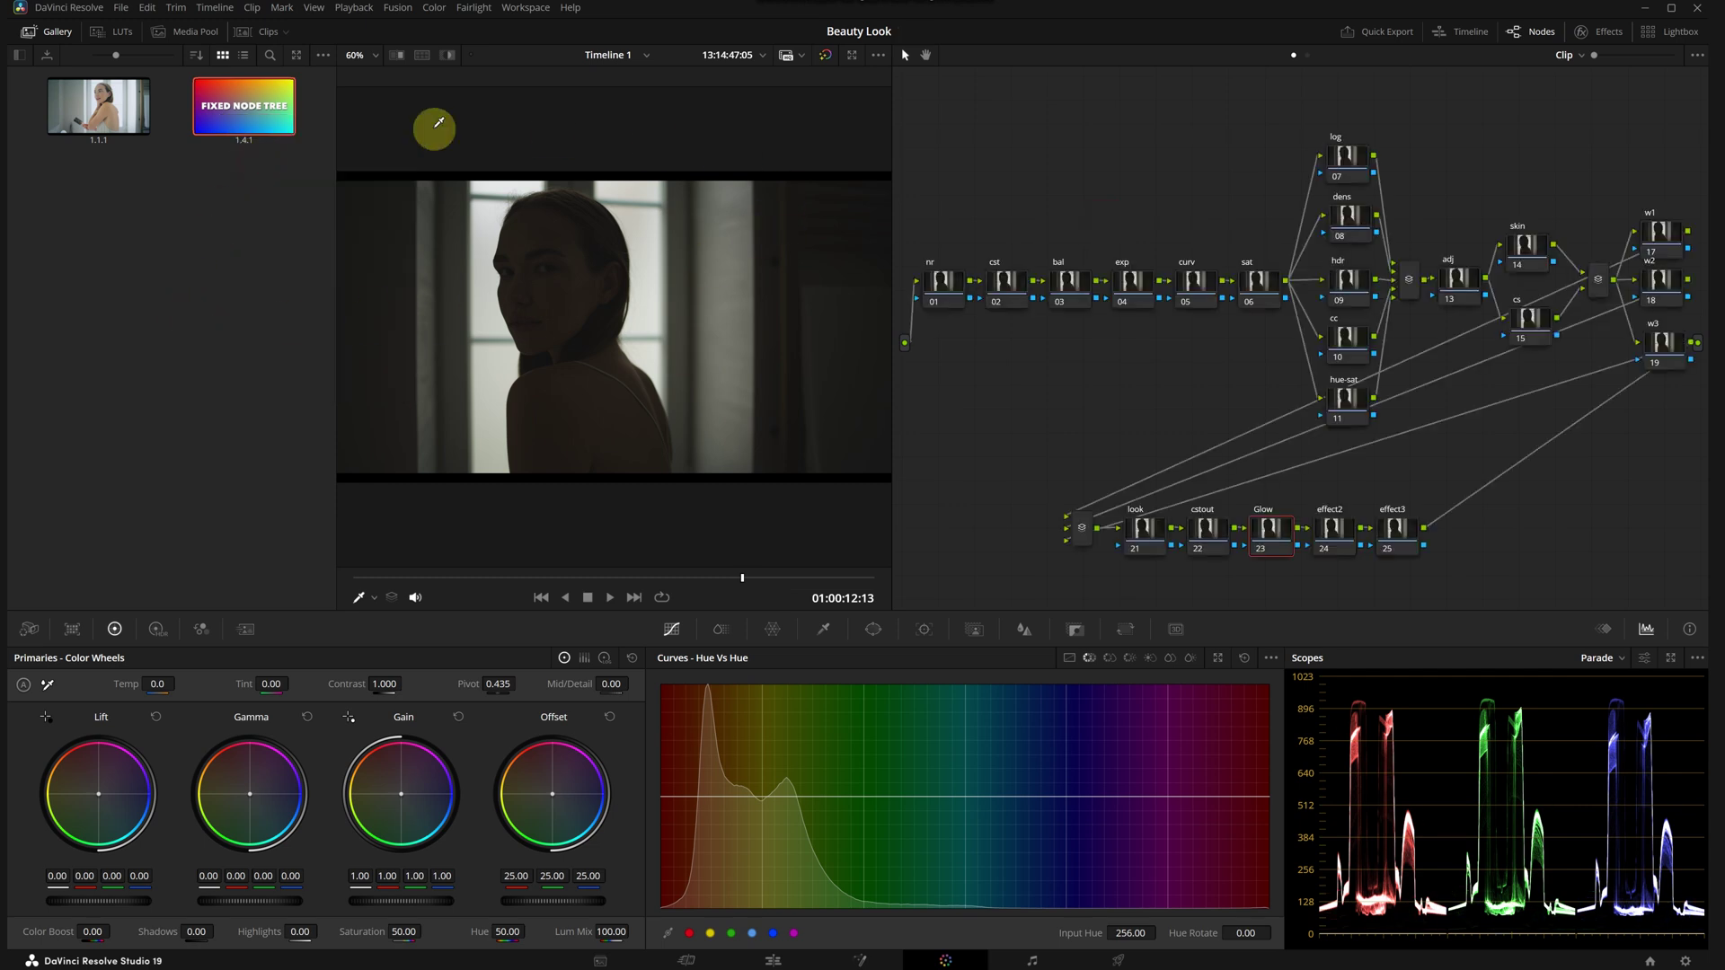
{"action": "left_click", "coordinate": [52, 31]}
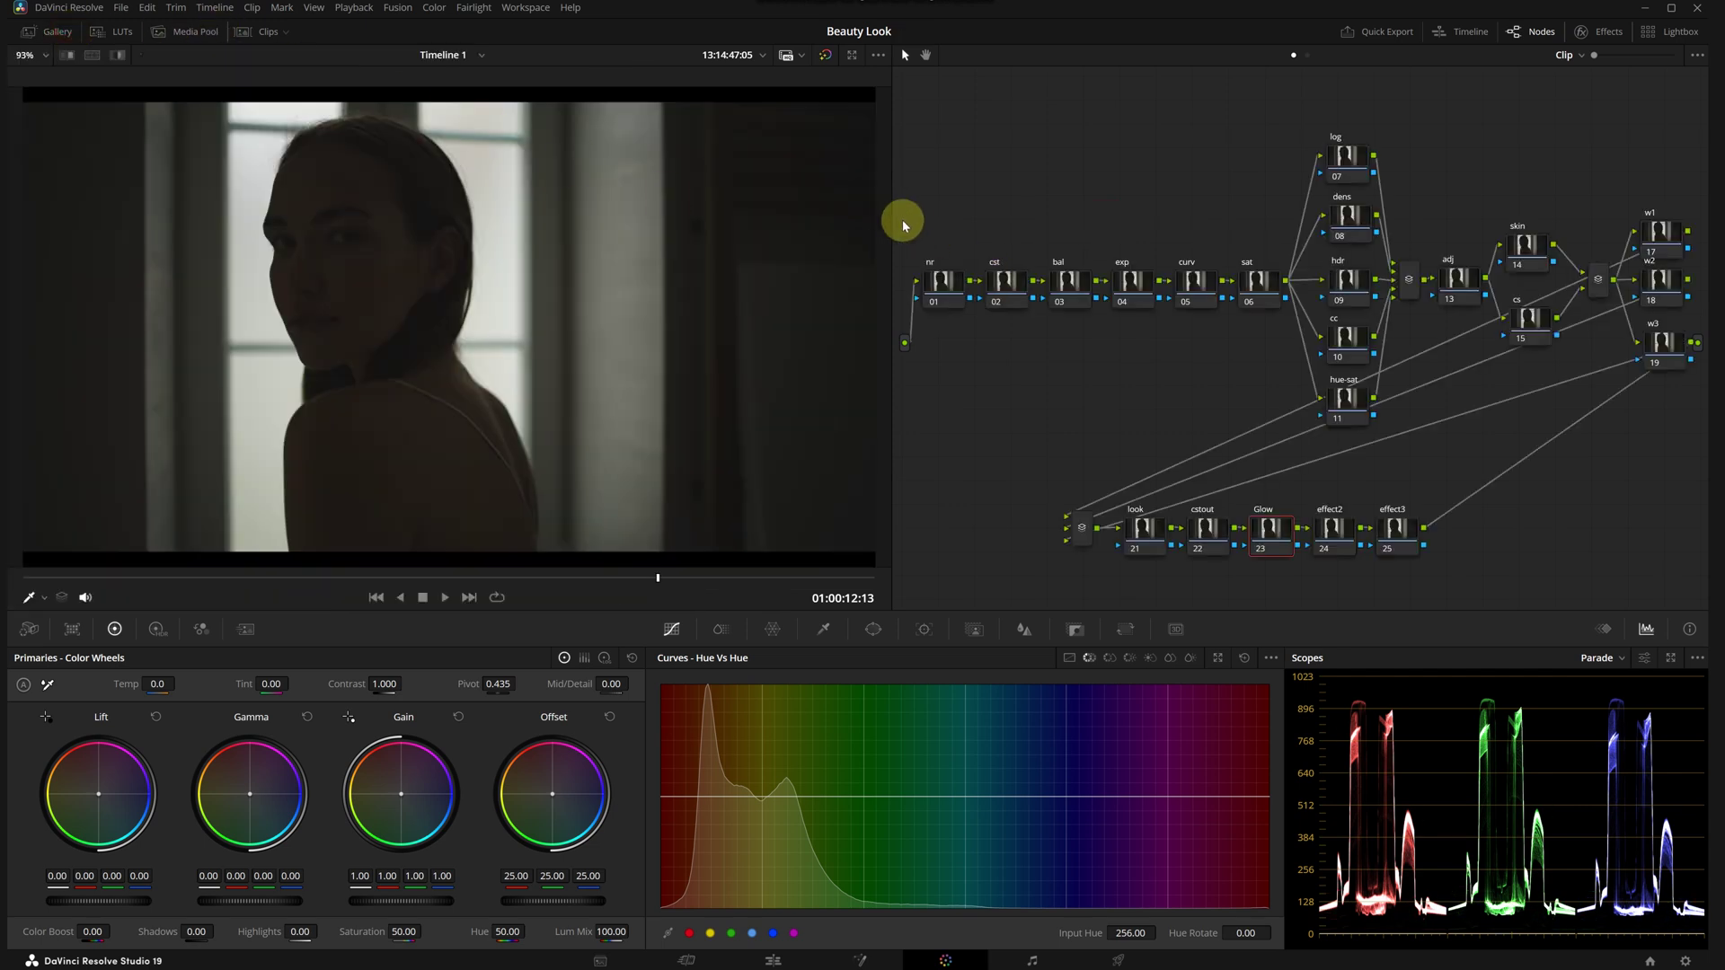
{"action": "left_click_drag", "start_coordinate": [894, 217], "coordinate": [845, 218]}
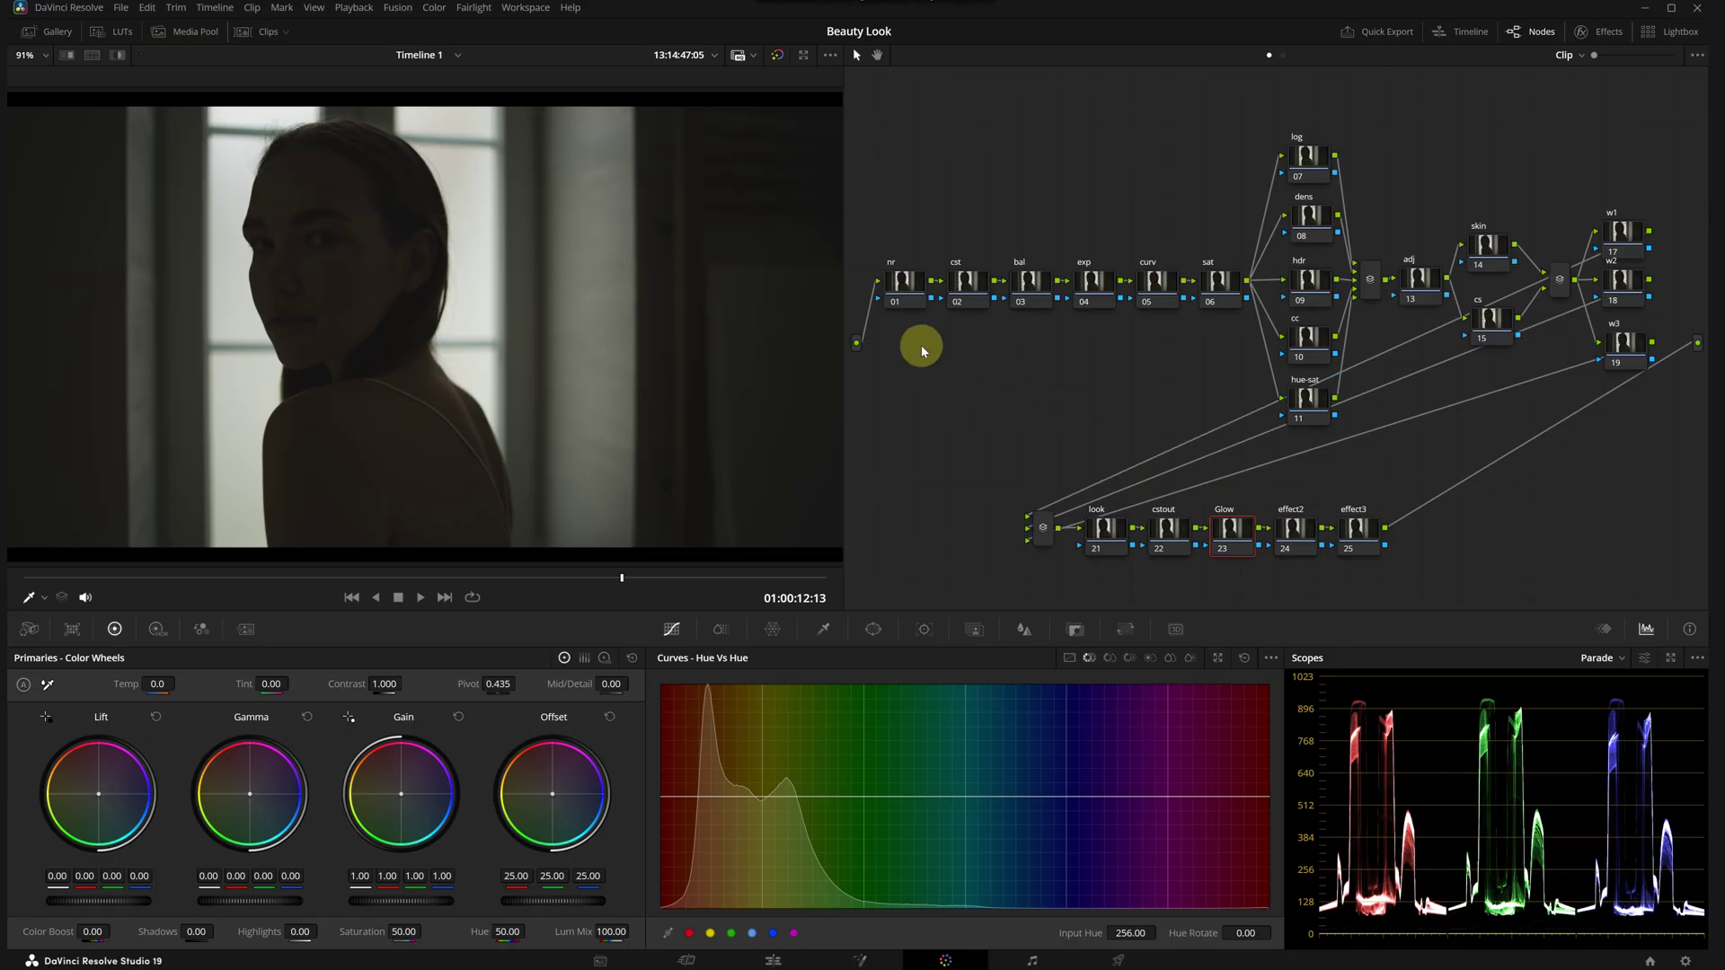
Step: Select the cst node, scrub through the clip and set its Camera Raw decoding to use Clip
{"action": "left_click", "coordinate": [965, 283]}
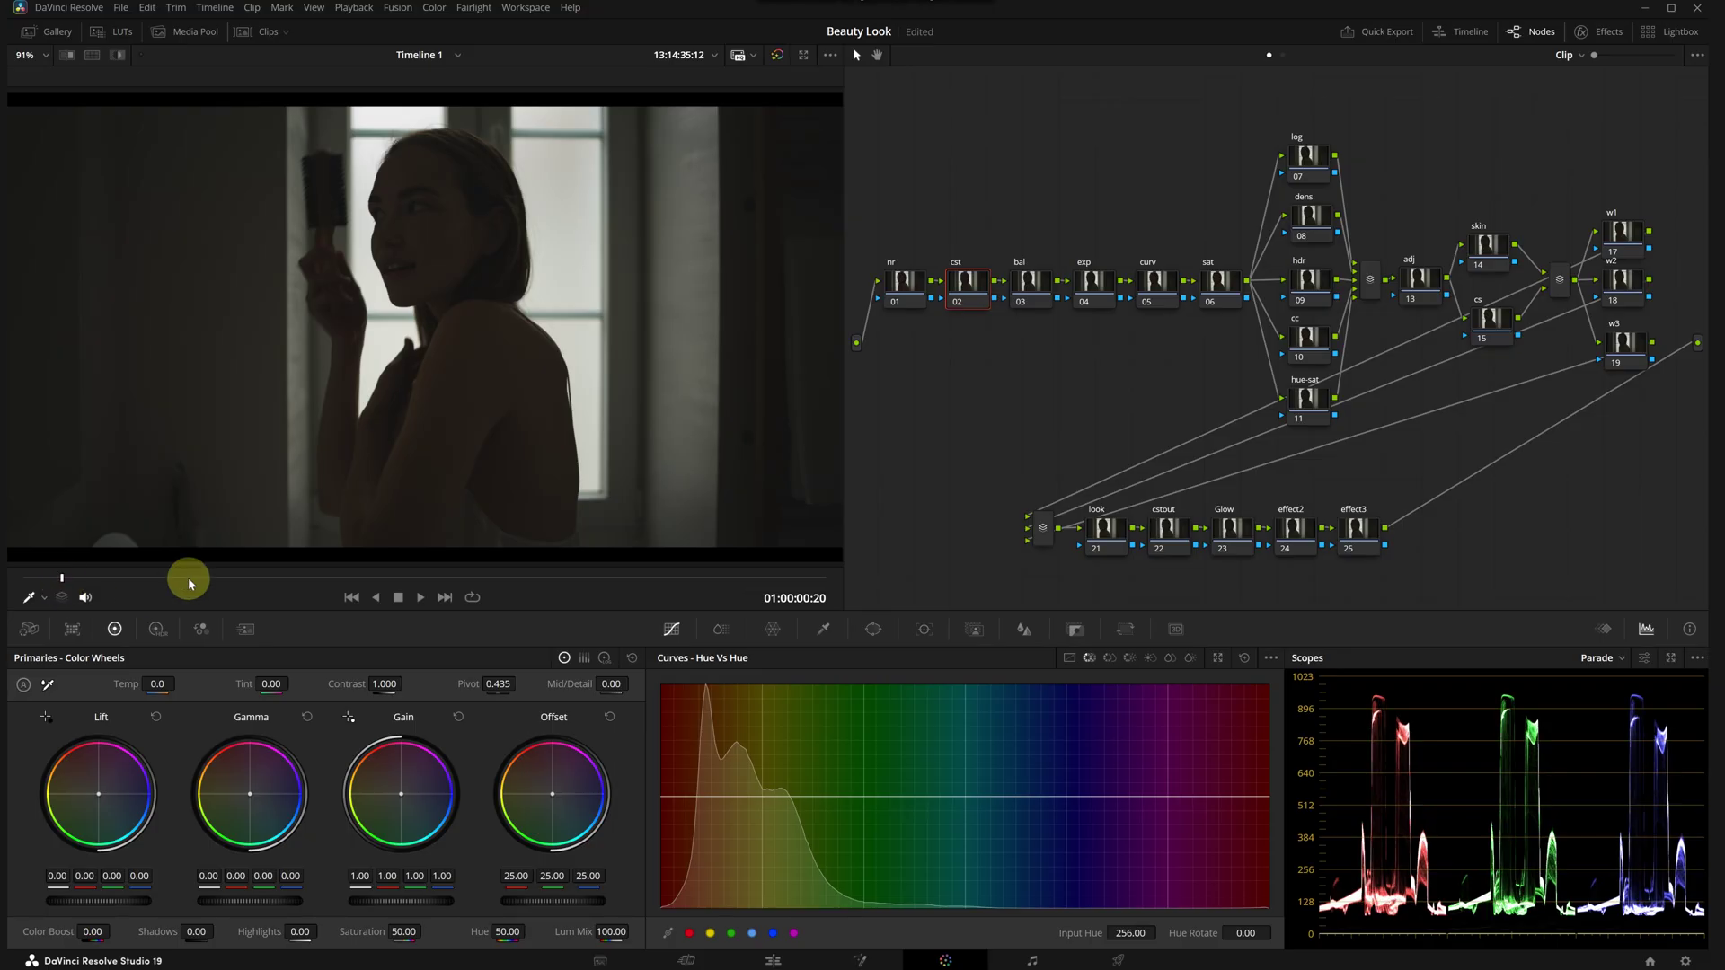
{"action": "left_click_drag", "start_coordinate": [189, 584], "coordinate": [654, 595]}
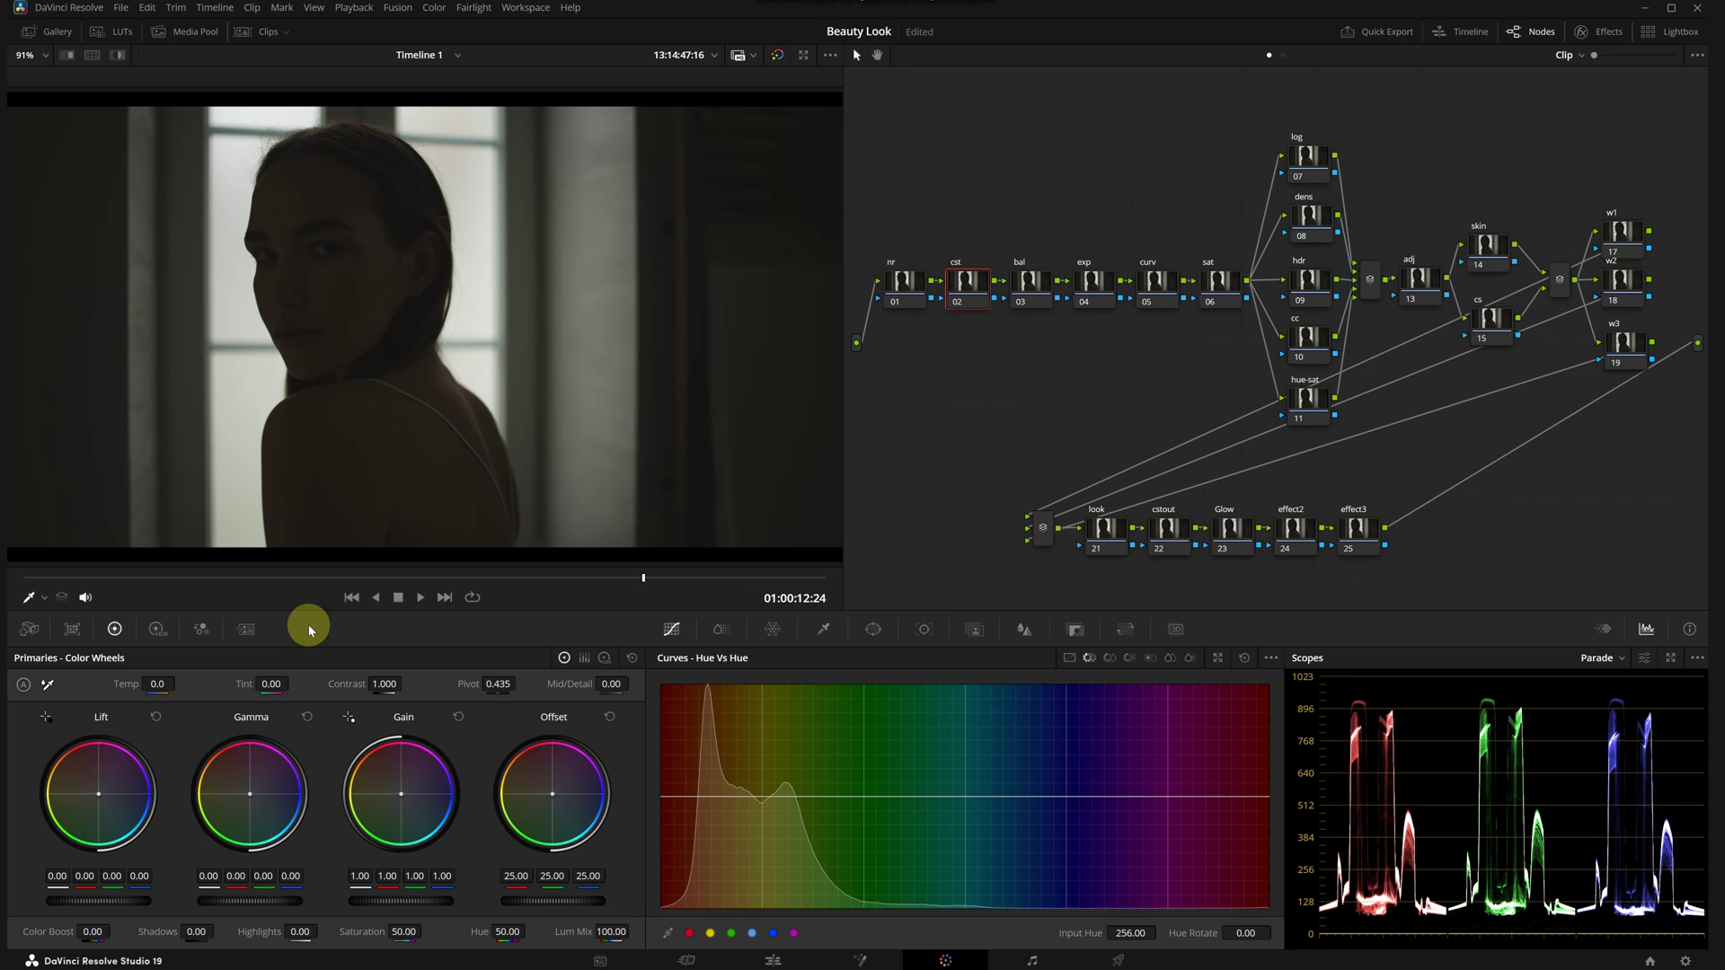
{"action": "left_click", "coordinate": [28, 632]}
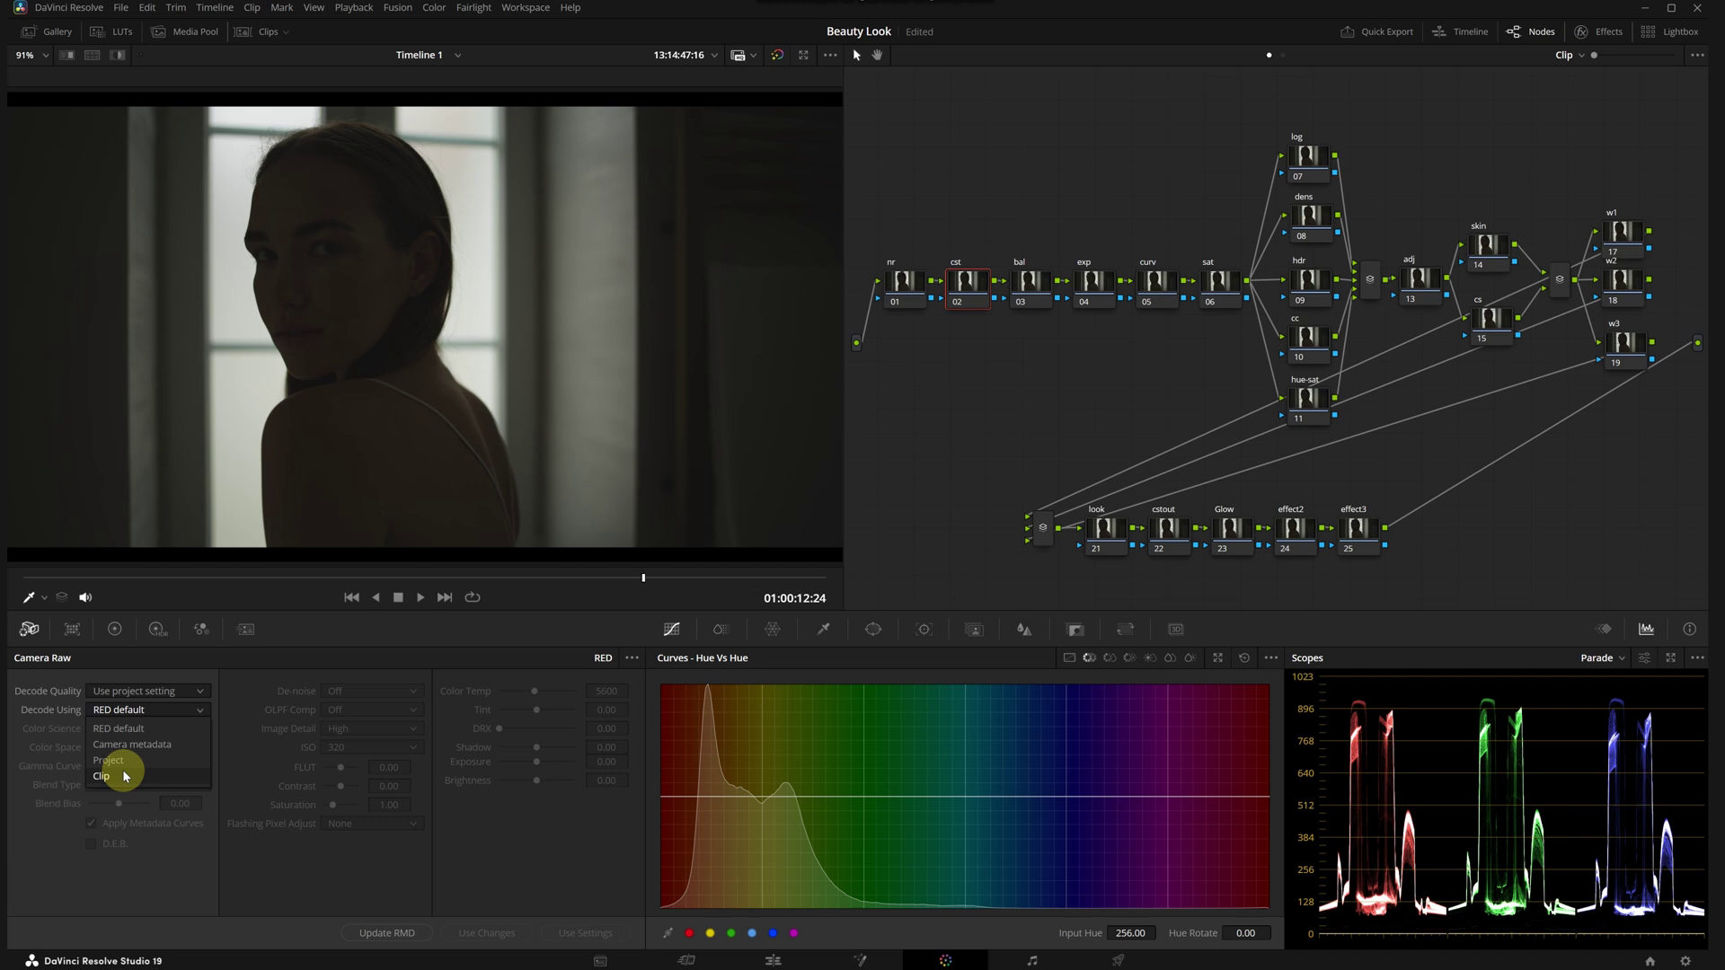
{"action": "left_click", "coordinate": [102, 776]}
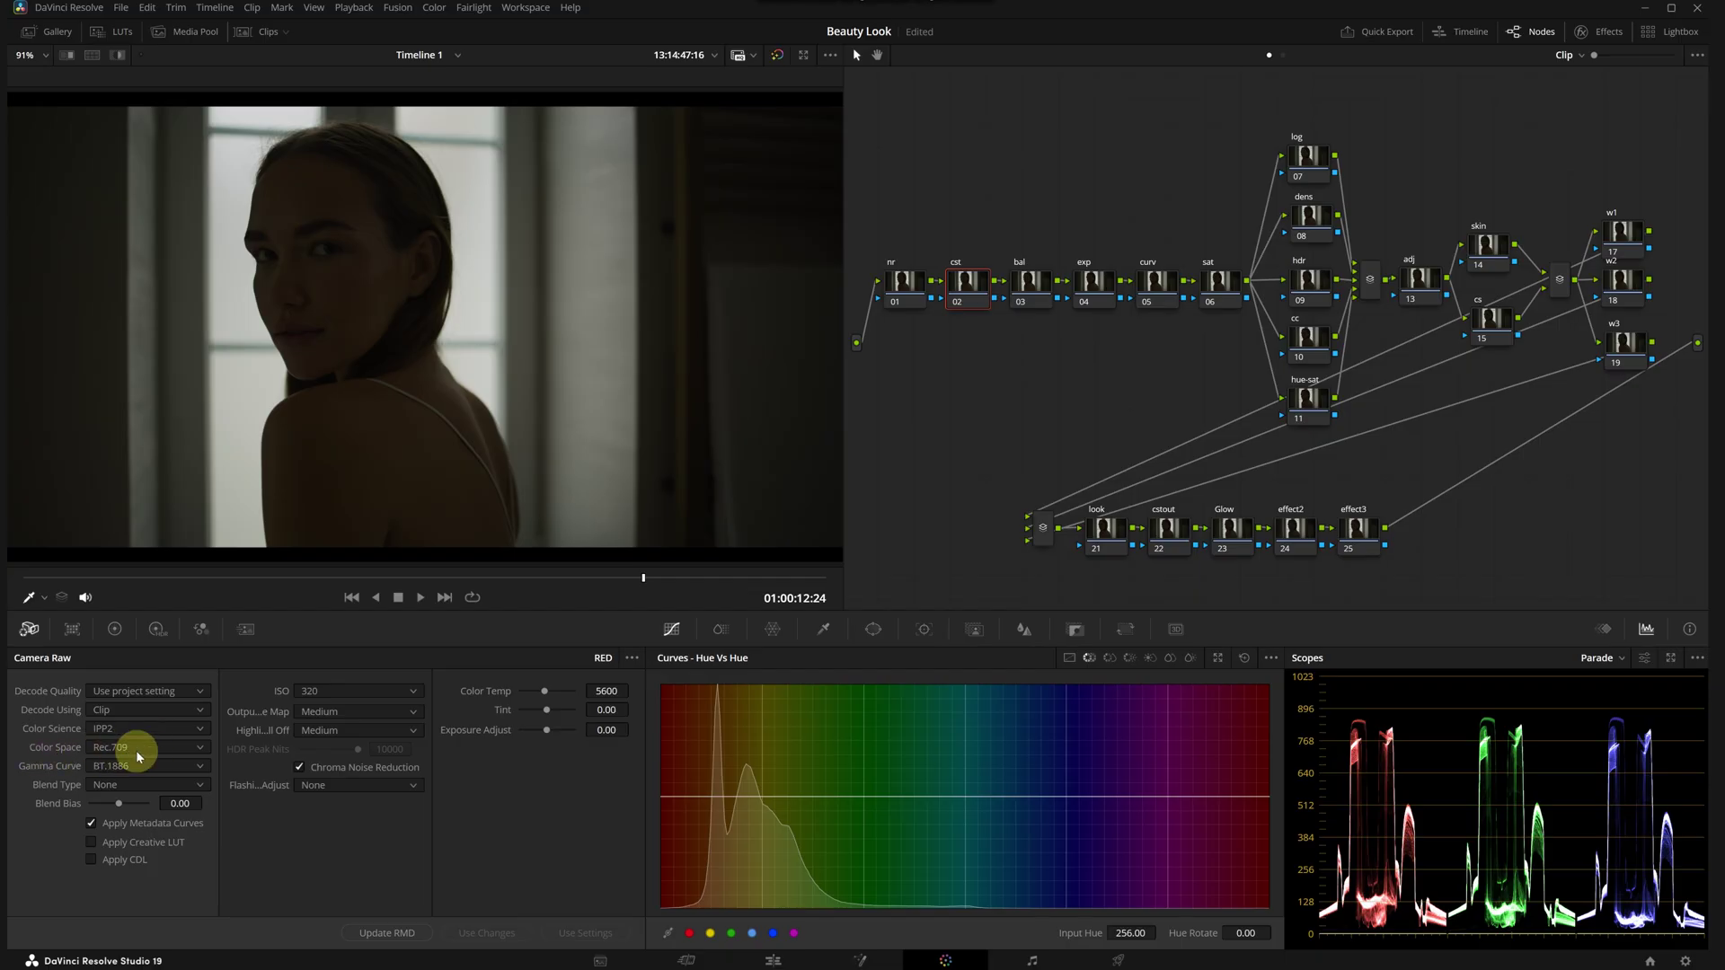
Step: Set the clip's raw color space to REDWideGamutRGB, gamma curve to Log3G10 and ISO to 1280
{"action": "left_click", "coordinate": [139, 751]}
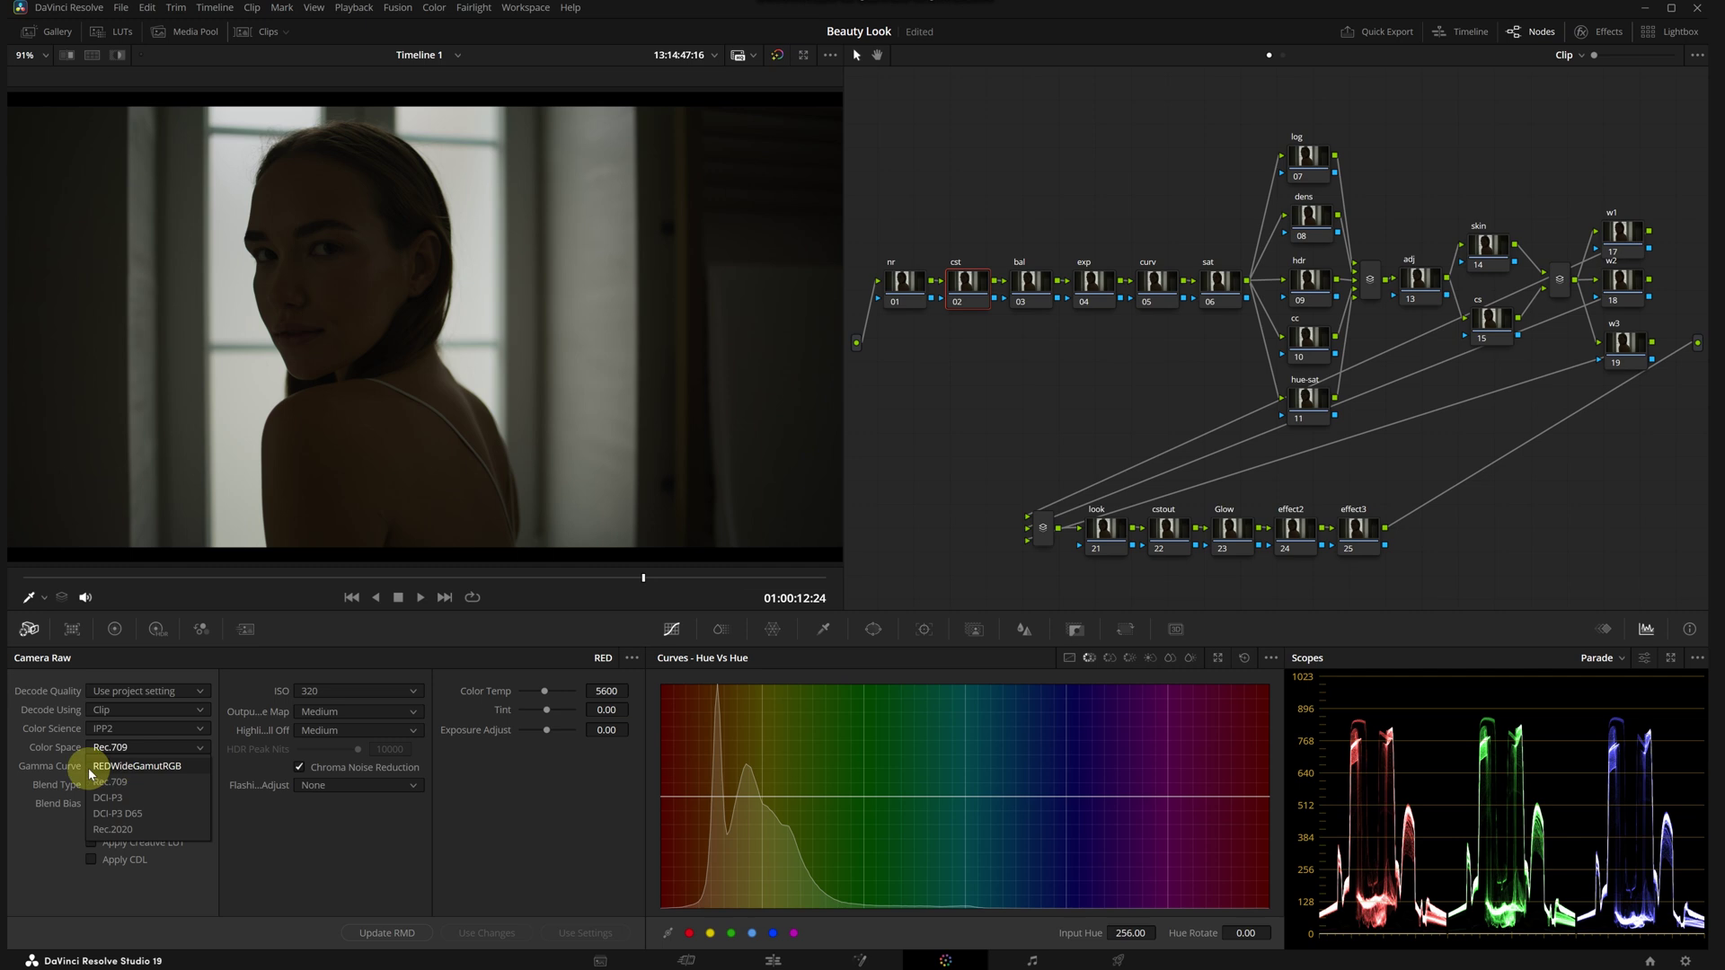
{"action": "left_click", "coordinate": [128, 768]}
{"action": "left_click", "coordinate": [136, 768]}
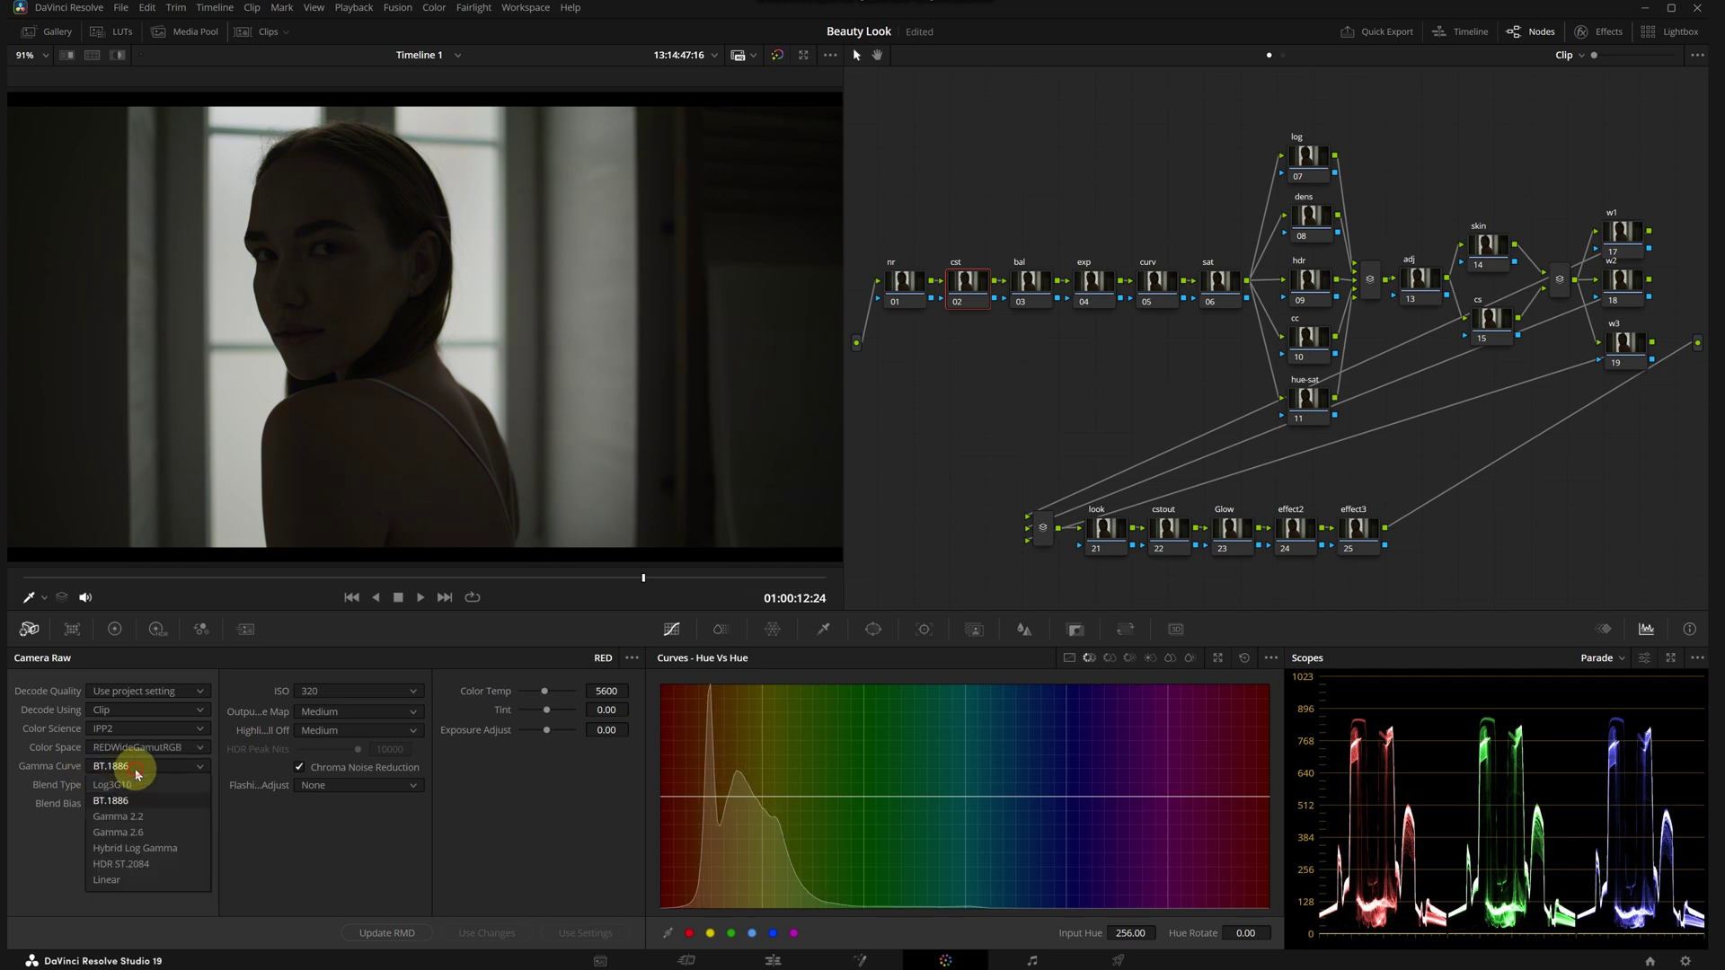
{"action": "left_click", "coordinate": [126, 787]}
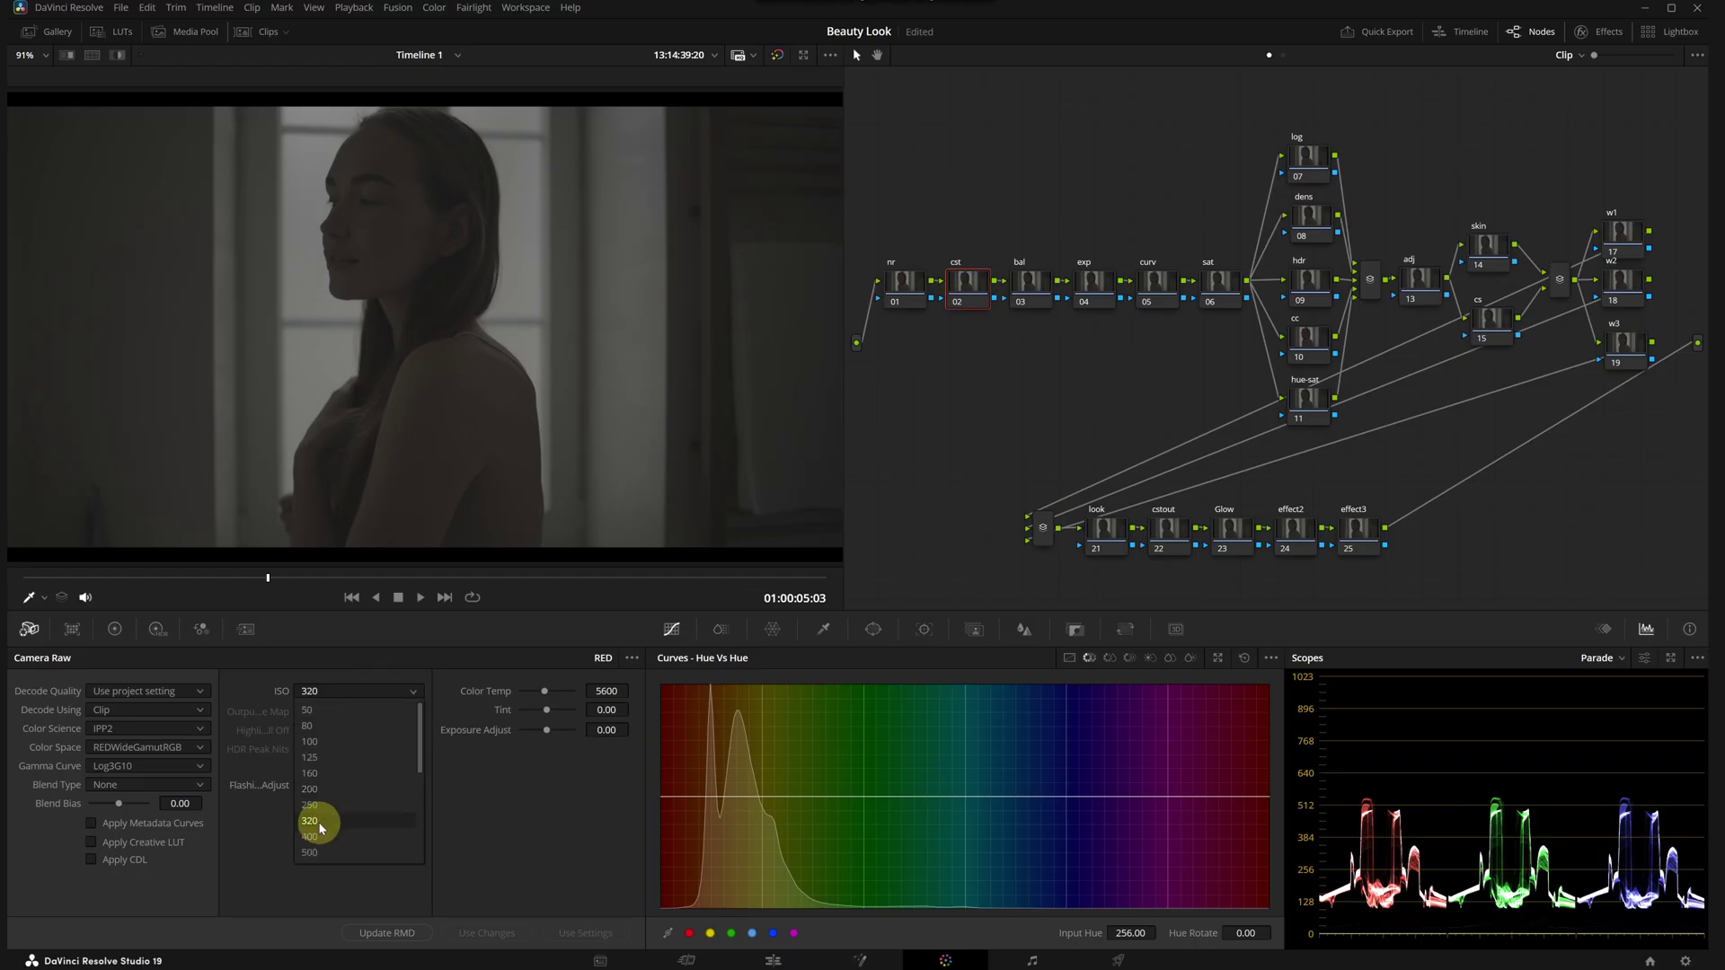
{"action": "left_click", "coordinate": [325, 804]}
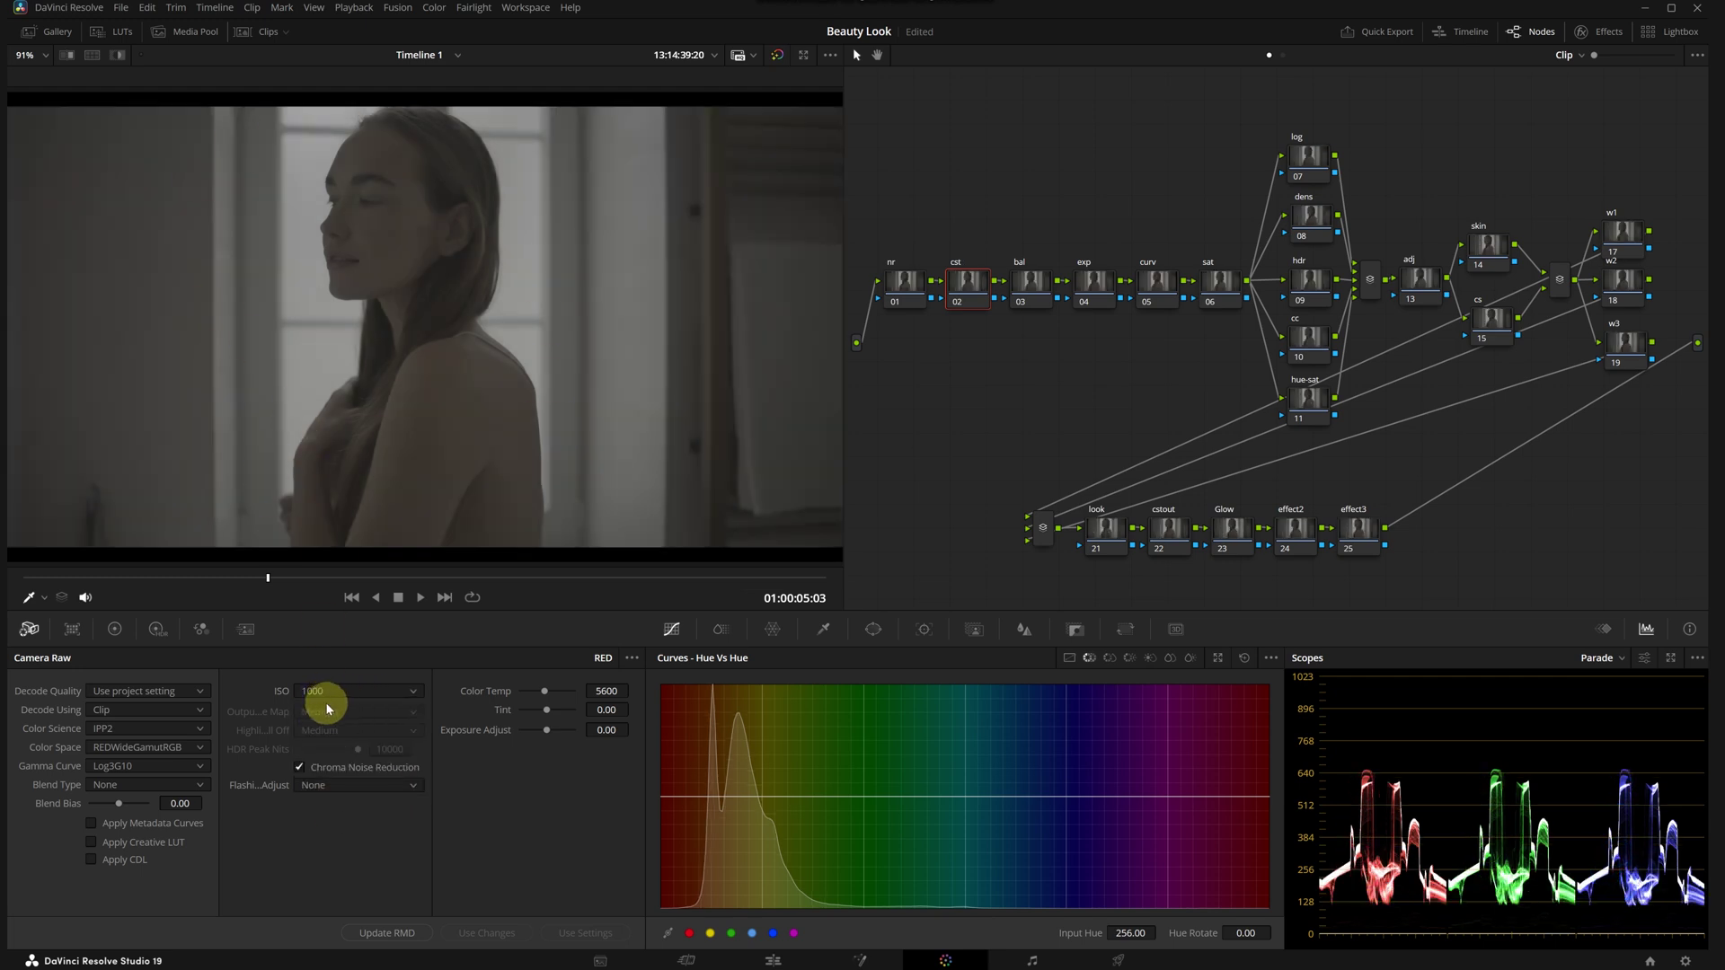
{"action": "left_click", "coordinate": [381, 694]}
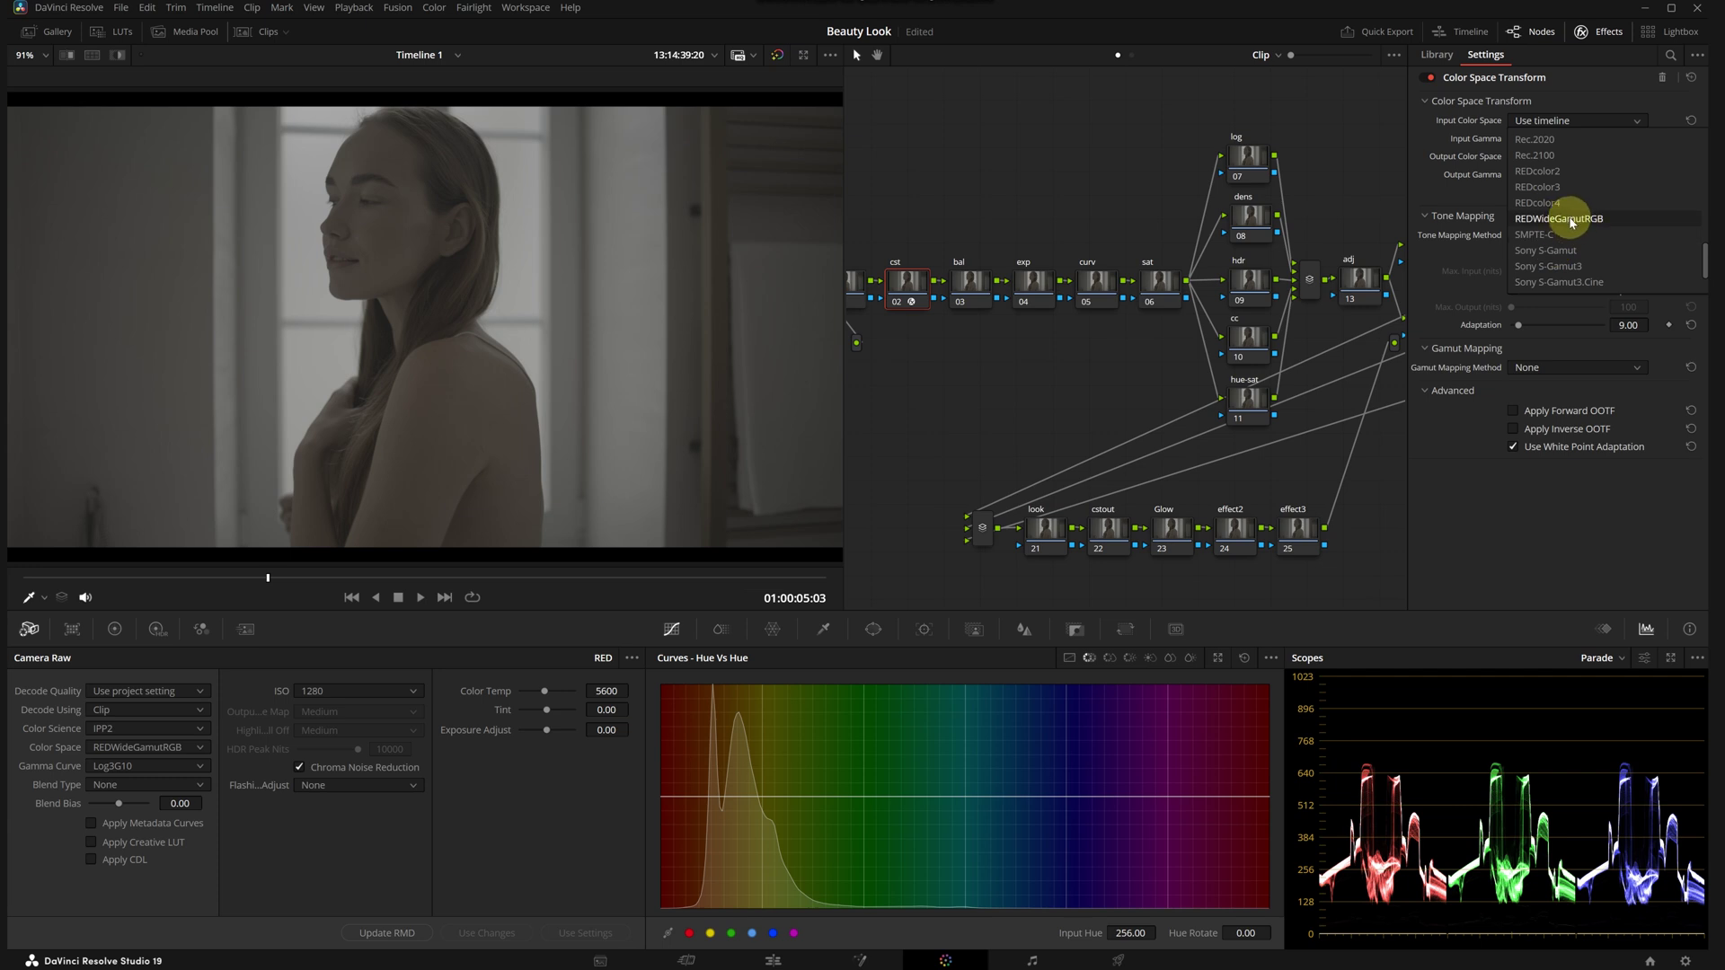
Step: Set the cst node's Color Space Transform input to REDWideGamutRGB with RED Log3G10 gamma
{"action": "left_click", "coordinate": [1571, 220]}
{"action": "left_click", "coordinate": [1578, 138]}
Step: Set the cst node's Color Space Transform output to DaVinci Wide Gamut with DaVinci Intermediate gamma
{"action": "scroll", "coordinate": [1569, 223], "scroll_direction": "down", "scroll_amount": 4}
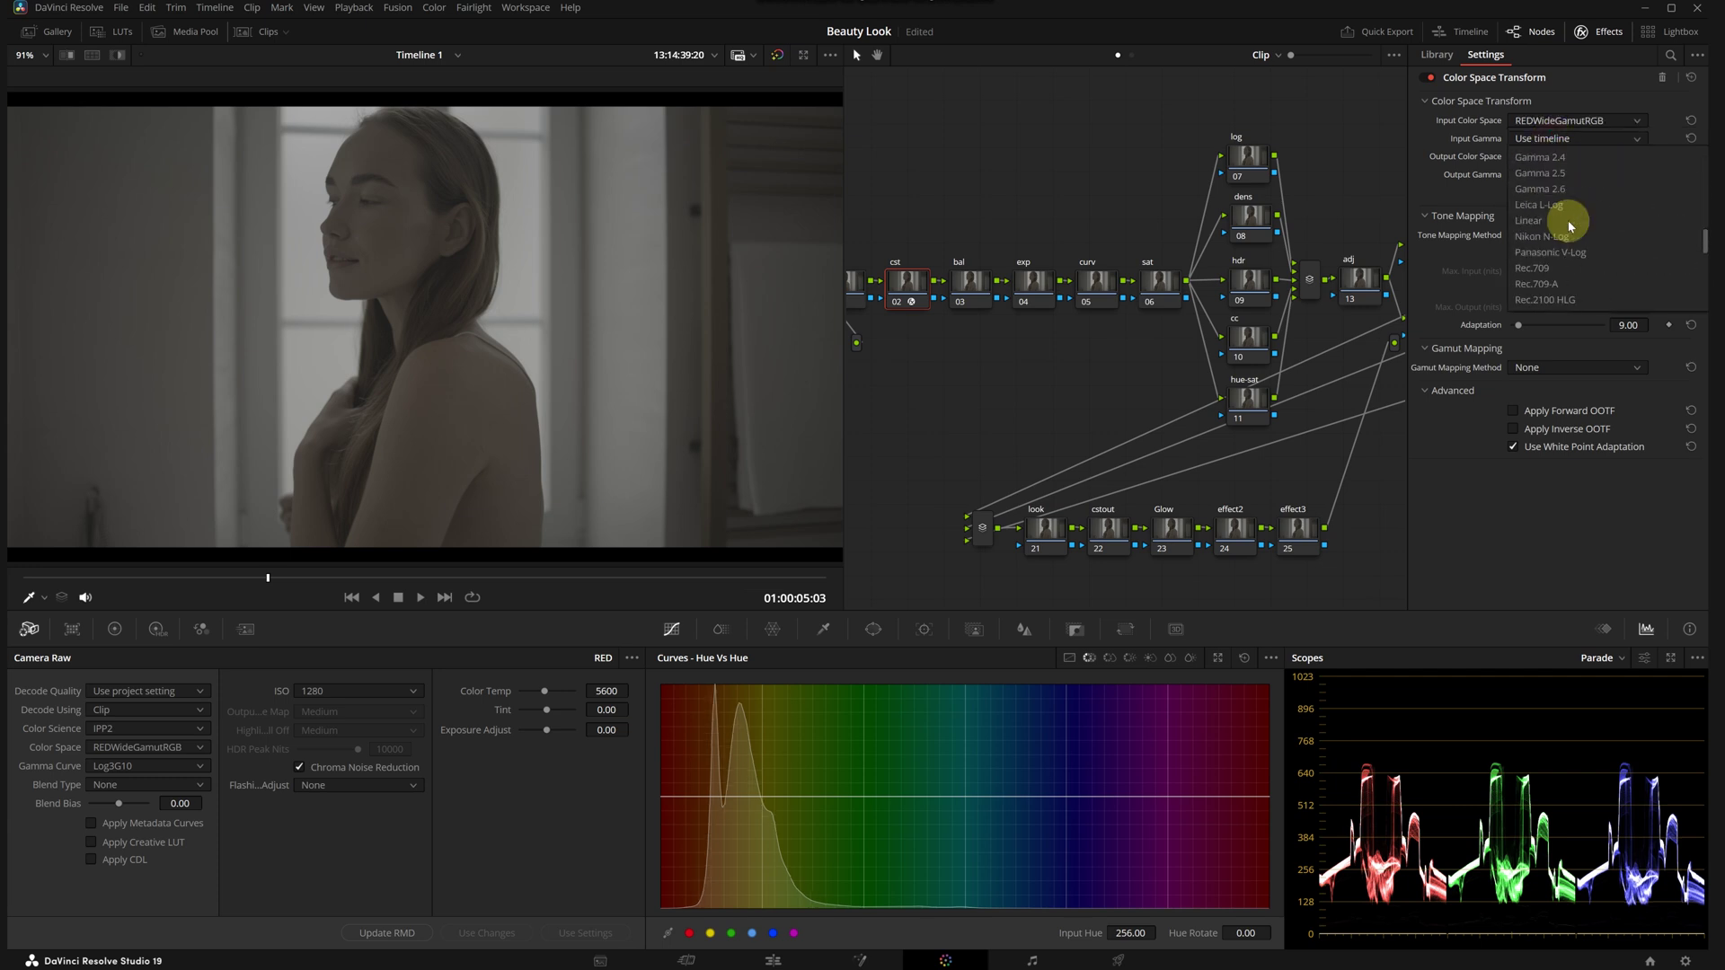
{"action": "left_click", "coordinate": [1555, 253]}
{"action": "left_click", "coordinate": [1577, 157]}
{"action": "scroll", "coordinate": [1560, 242], "scroll_direction": "down", "scroll_amount": 2}
{"action": "scroll", "coordinate": [1561, 254], "scroll_direction": "up", "scroll_amount": 1}
{"action": "left_click", "coordinate": [1563, 256]}
{"action": "left_click", "coordinate": [1555, 175]}
{"action": "scroll", "coordinate": [1555, 256], "scroll_direction": "down", "scroll_amount": 4}
{"action": "scroll", "coordinate": [1563, 272], "scroll_direction": "up", "scroll_amount": 1}
{"action": "scroll", "coordinate": [1563, 269], "scroll_direction": "down", "scroll_amount": 3}
{"action": "left_click", "coordinate": [1561, 270]}
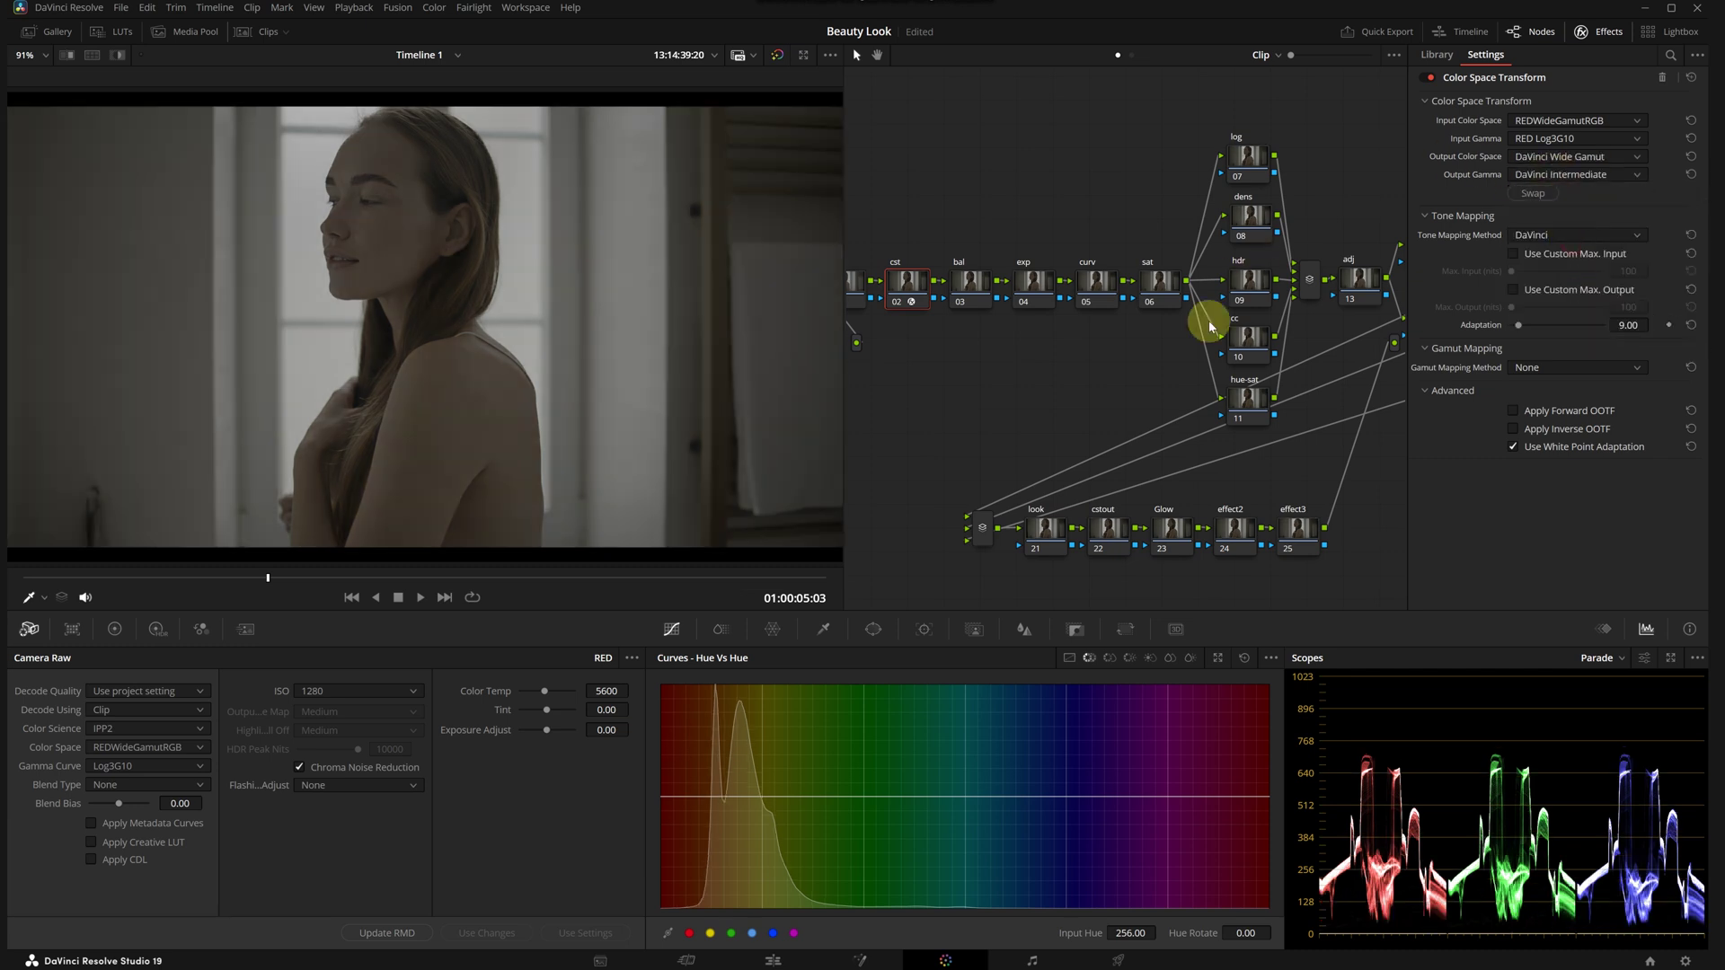
Step: Add a Color Space Transform to the cstout node with DaVinci Wide Gamut and DaVinci Intermediate as its input
{"action": "left_click", "coordinate": [1101, 537]}
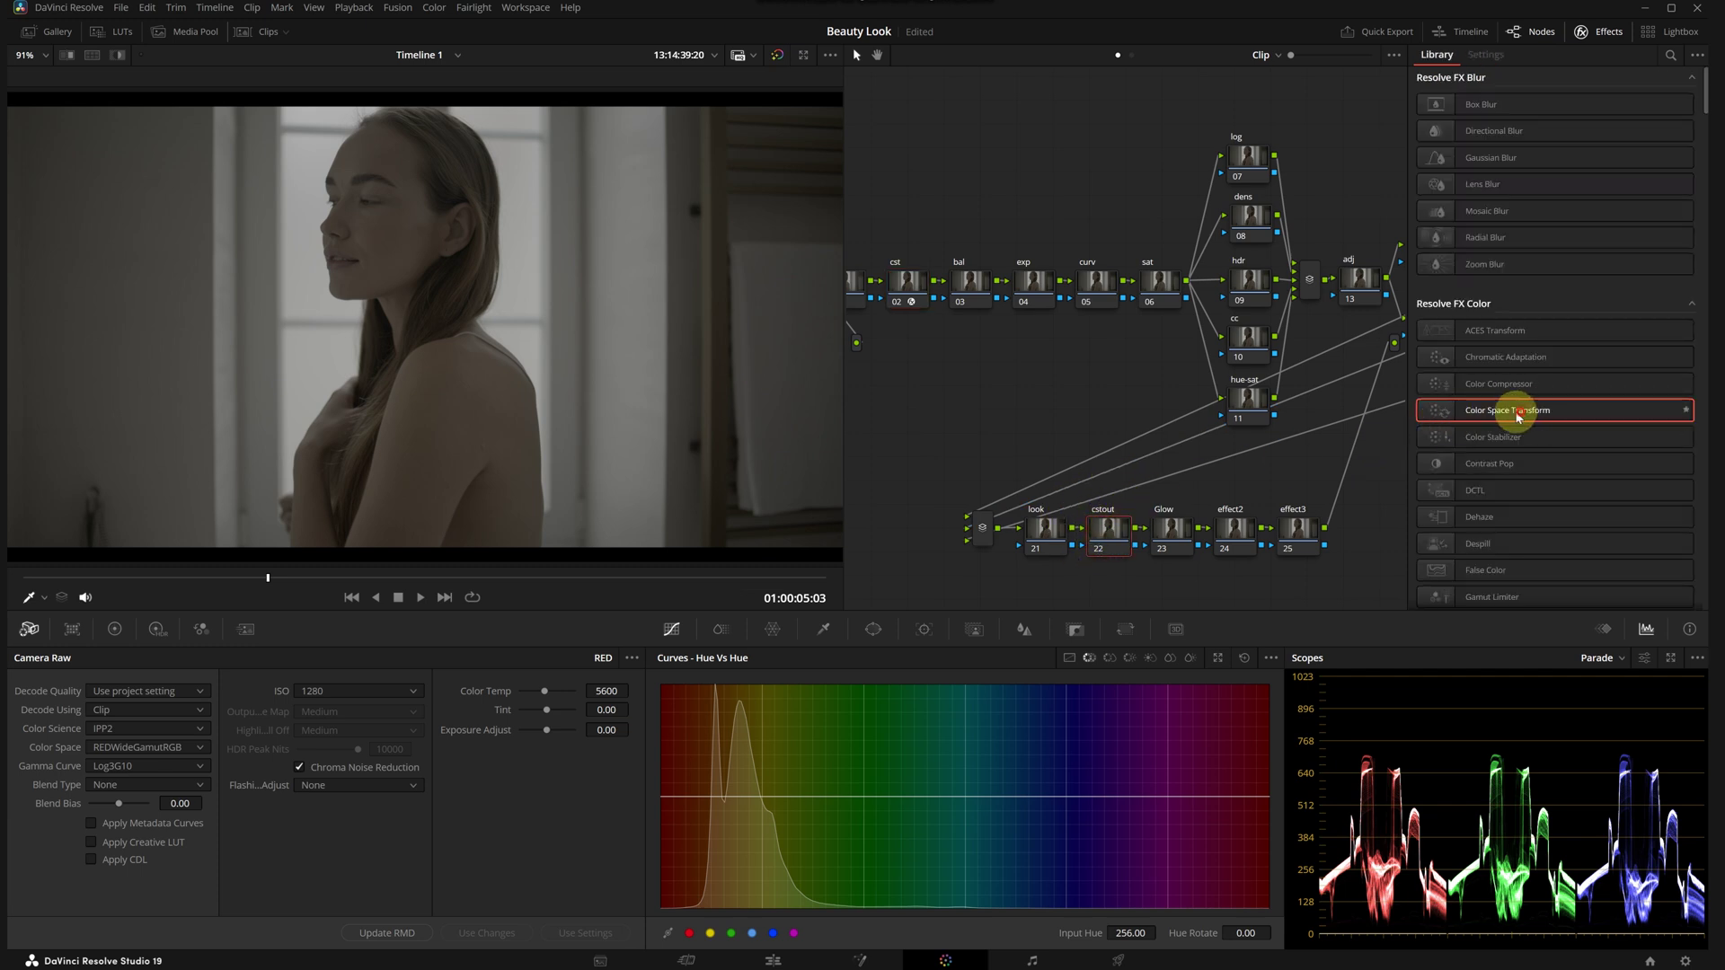
{"action": "left_click_drag", "start_coordinate": [1498, 411], "coordinate": [1108, 542]}
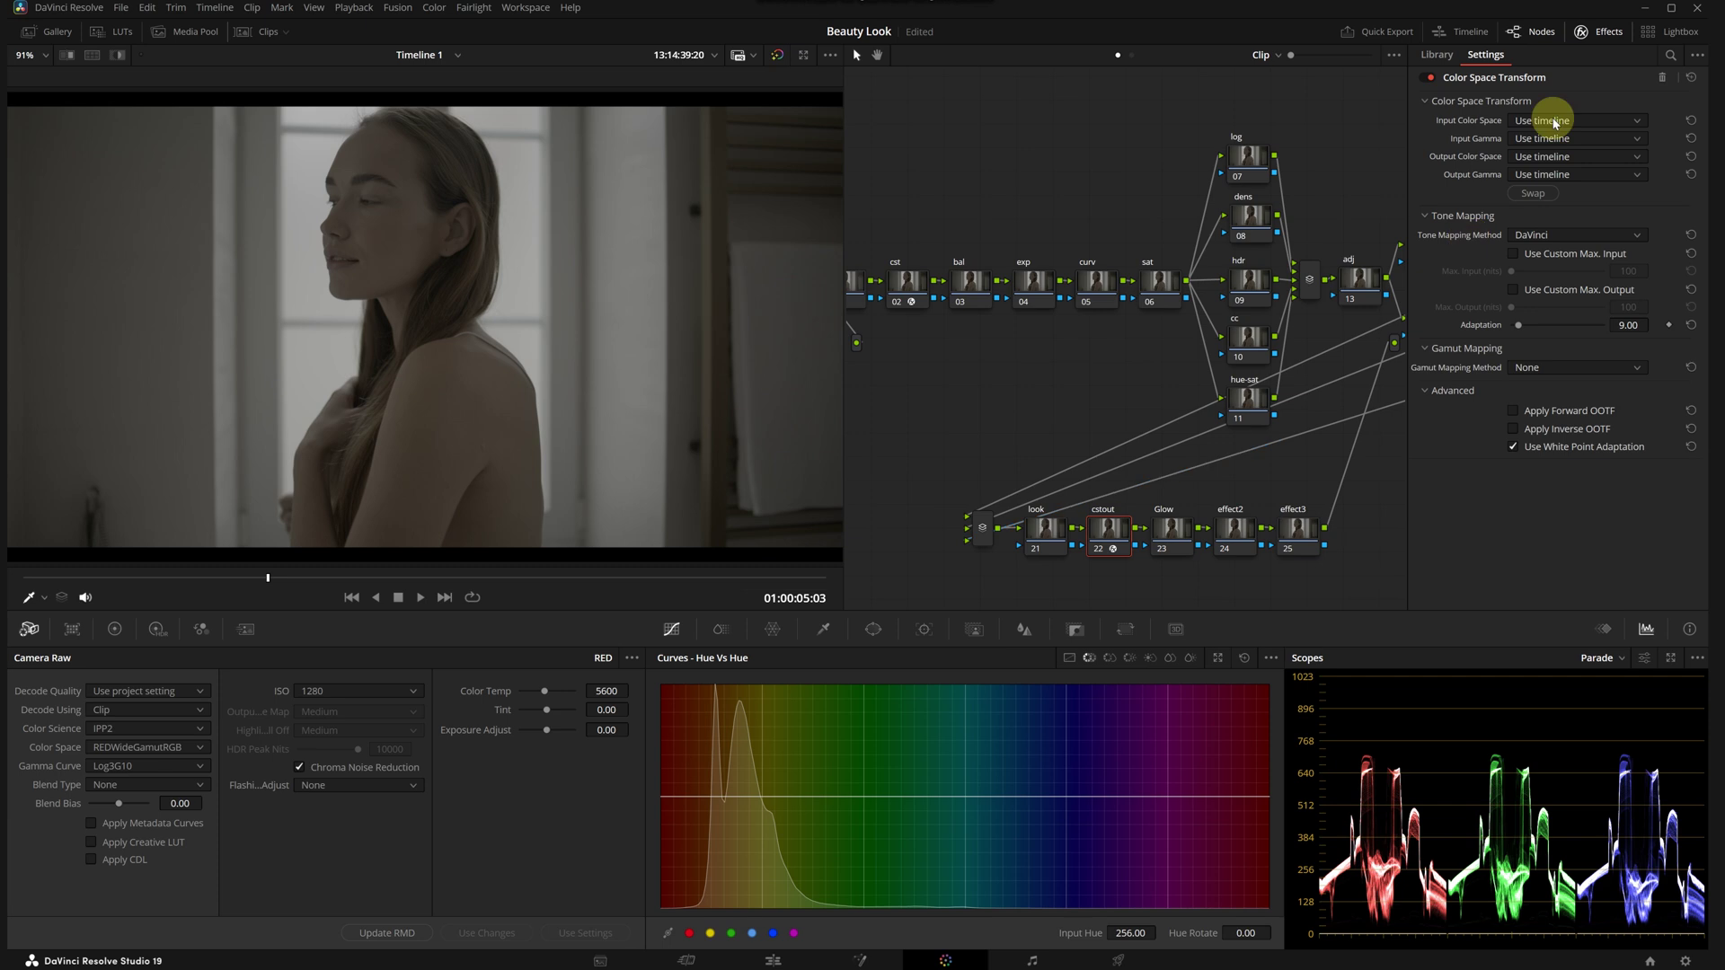
{"action": "left_click", "coordinate": [1555, 123]}
{"action": "scroll", "coordinate": [1577, 204], "scroll_direction": "down", "scroll_amount": 4}
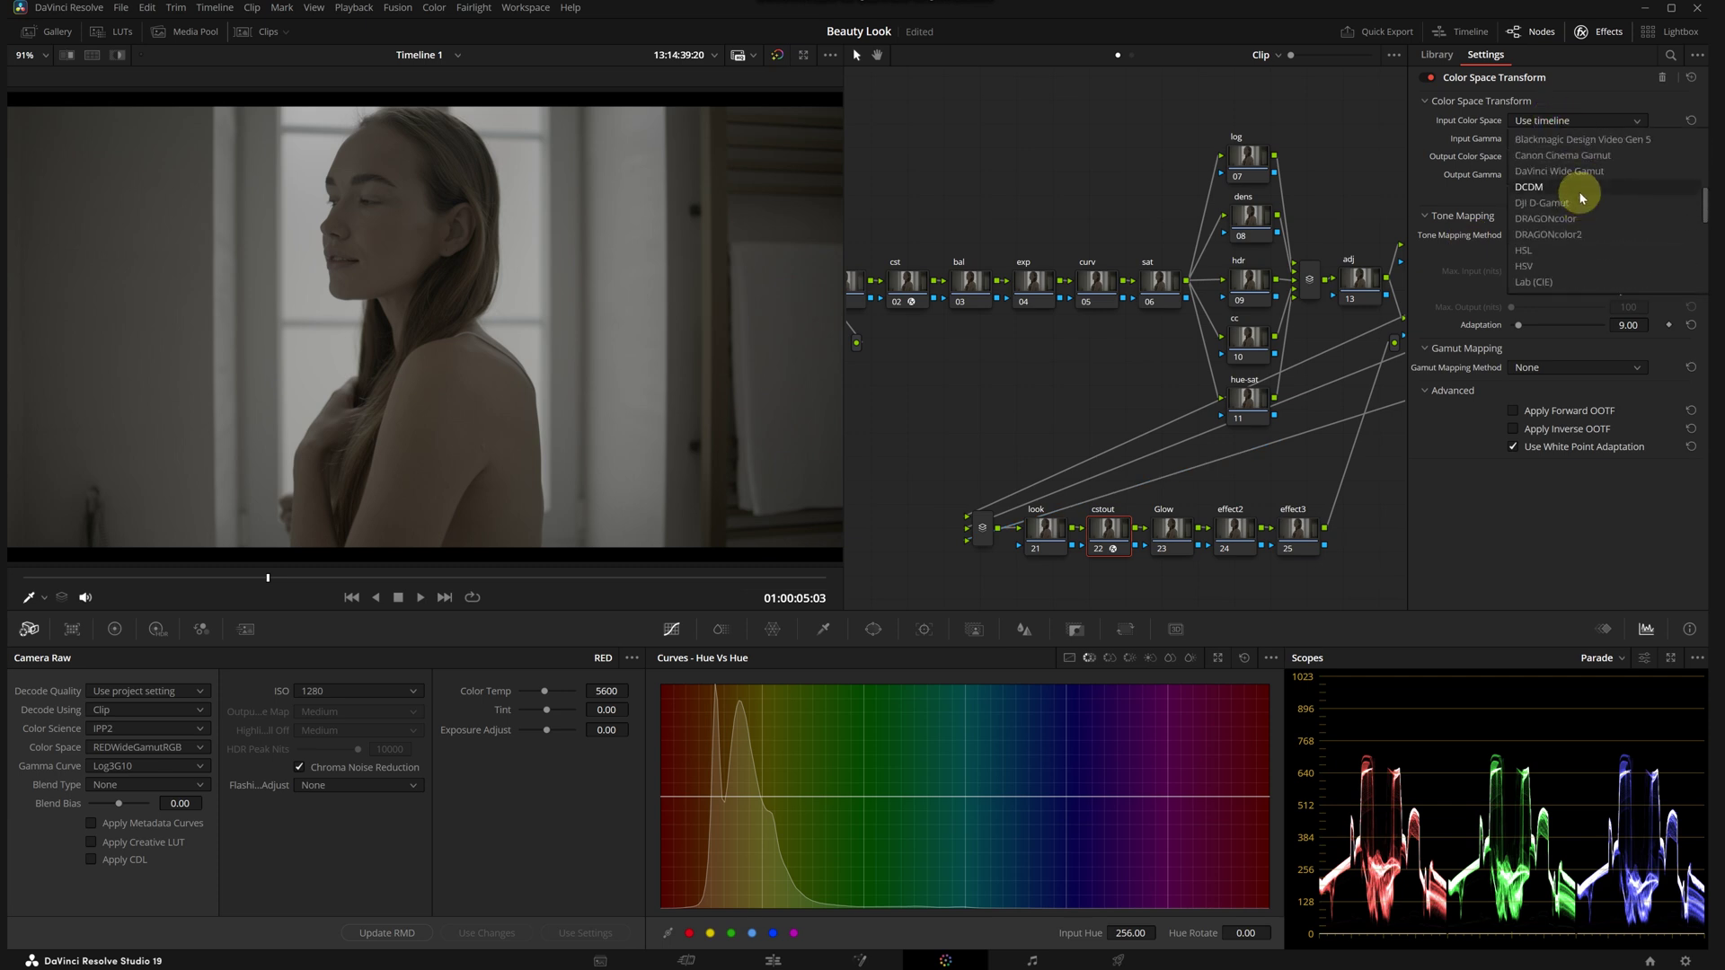
{"action": "left_click", "coordinate": [1587, 173]}
{"action": "left_click", "coordinate": [1571, 138]}
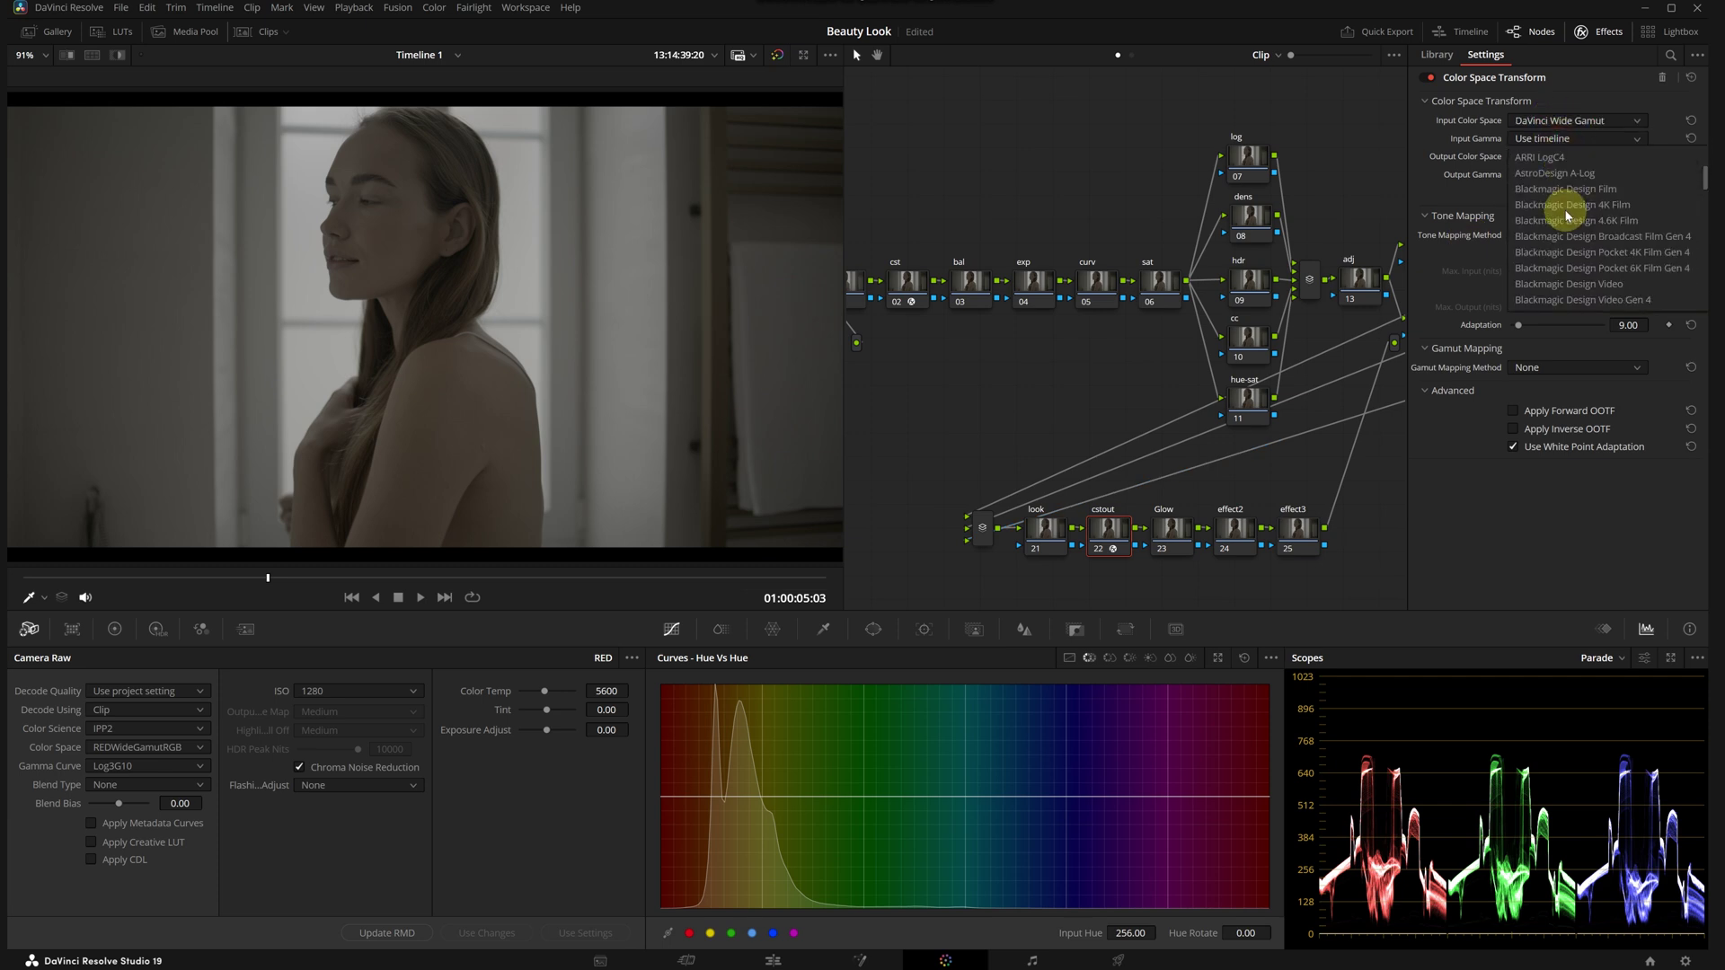
{"action": "scroll", "coordinate": [1567, 221], "scroll_direction": "down", "scroll_amount": 2}
{"action": "left_click", "coordinate": [1573, 237]}
Step: Set the cstout transform's output color space to Rec.709 and choose its output gamma
{"action": "left_click", "coordinate": [1551, 157]}
{"action": "scroll", "coordinate": [1568, 215], "scroll_direction": "down", "scroll_amount": 5}
{"action": "left_click", "coordinate": [1569, 254]}
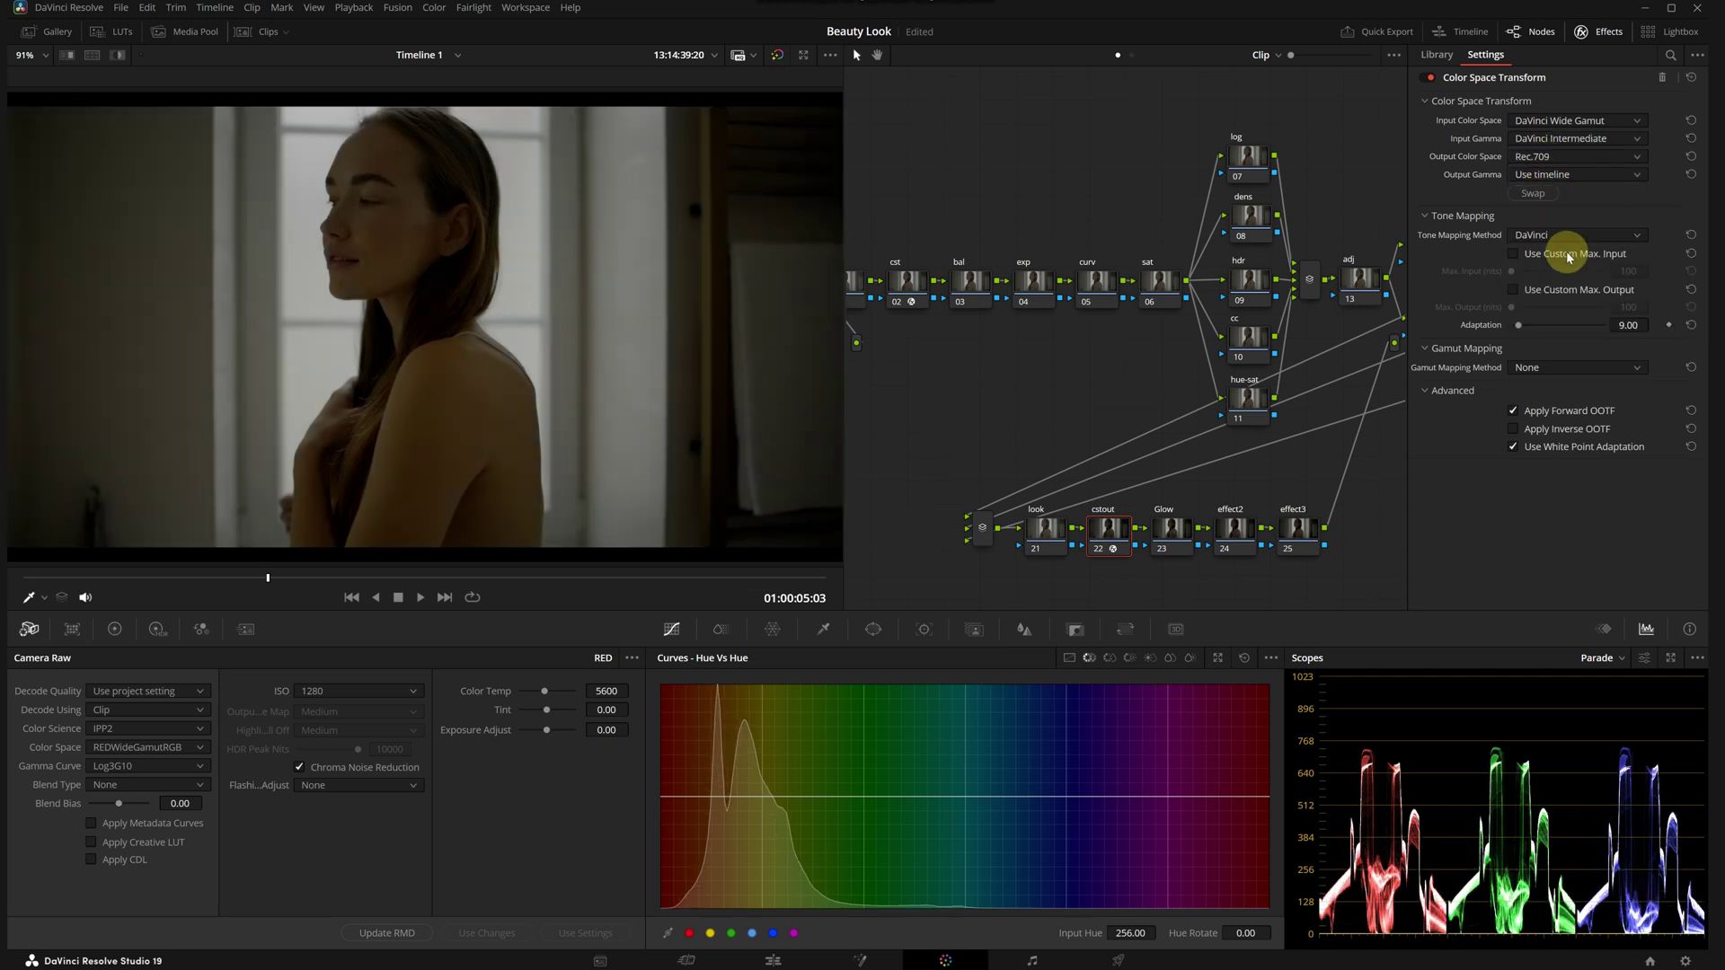
{"action": "left_click", "coordinate": [1567, 179]}
{"action": "left_click", "coordinate": [1570, 287]}
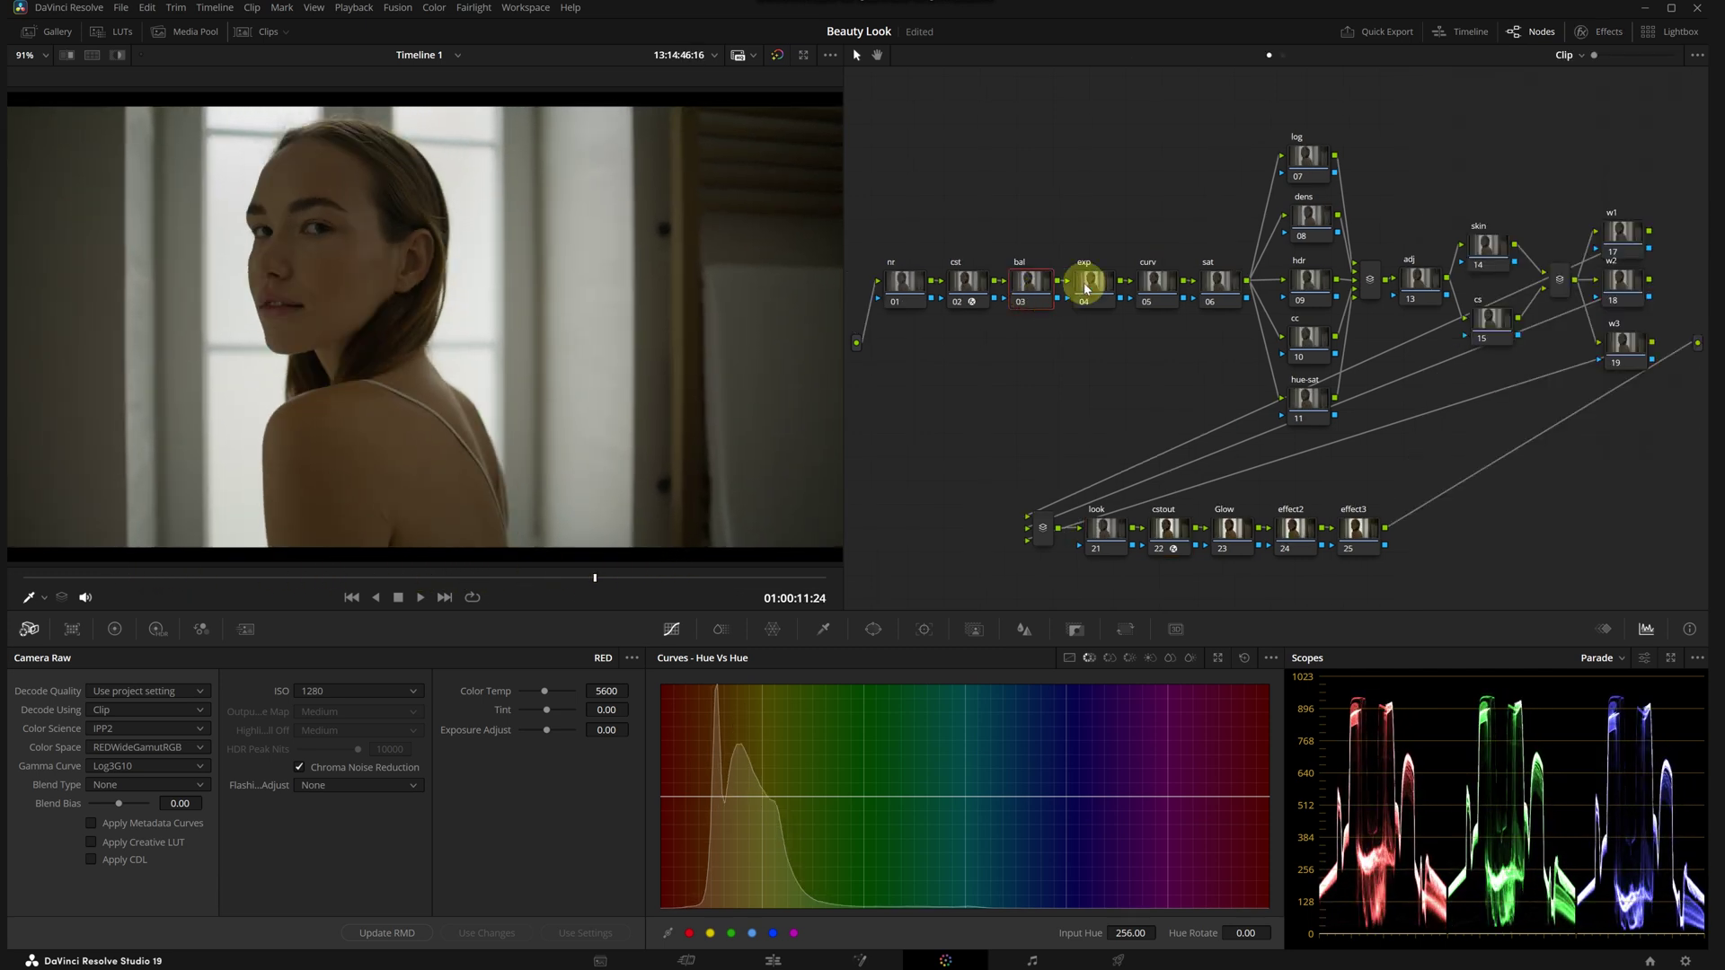
Step: On the exp node, set gain to 1.09, offset to 28.55, lift to 0.02 and gamma to -0.02, and compare with the node disabled
{"action": "left_click", "coordinate": [1087, 282]}
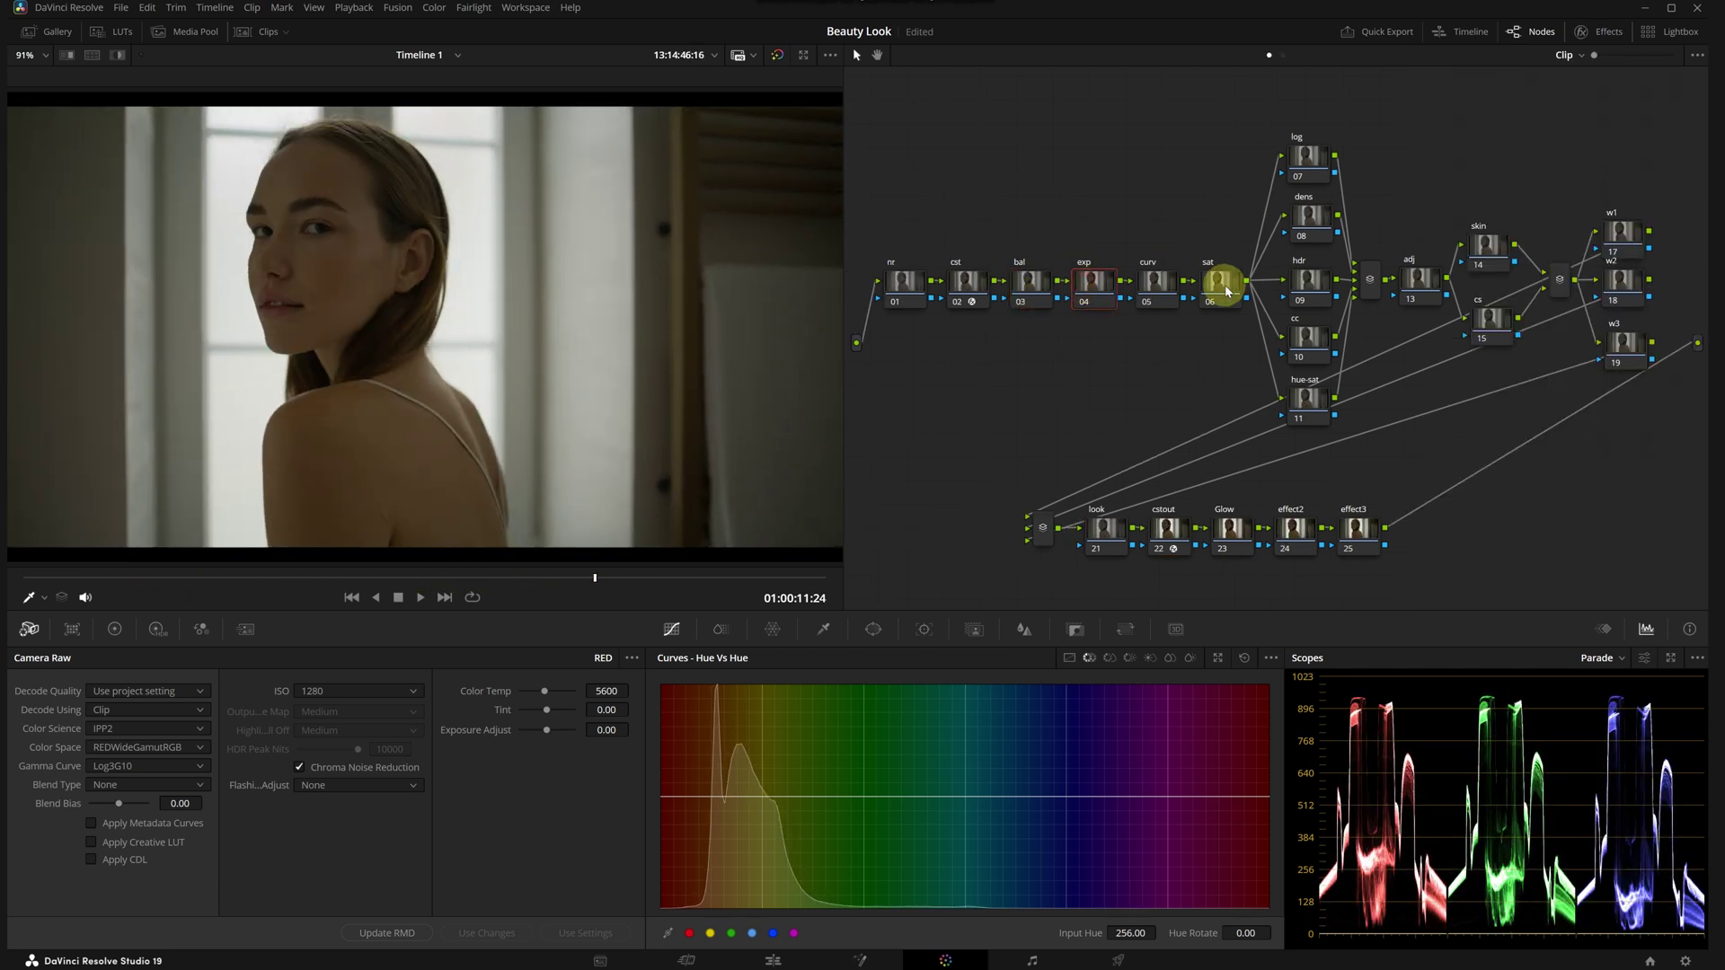
{"action": "left_click", "coordinate": [115, 635]}
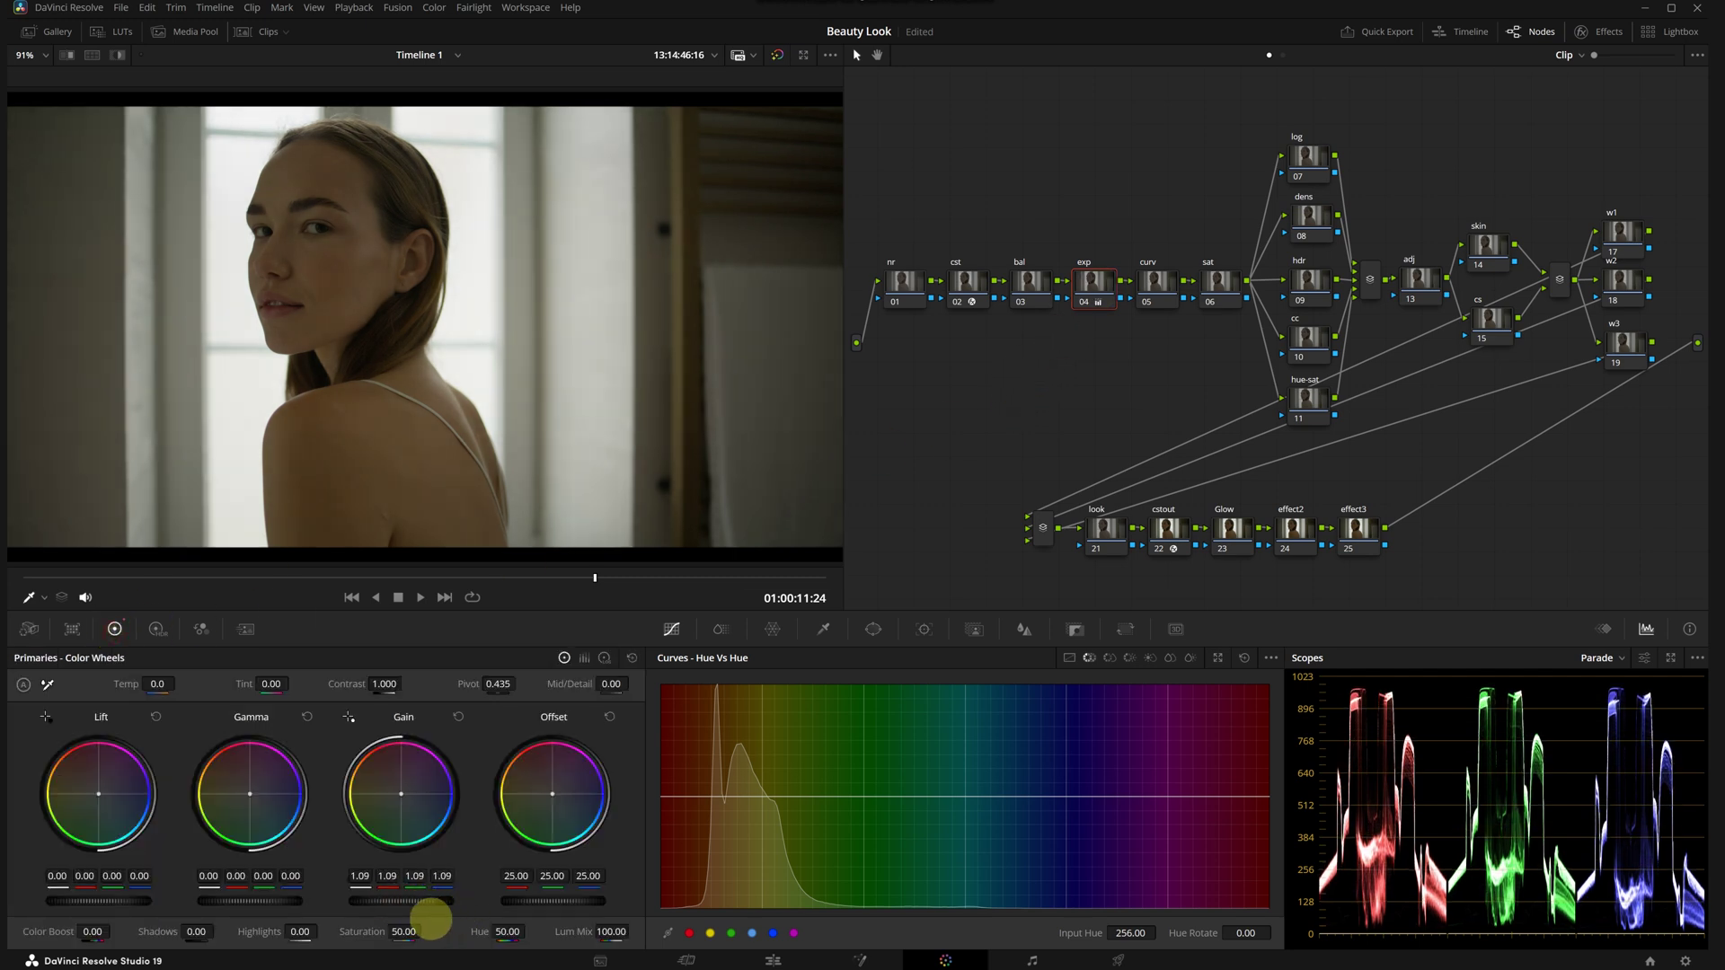
{"action": "left_click_drag", "start_coordinate": [550, 897], "coordinate": [602, 925]}
{"action": "left_click_drag", "start_coordinate": [123, 902], "coordinate": [215, 920]}
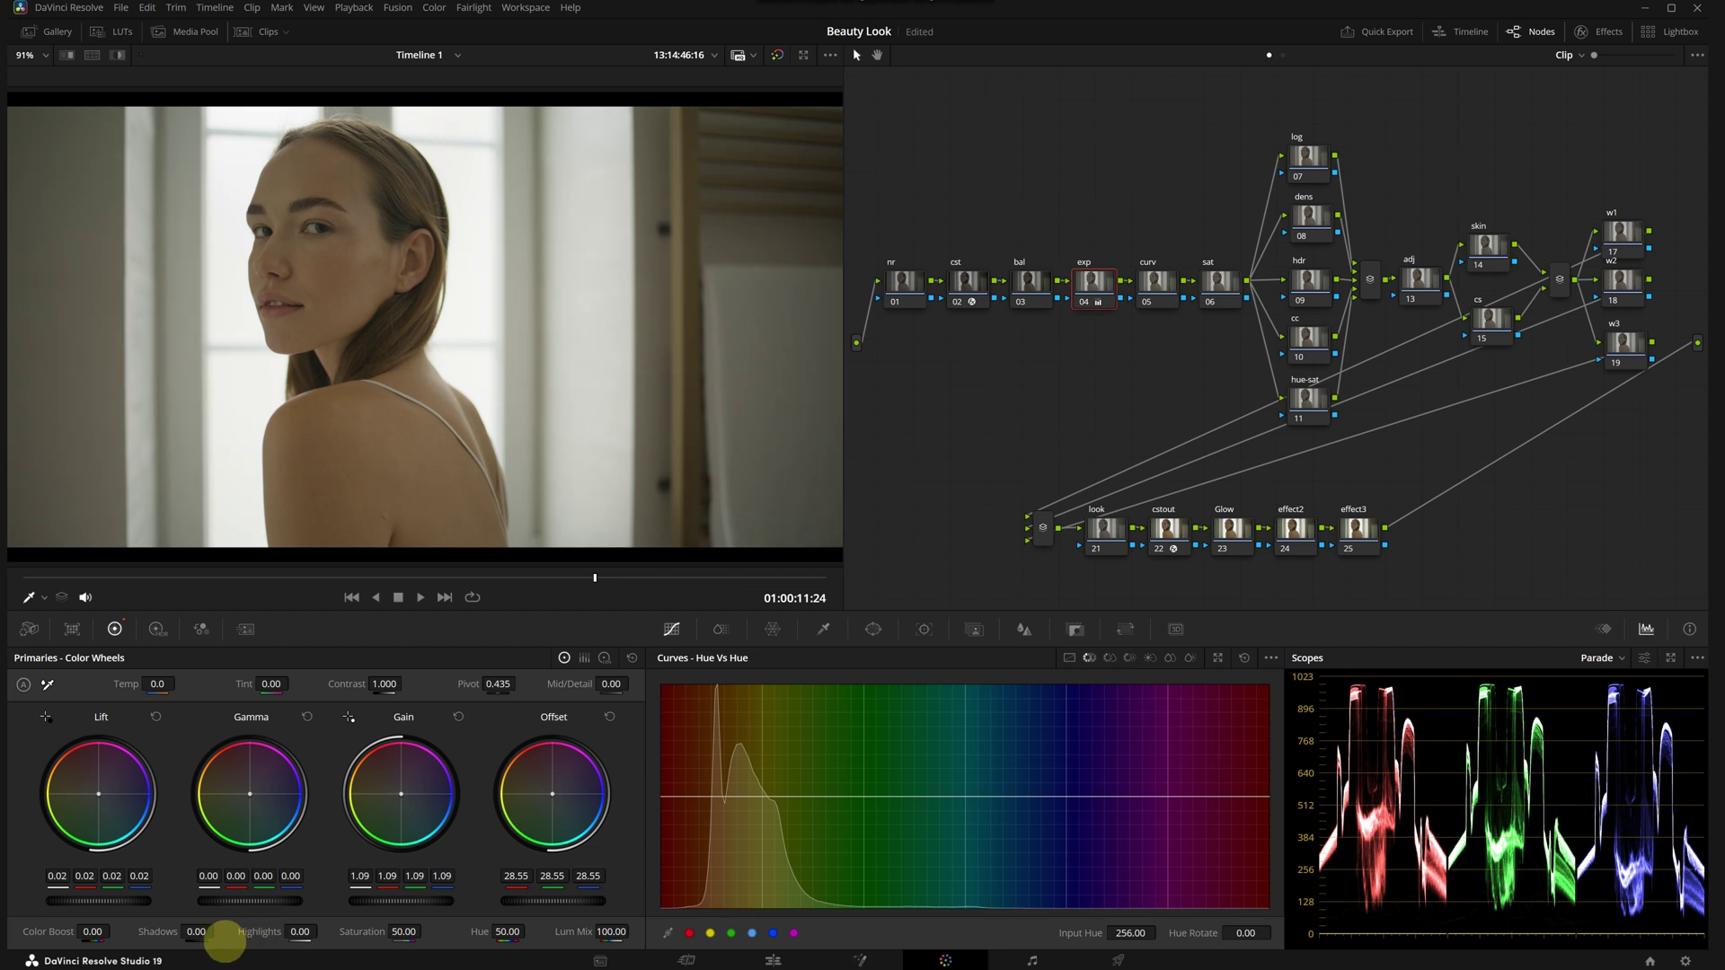
{"action": "mouse_move", "coordinate": [237, 898]}
{"action": "left_mouse_down"}
{"action": "mouse_move", "coordinate": [239, 916]}
{"action": "mouse_move", "coordinate": [266, 907]}
{"action": "left_mouse_up"}
{"action": "left_click", "coordinate": [1087, 303]}
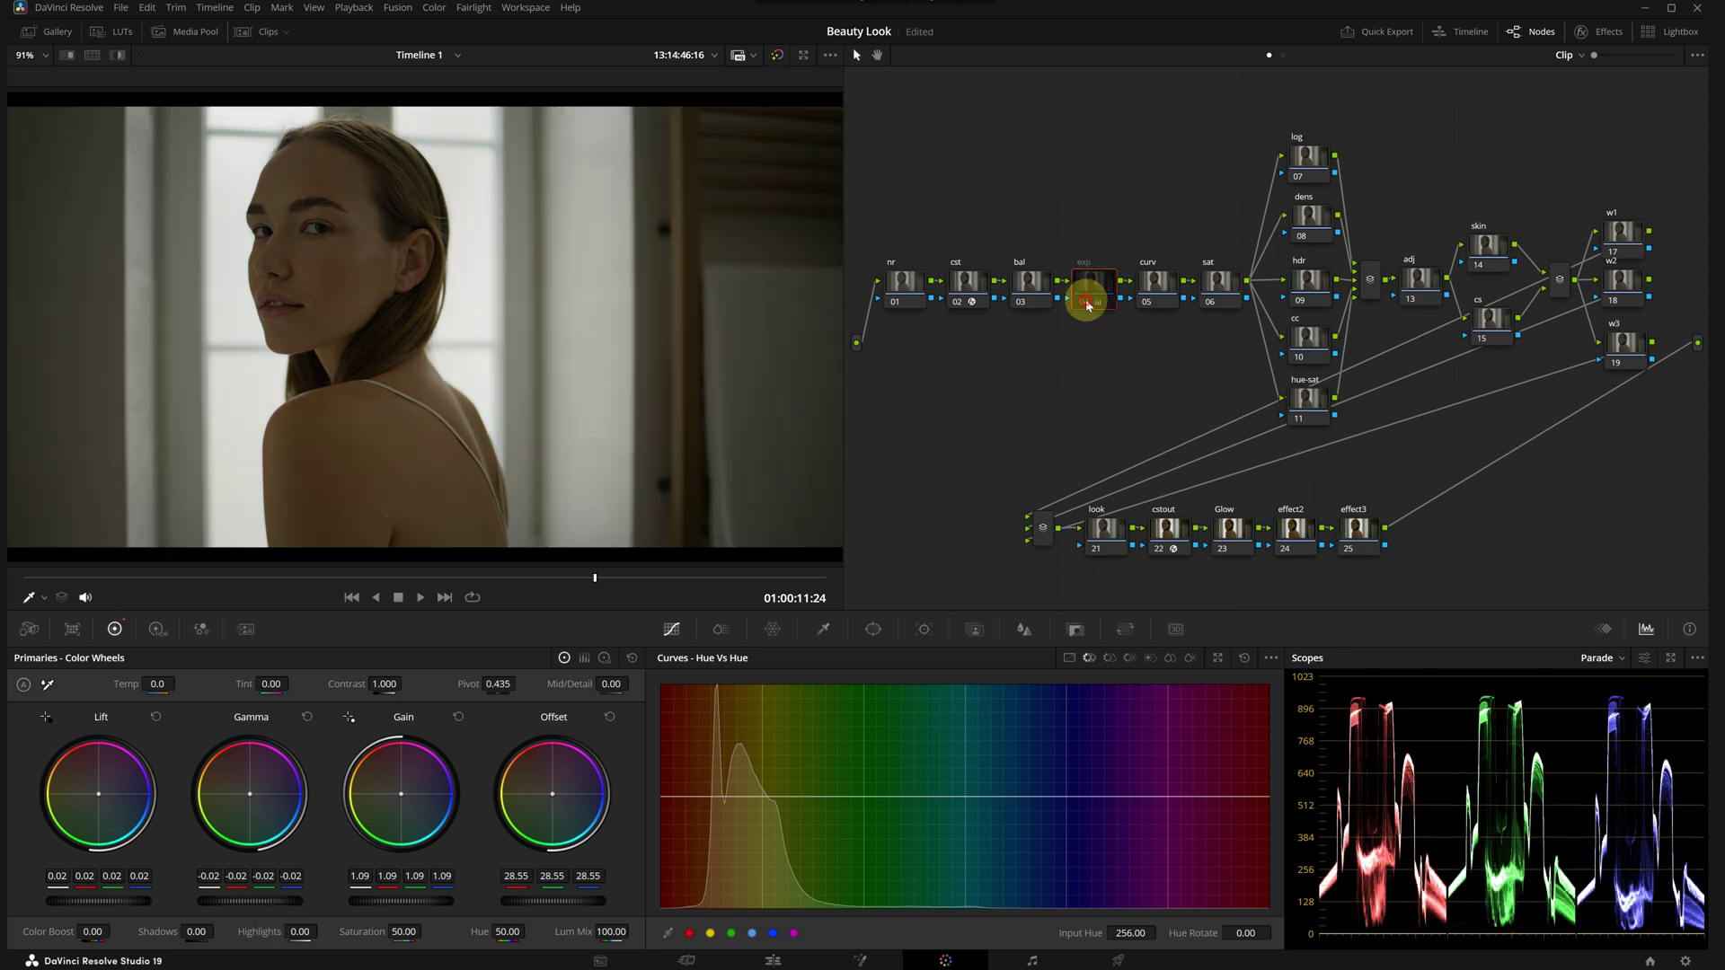
{"action": "left_click", "coordinate": [1087, 304]}
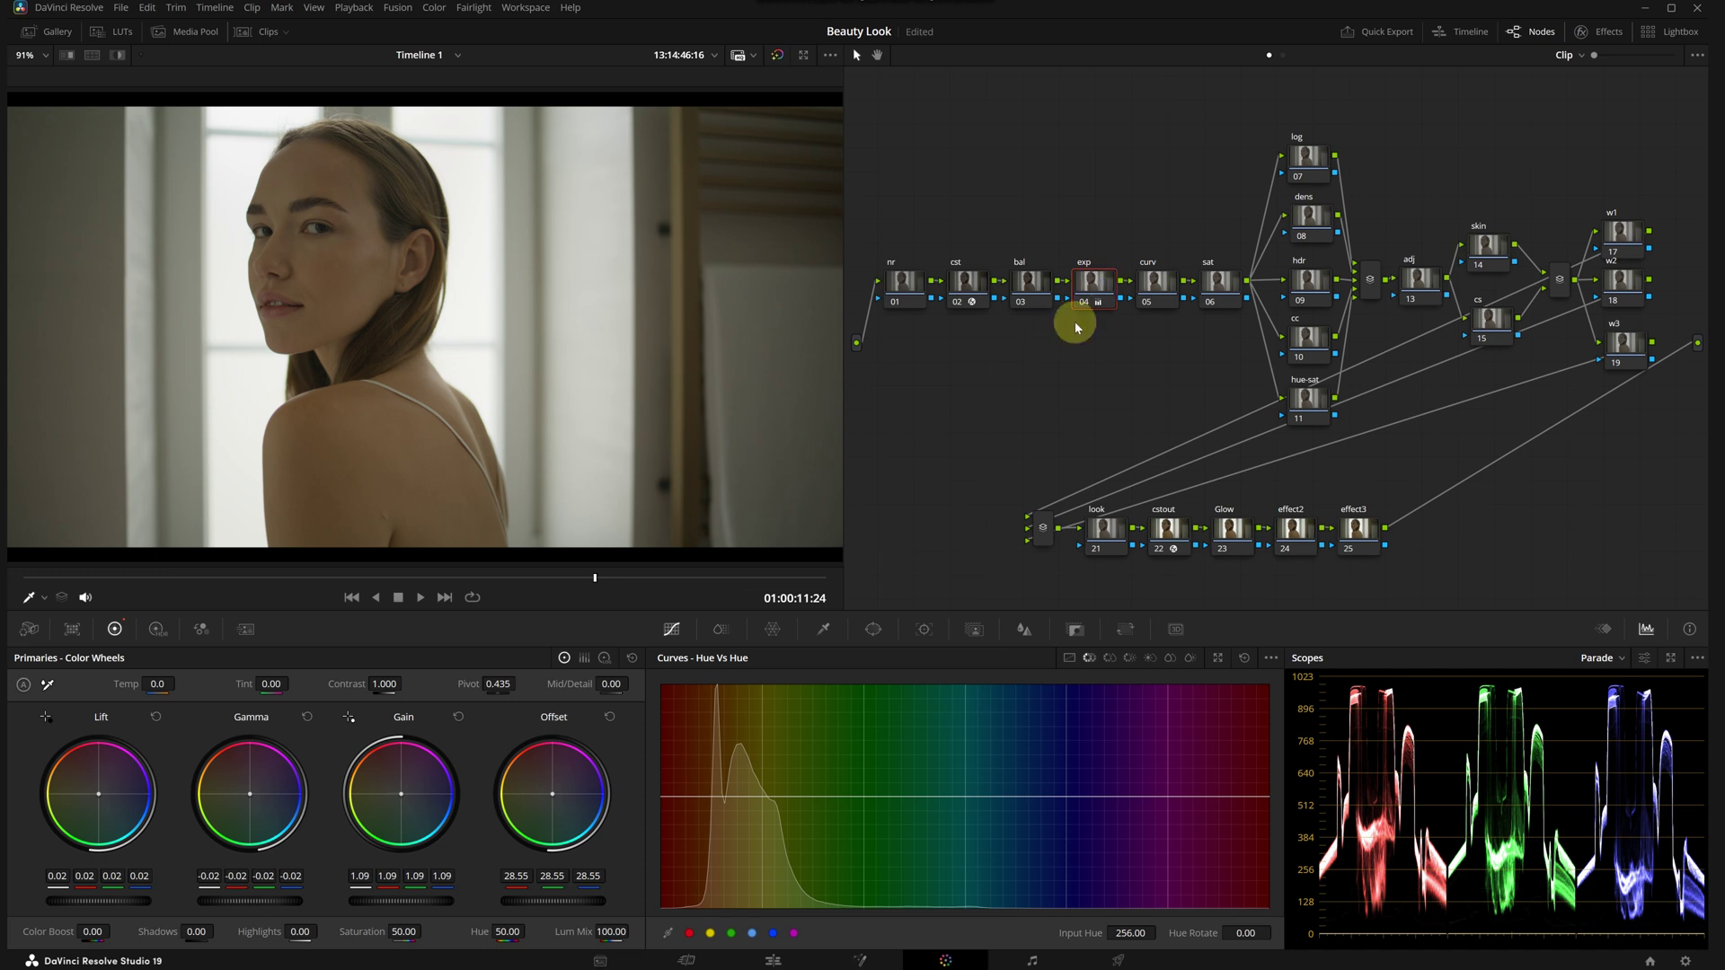
Step: Set the exp node's shadows to 17.50 and highlights to -20.00, and compare with the node disabled
{"action": "left_click_drag", "start_coordinate": [220, 937], "coordinate": [271, 941]}
{"action": "left_click", "coordinate": [1086, 306]}
{"action": "left_click", "coordinate": [1086, 309]}
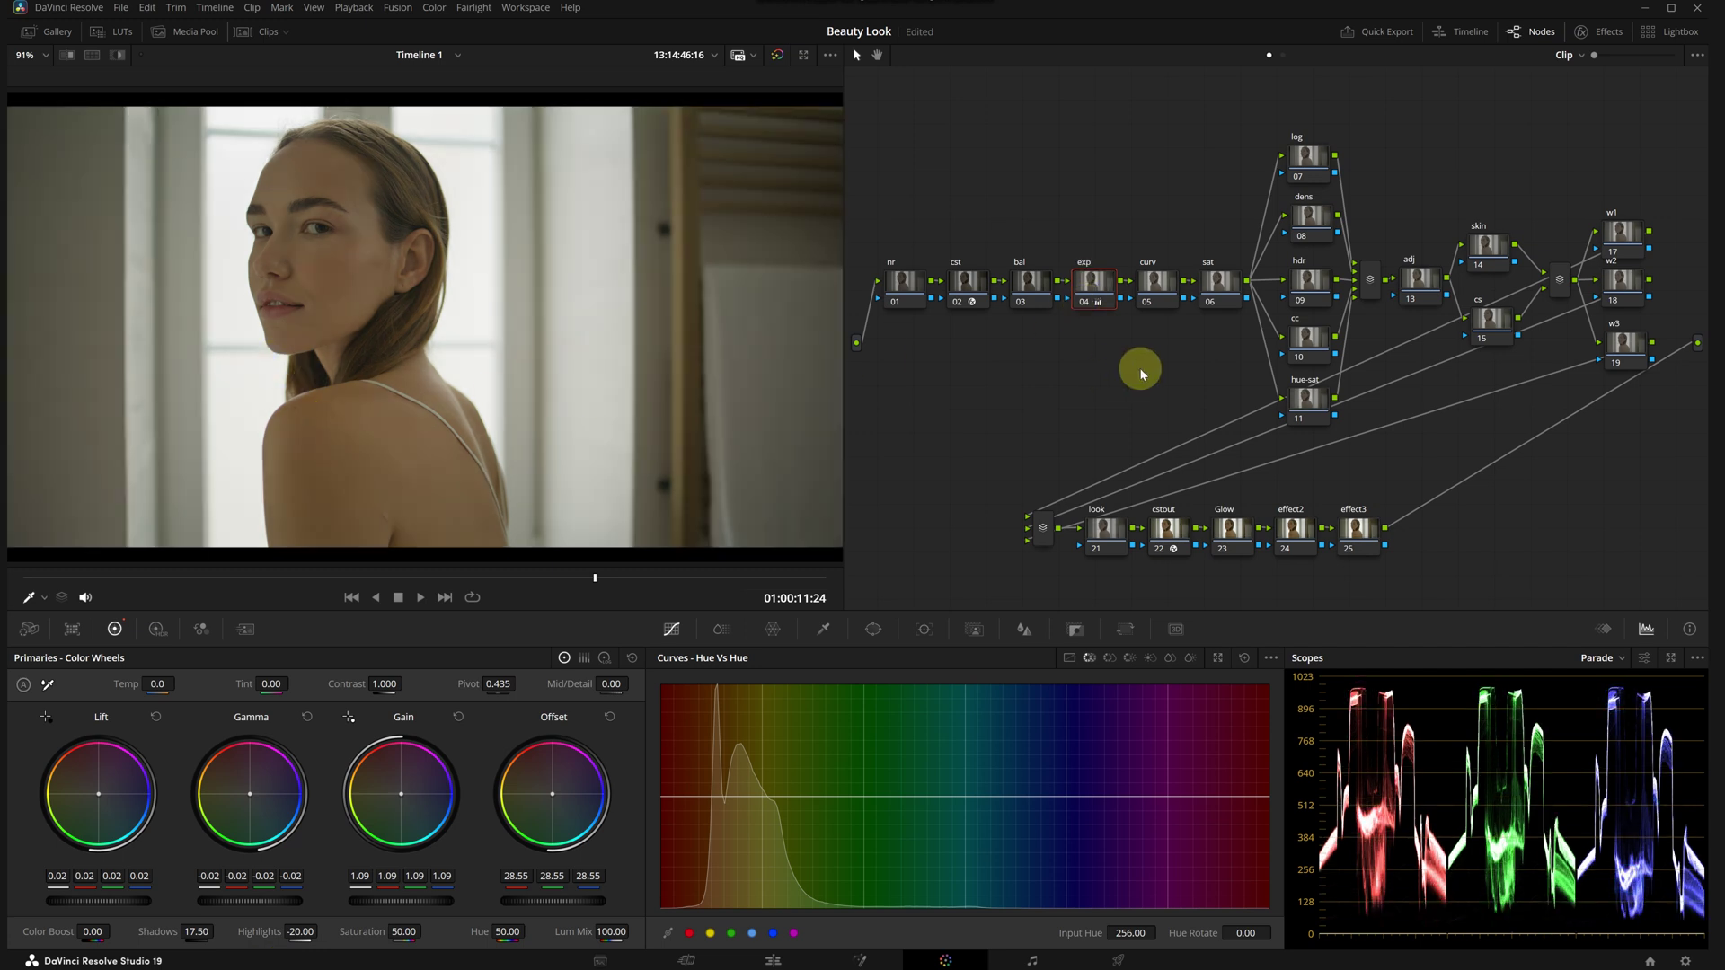
Step: Set the bal node's gamma to Linear and its Lum Mix to 0
{"action": "left_click", "coordinate": [1035, 288]}
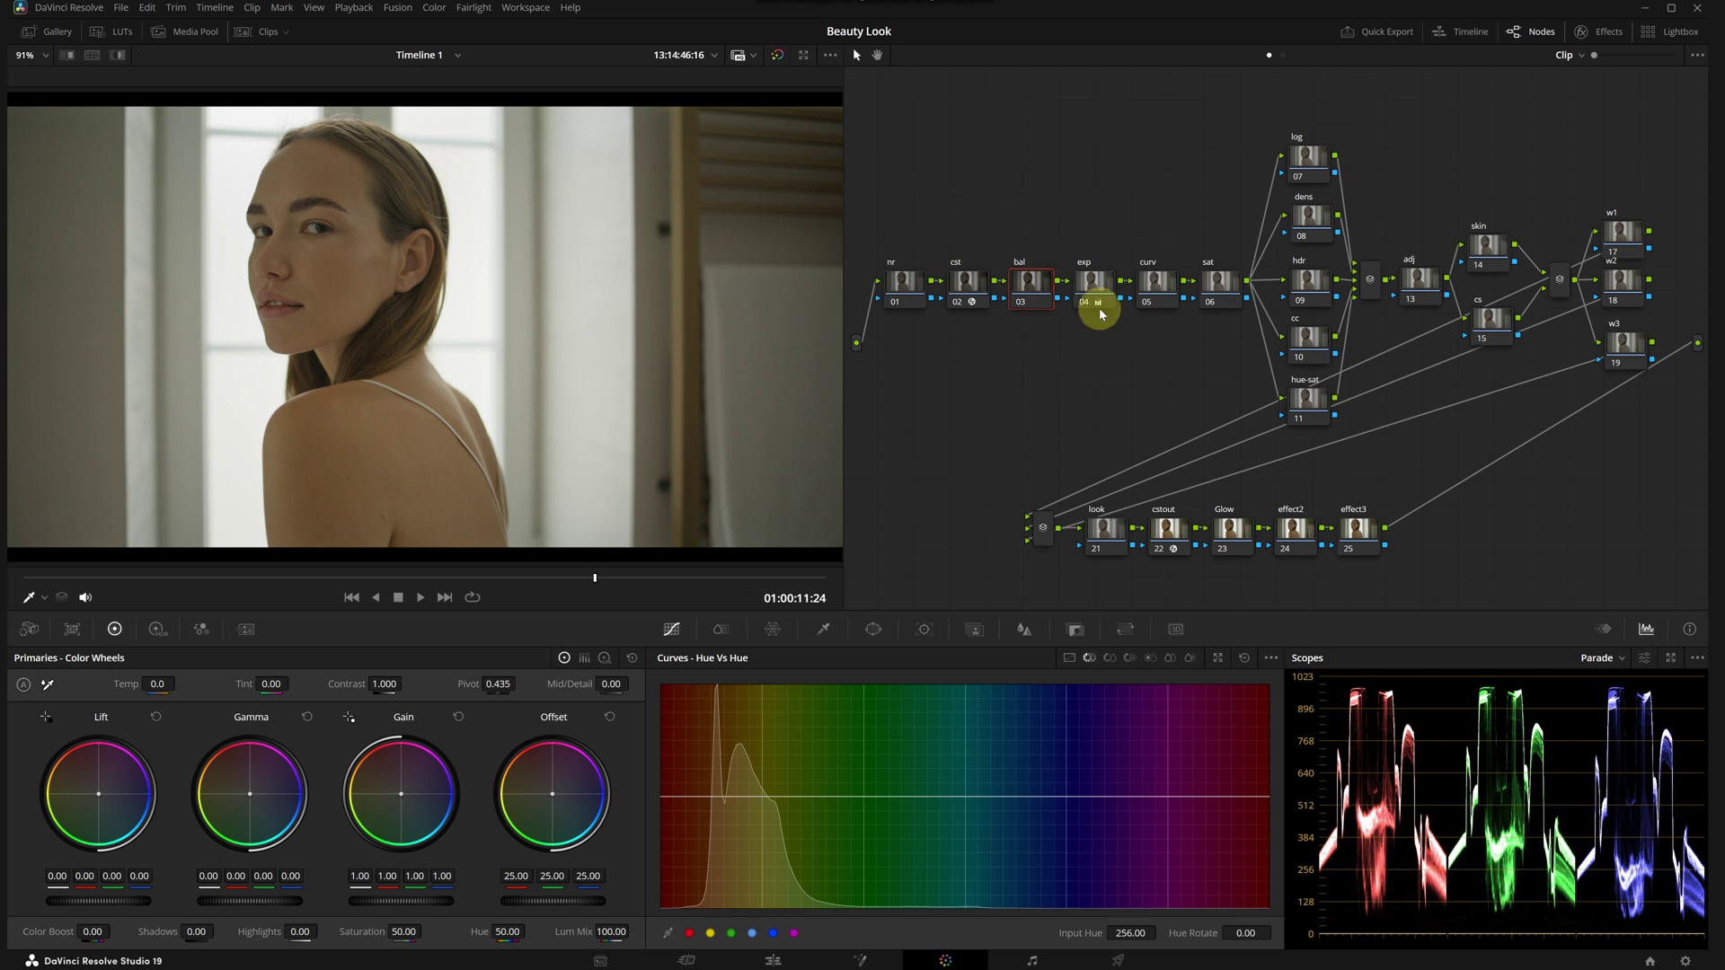
{"action": "left_click_drag", "start_coordinate": [433, 586], "coordinate": [593, 579]}
{"action": "right_click", "coordinate": [1028, 282]}
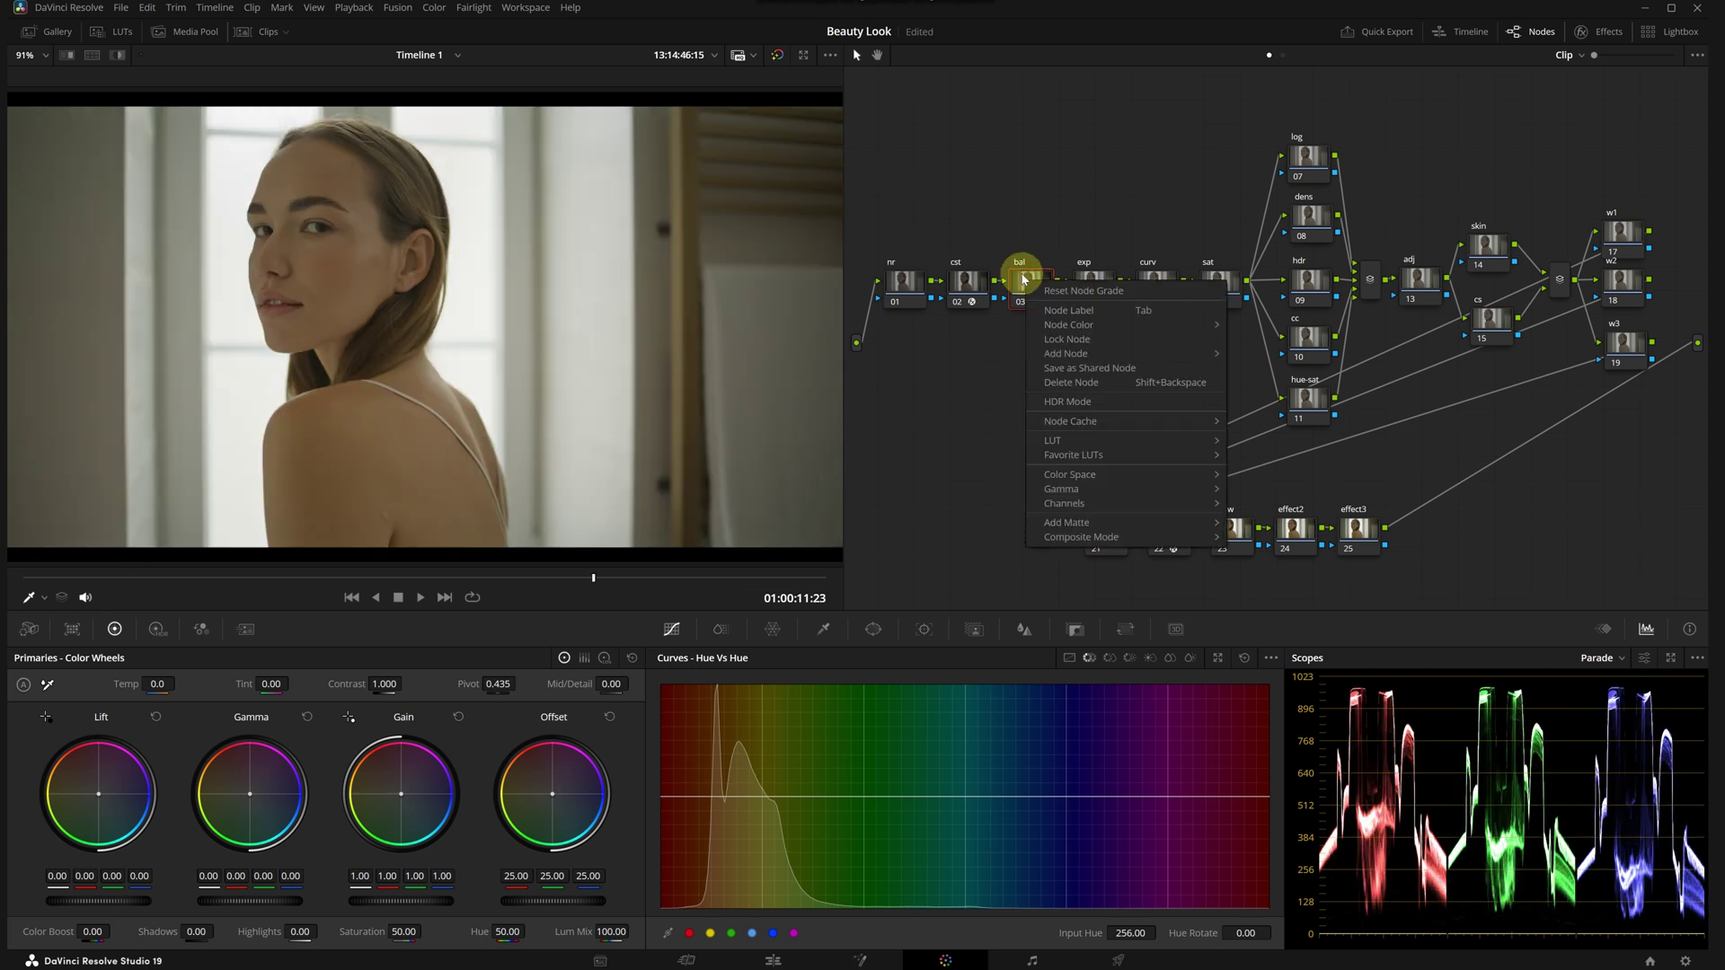
{"action": "mouse_move", "coordinate": [1106, 484]}
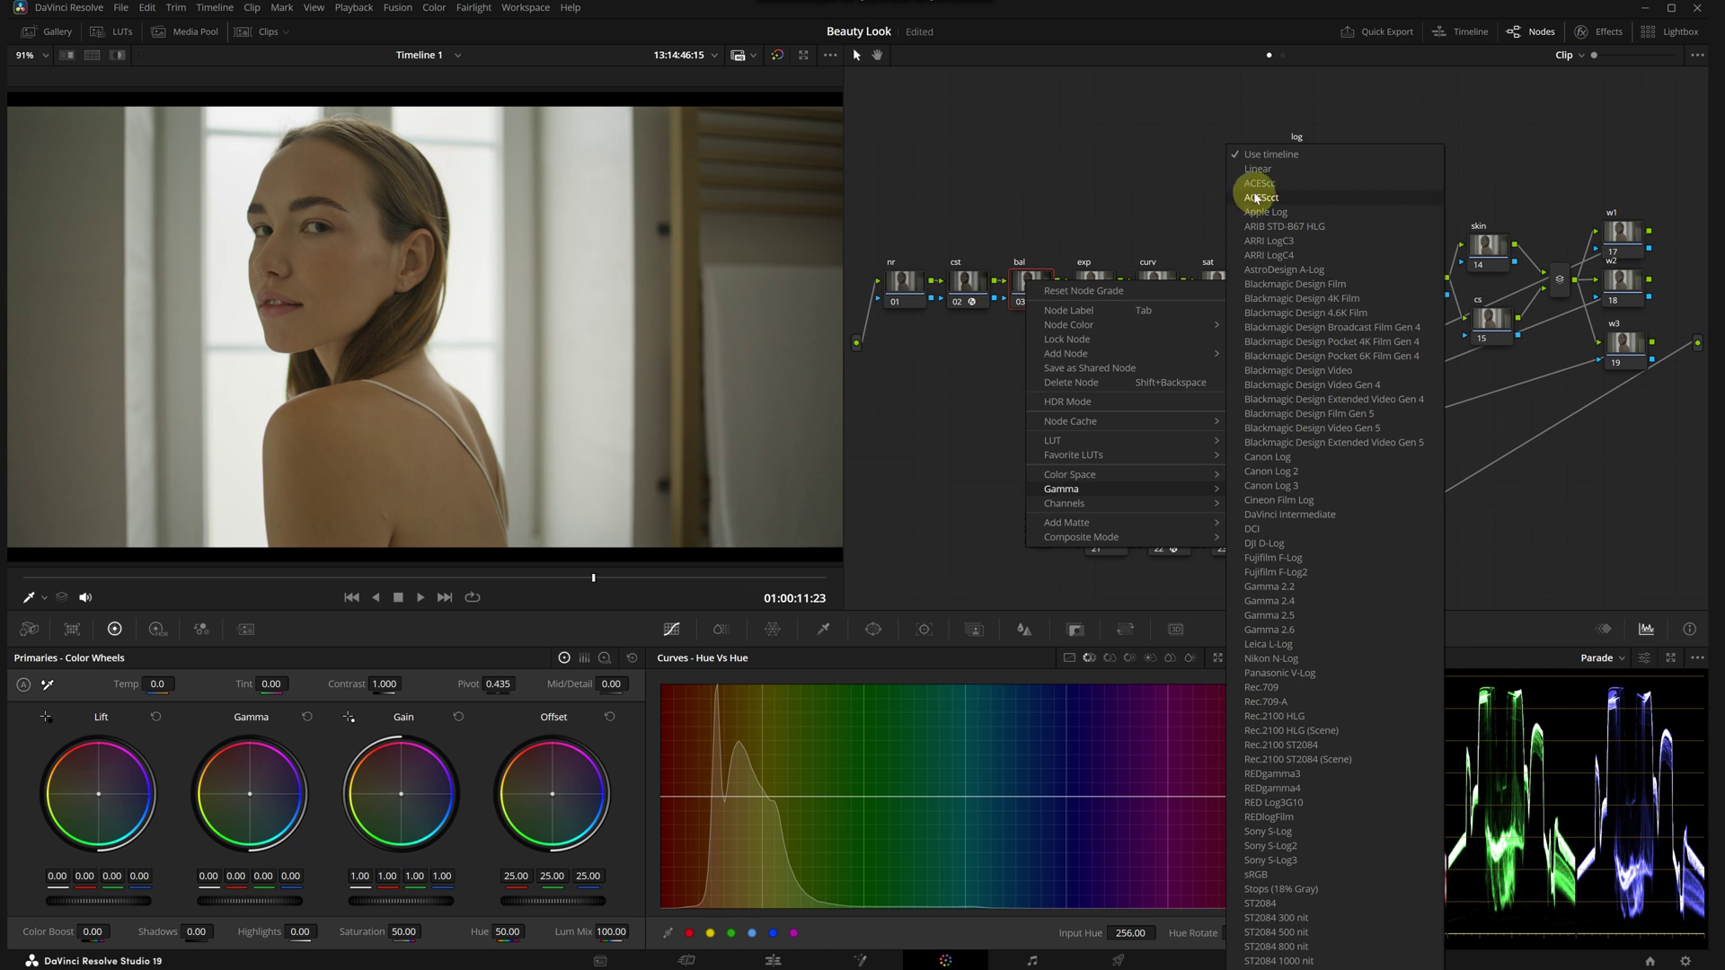
{"action": "left_click", "coordinate": [1260, 169]}
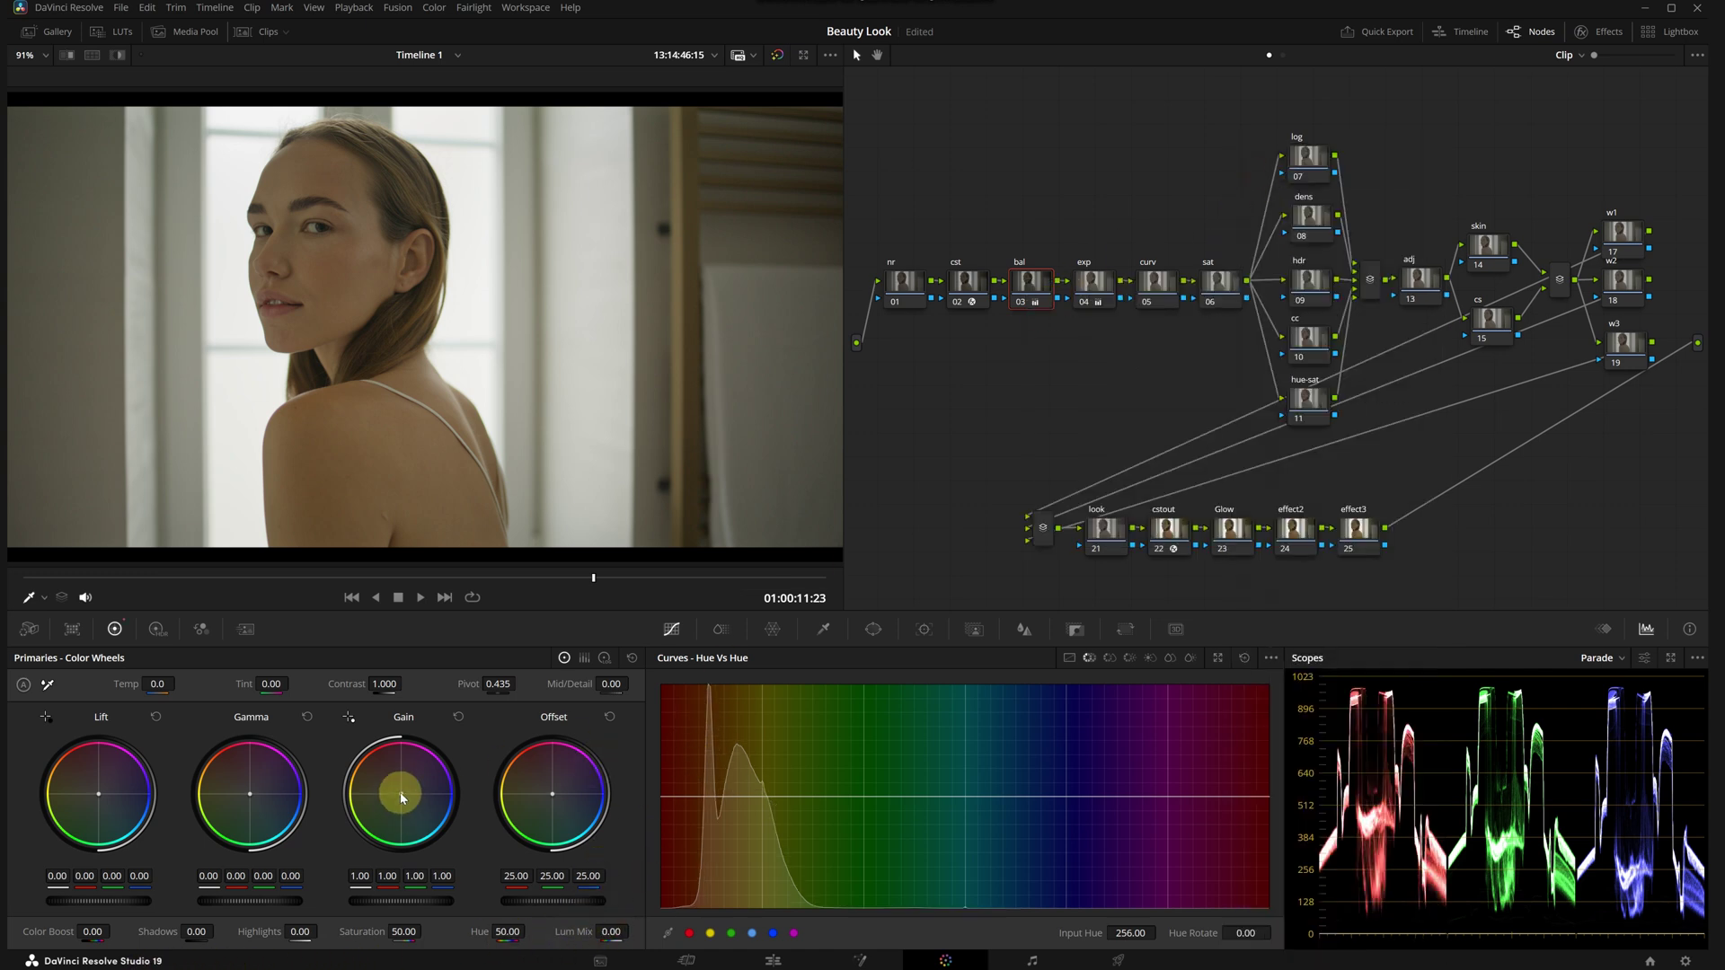
Step: Shift the bal node's gain toward blue at 0.92 red, 1.01 green and 1.19 blue, and compare with the node disabled
{"action": "left_click_drag", "start_coordinate": [401, 797], "coordinate": [450, 815]}
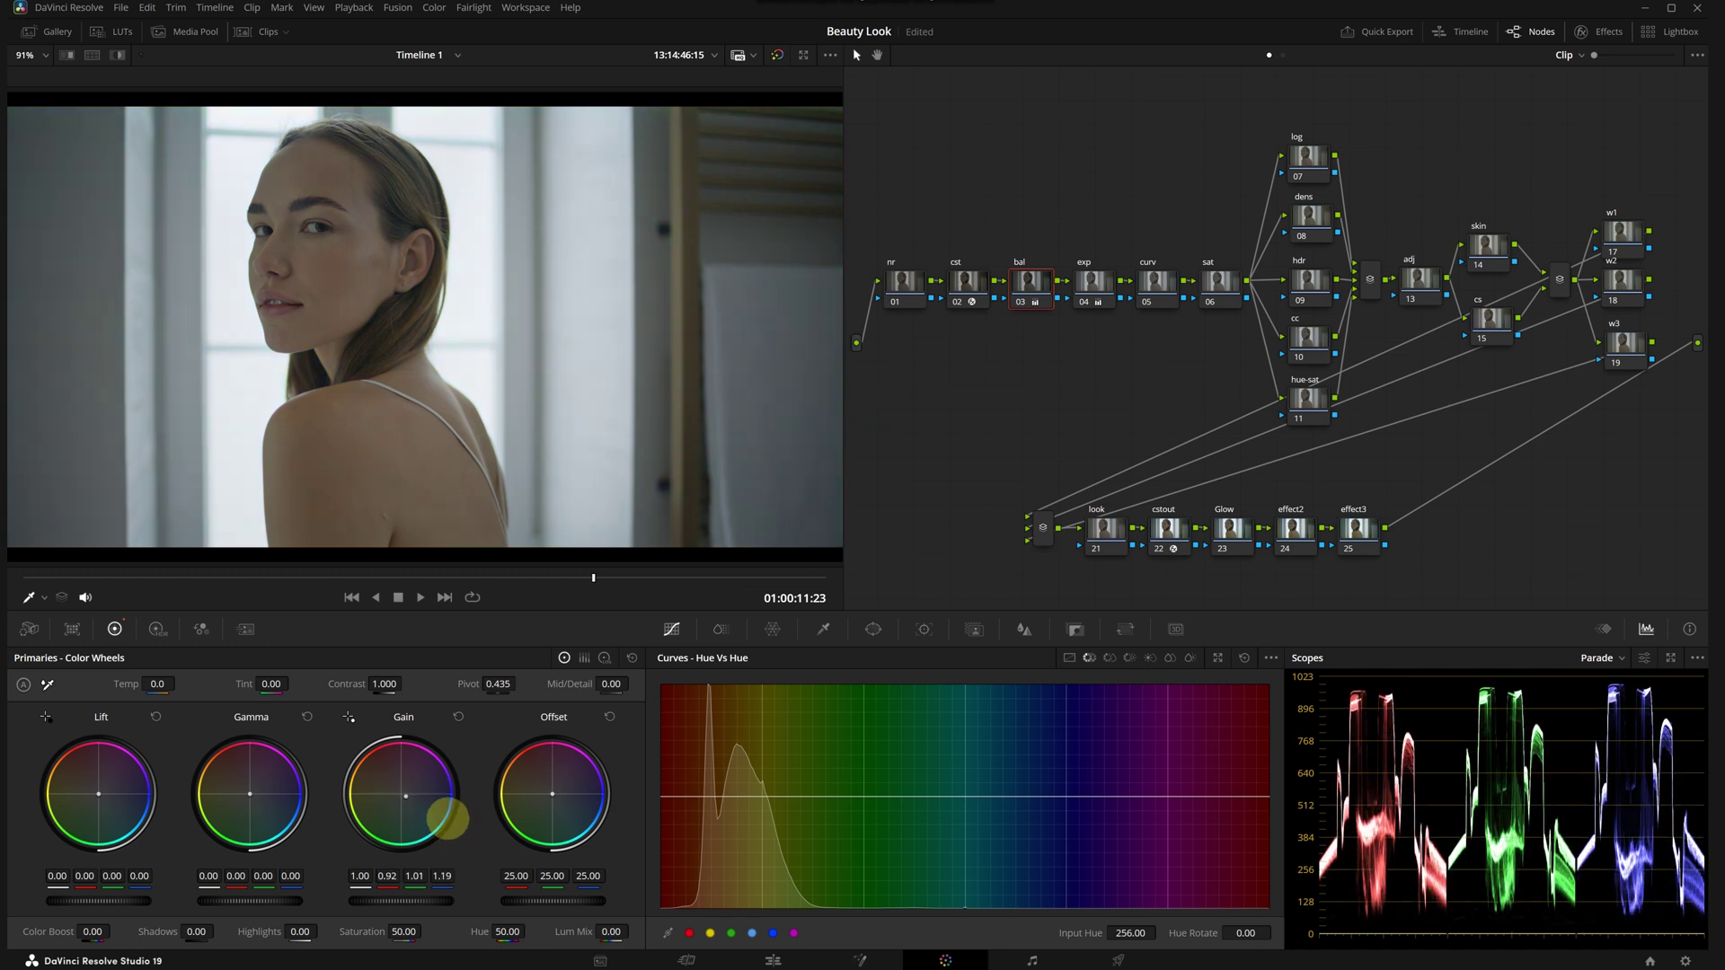
{"action": "left_click", "coordinate": [1018, 306]}
{"action": "left_click", "coordinate": [1016, 306]}
{"action": "left_click", "coordinate": [1016, 307]}
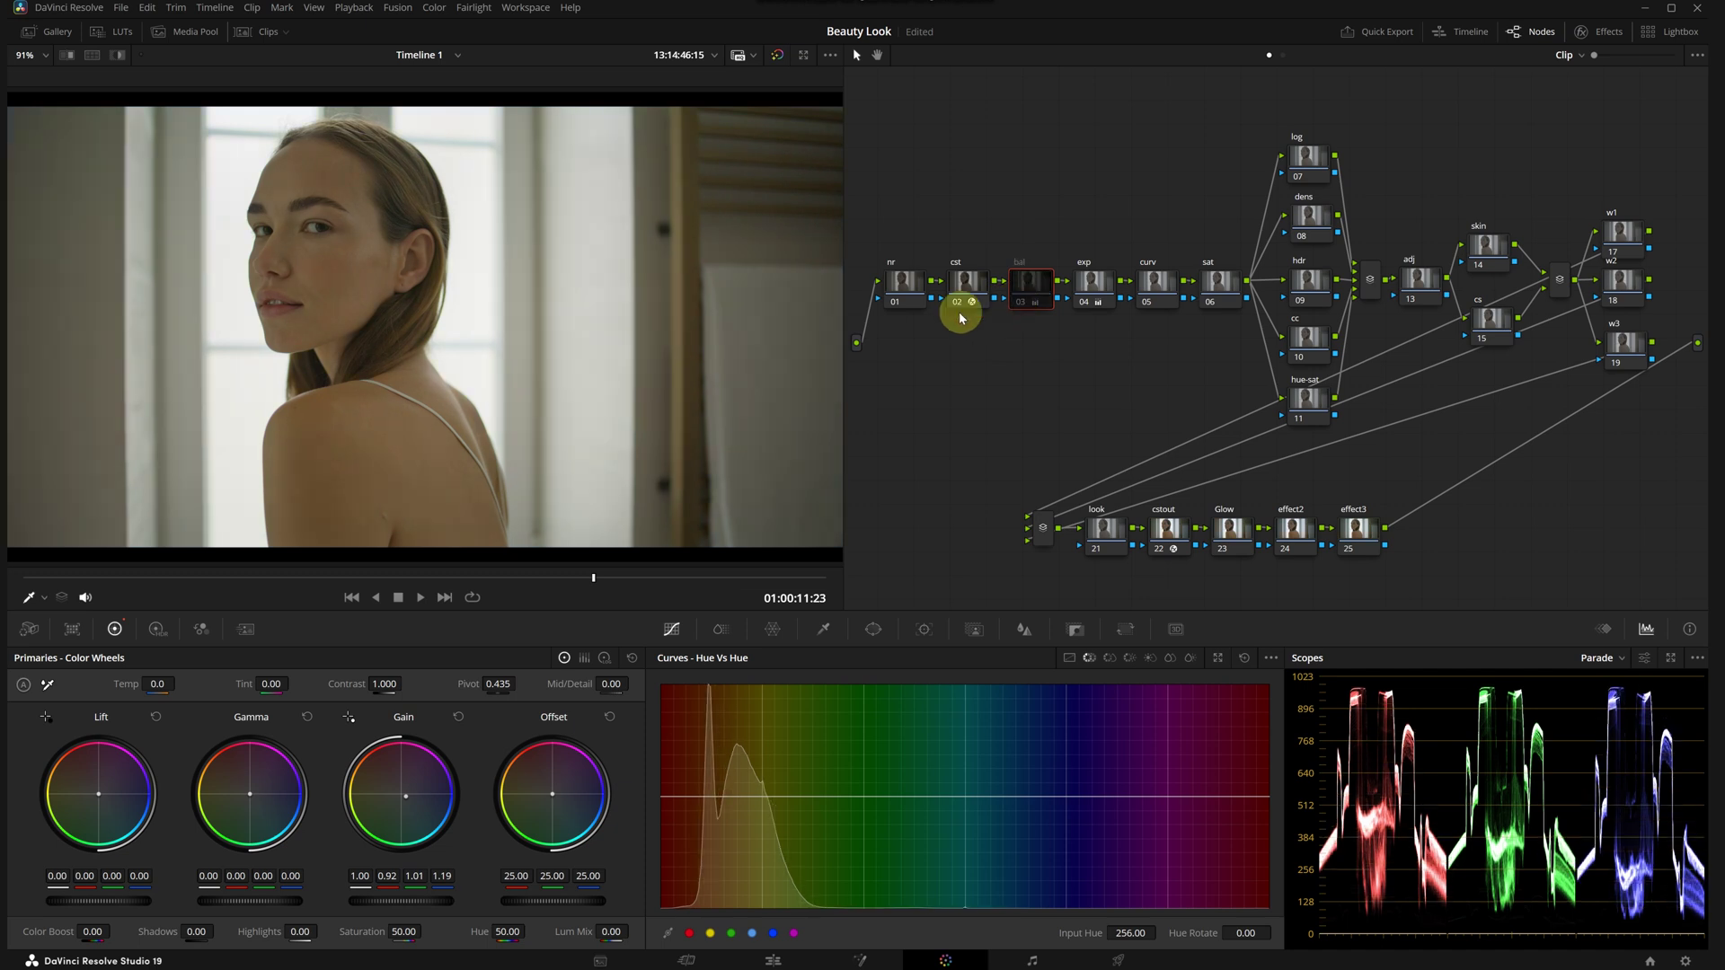
{"action": "left_click", "coordinate": [1016, 302]}
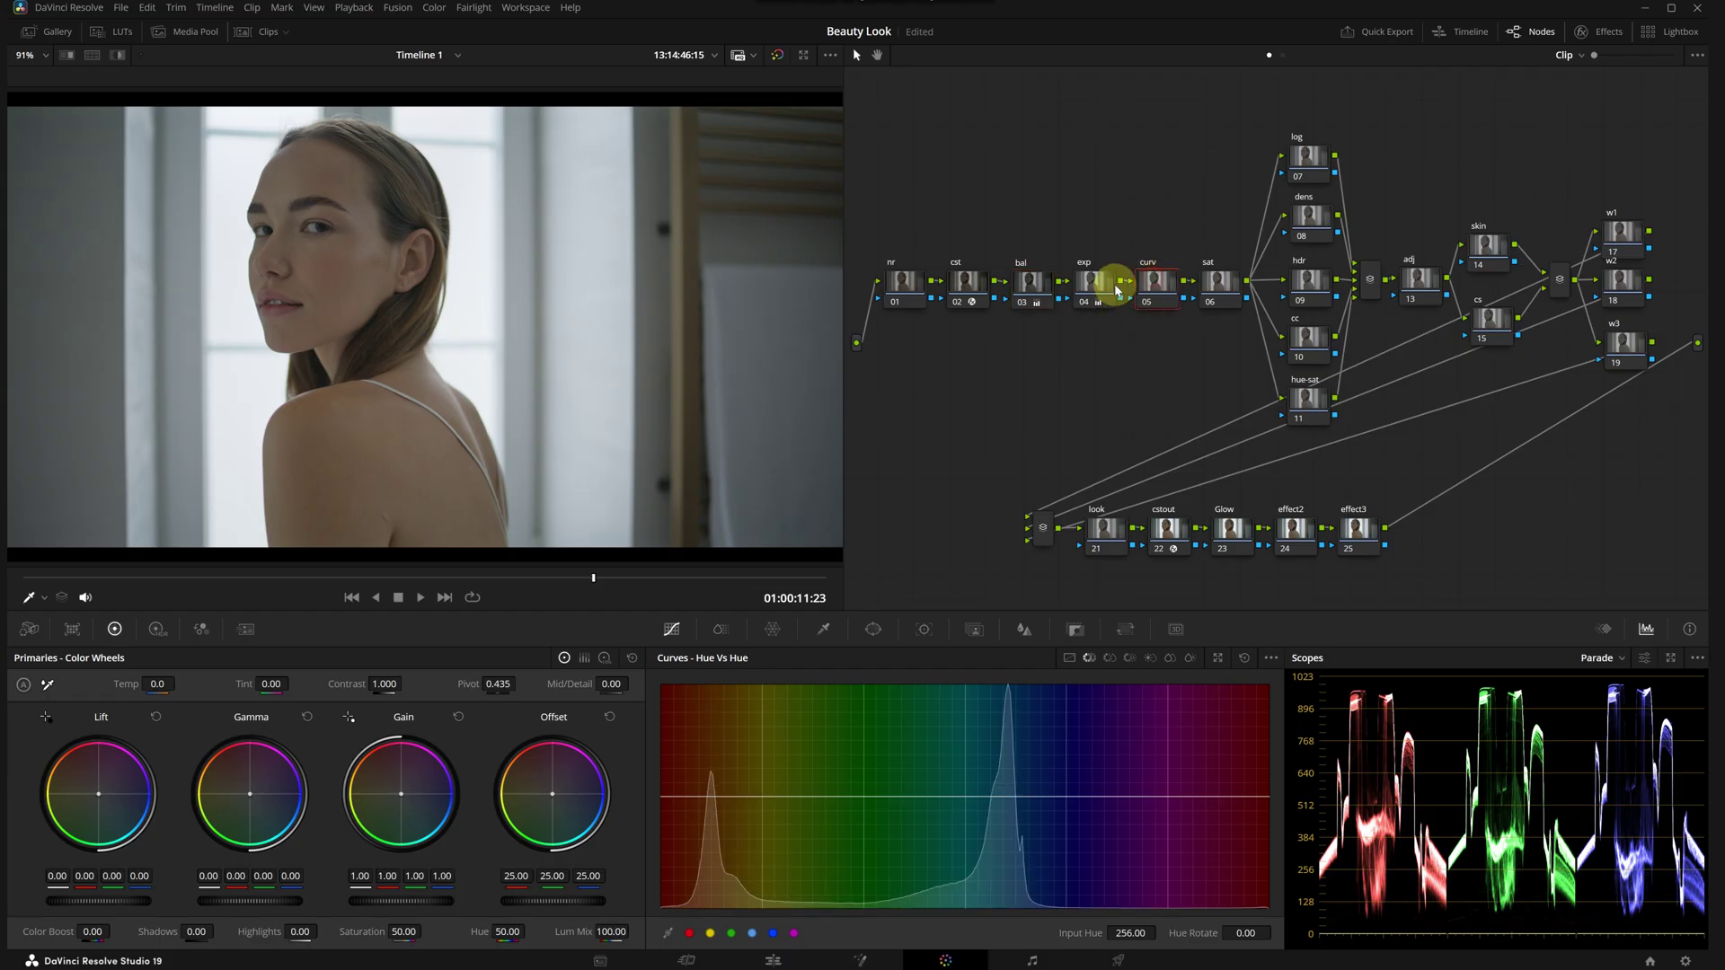
Step: On the curv node, enable editable splines for the custom curve, brighten it with the shadow handle and slightly lower its white point
{"action": "left_click", "coordinate": [1068, 658]}
{"action": "left_click", "coordinate": [1269, 659]}
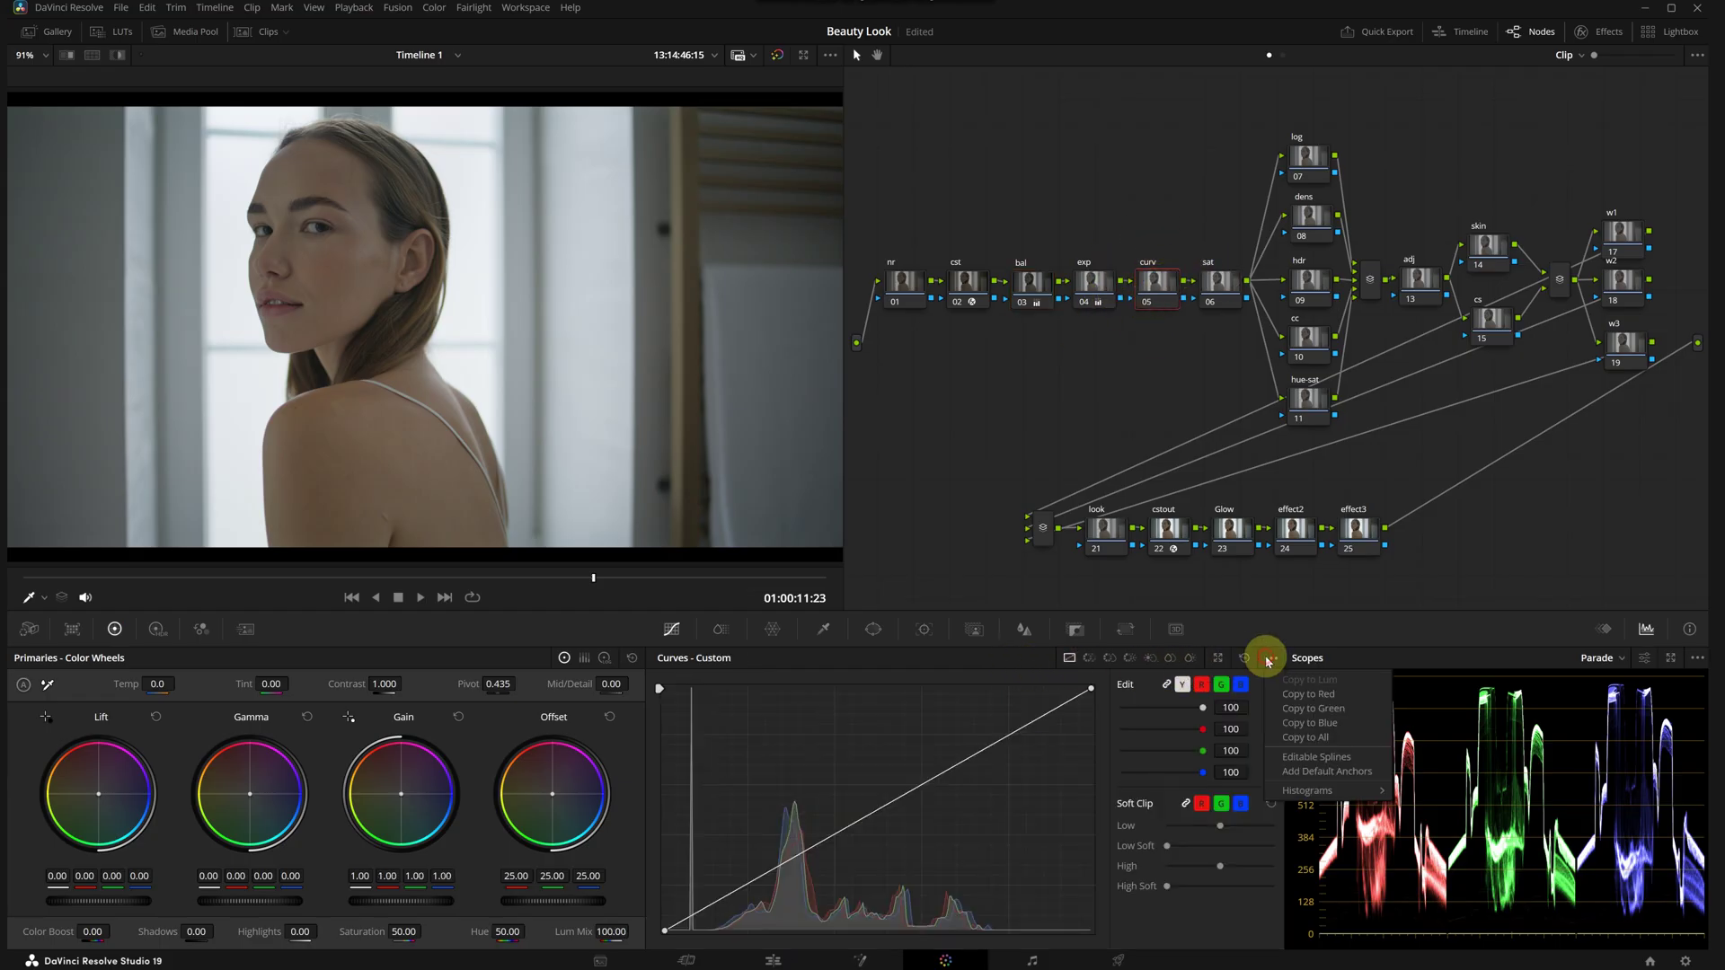
{"action": "left_click", "coordinate": [1302, 758]}
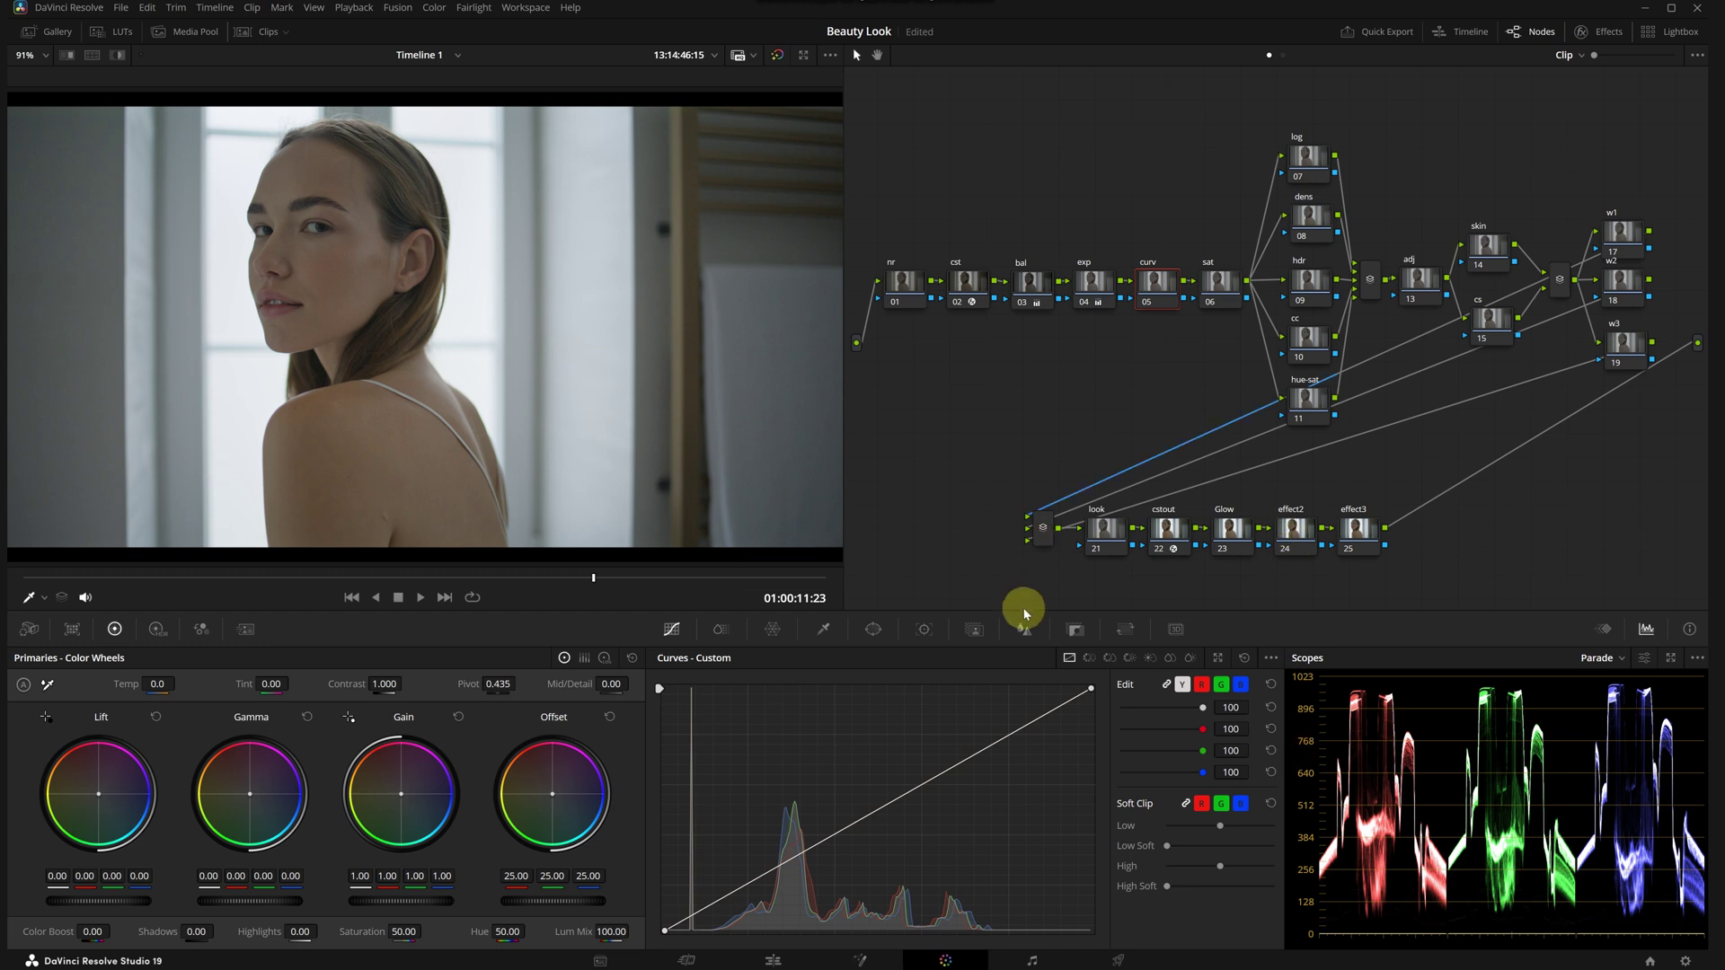
{"action": "left_click", "coordinate": [948, 769]}
{"action": "left_click_drag", "start_coordinate": [948, 768], "coordinate": [787, 827]}
{"action": "left_click_drag", "start_coordinate": [1091, 688], "coordinate": [1096, 692]}
{"action": "left_click", "coordinate": [676, 913]}
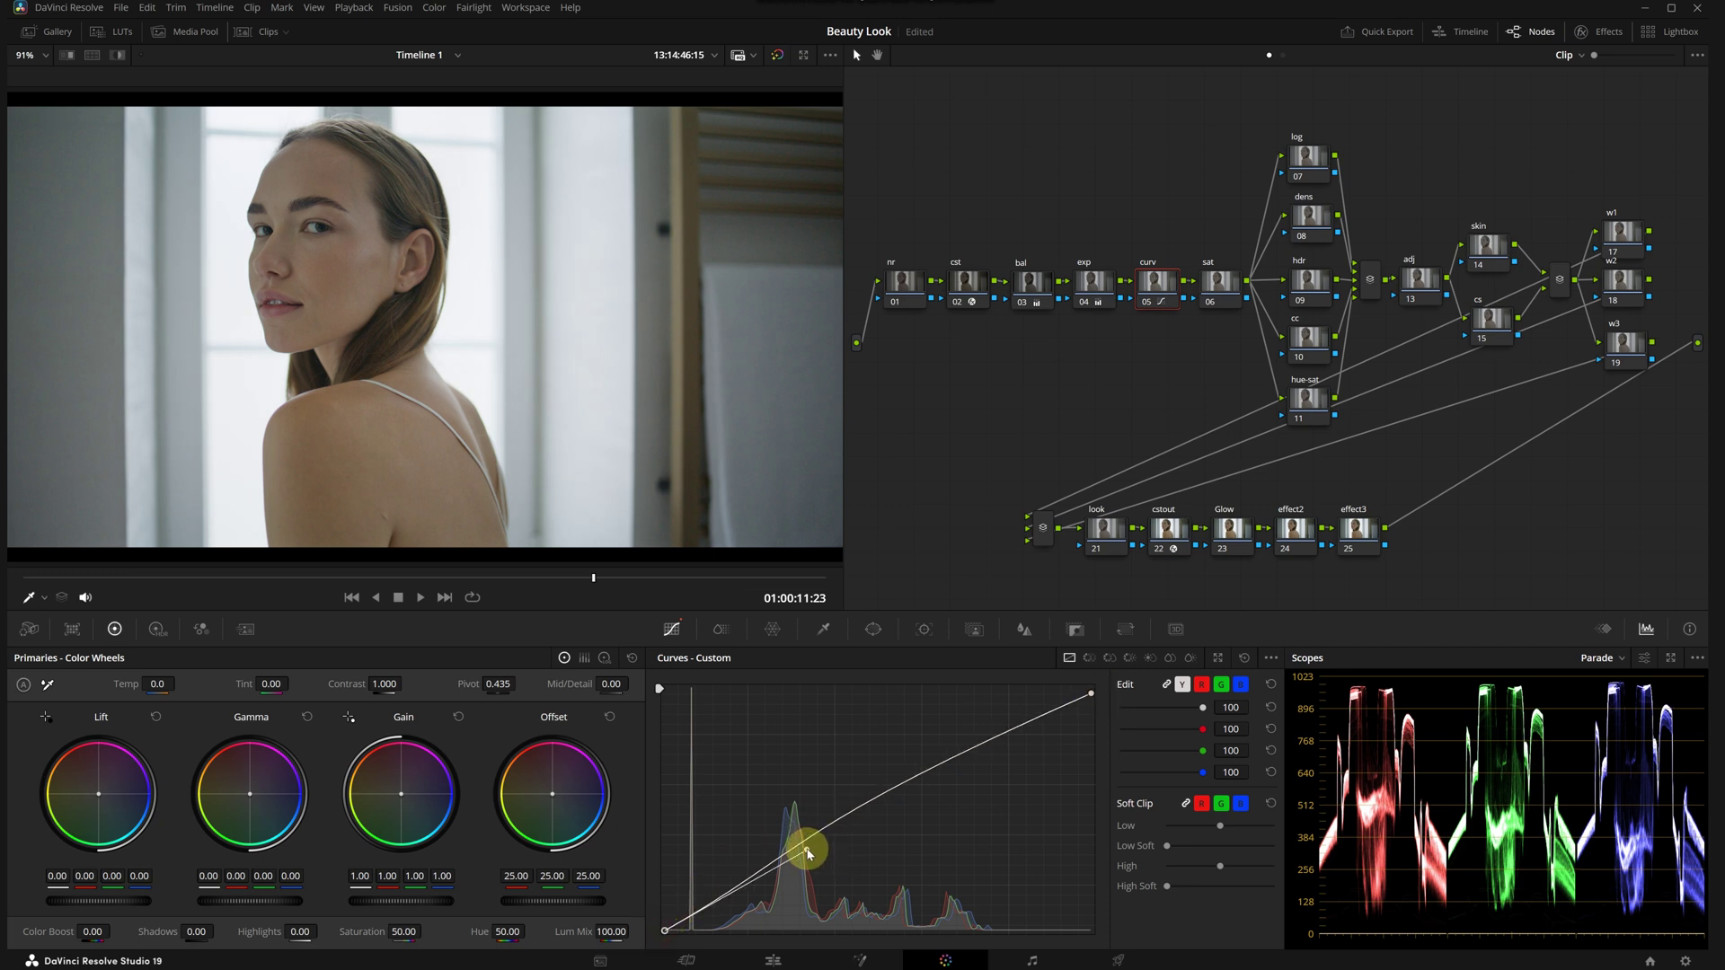
{"action": "left_click_drag", "start_coordinate": [808, 854], "coordinate": [796, 866]}
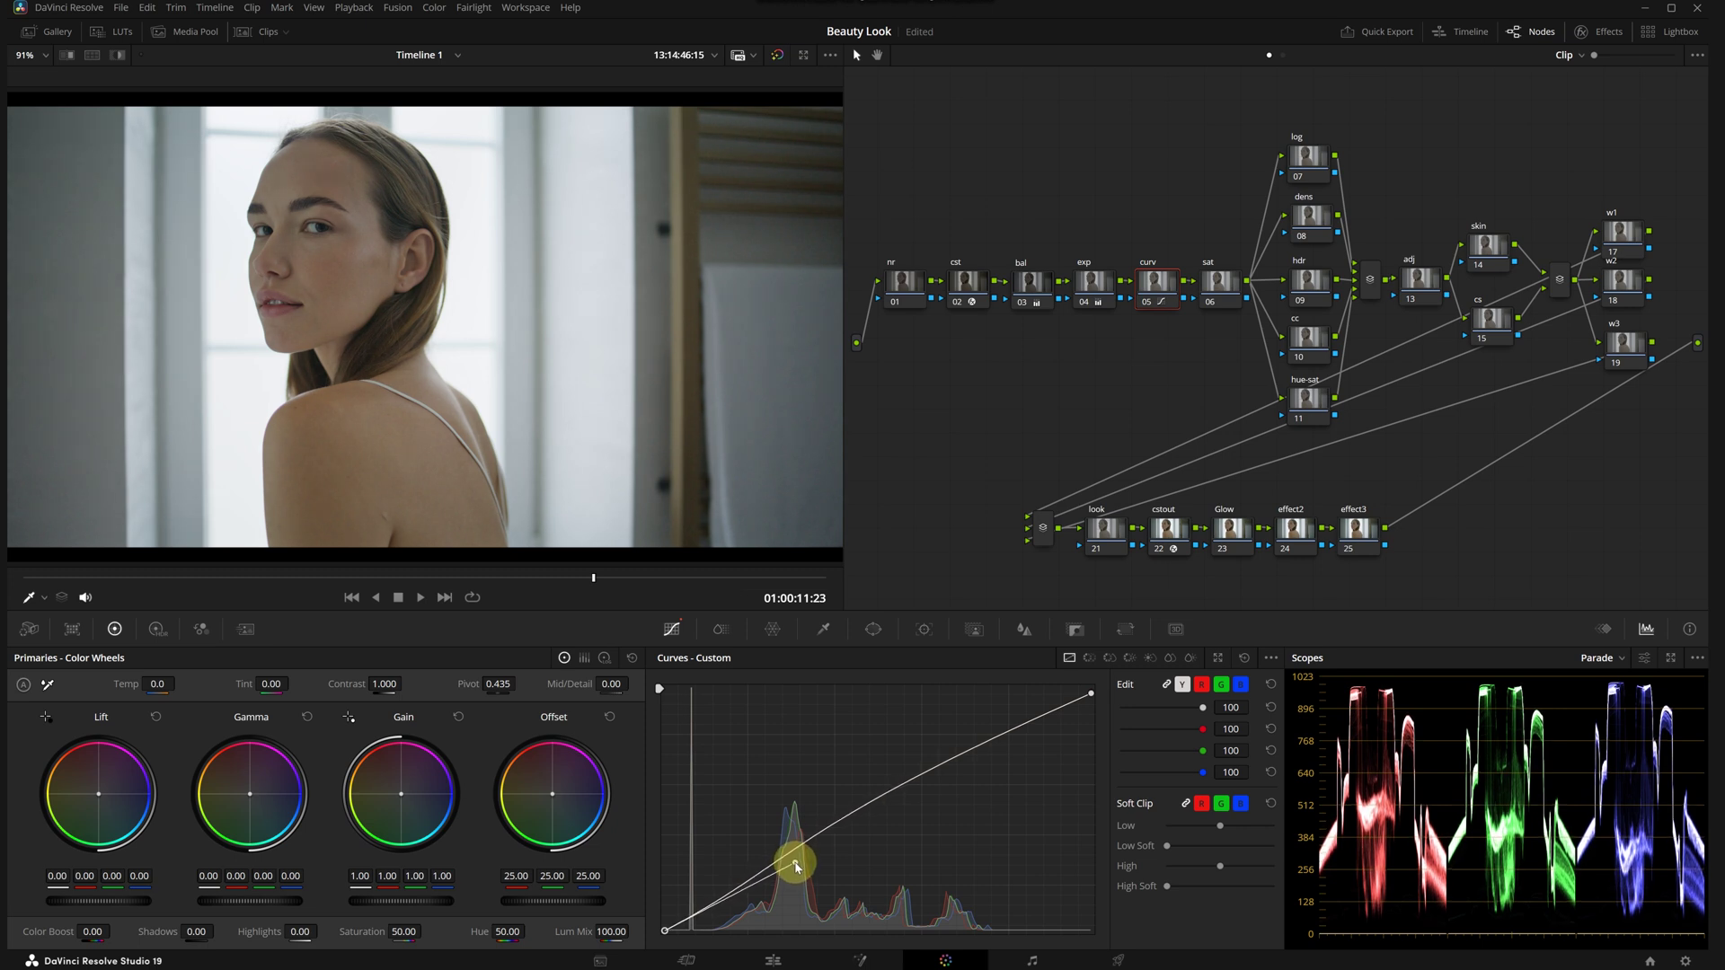
Step: Compare the image with the curv node disabled, and with the bal, exp and curv nodes disabled together
{"action": "left_click", "coordinate": [1148, 307]}
{"action": "left_click", "coordinate": [1148, 307]}
{"action": "left_click", "coordinate": [1148, 306]}
{"action": "left_click", "coordinate": [1148, 306]}
{"action": "left_click_drag", "start_coordinate": [1020, 229], "coordinate": [1150, 329]}
{"action": "key", "text": "ctrl+d"}
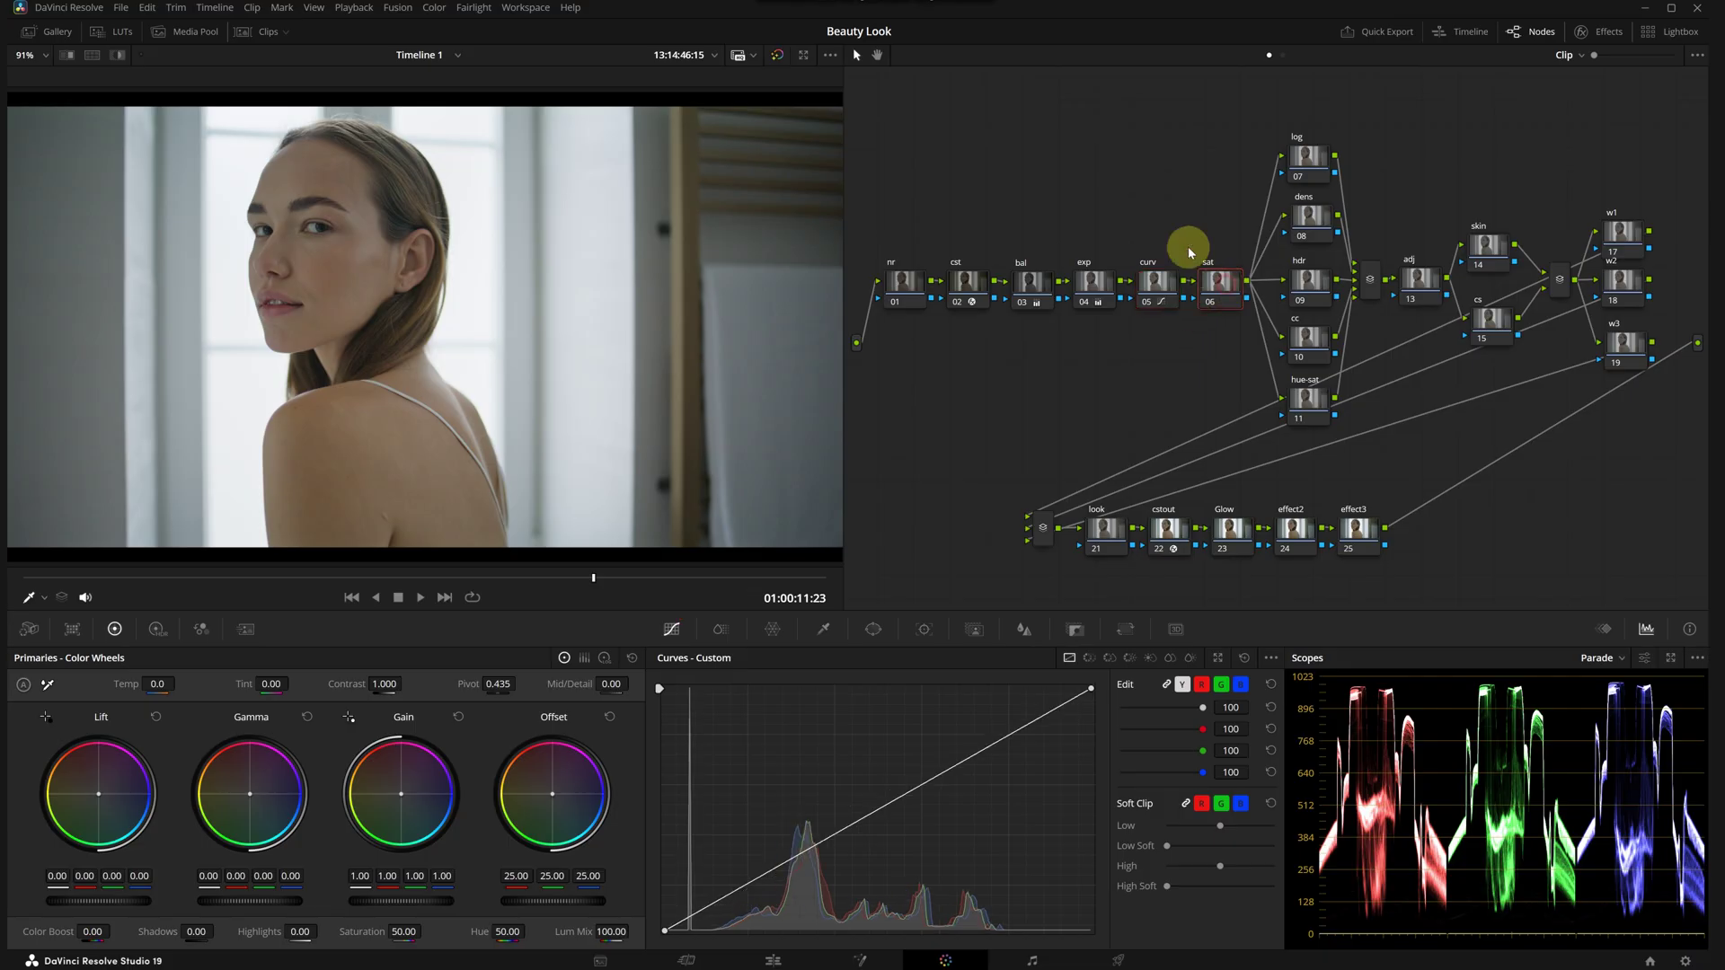
Step: On the sat node, raise the HDR global saturation to 1.27 and ease it back slightly
{"action": "left_click", "coordinate": [157, 631]}
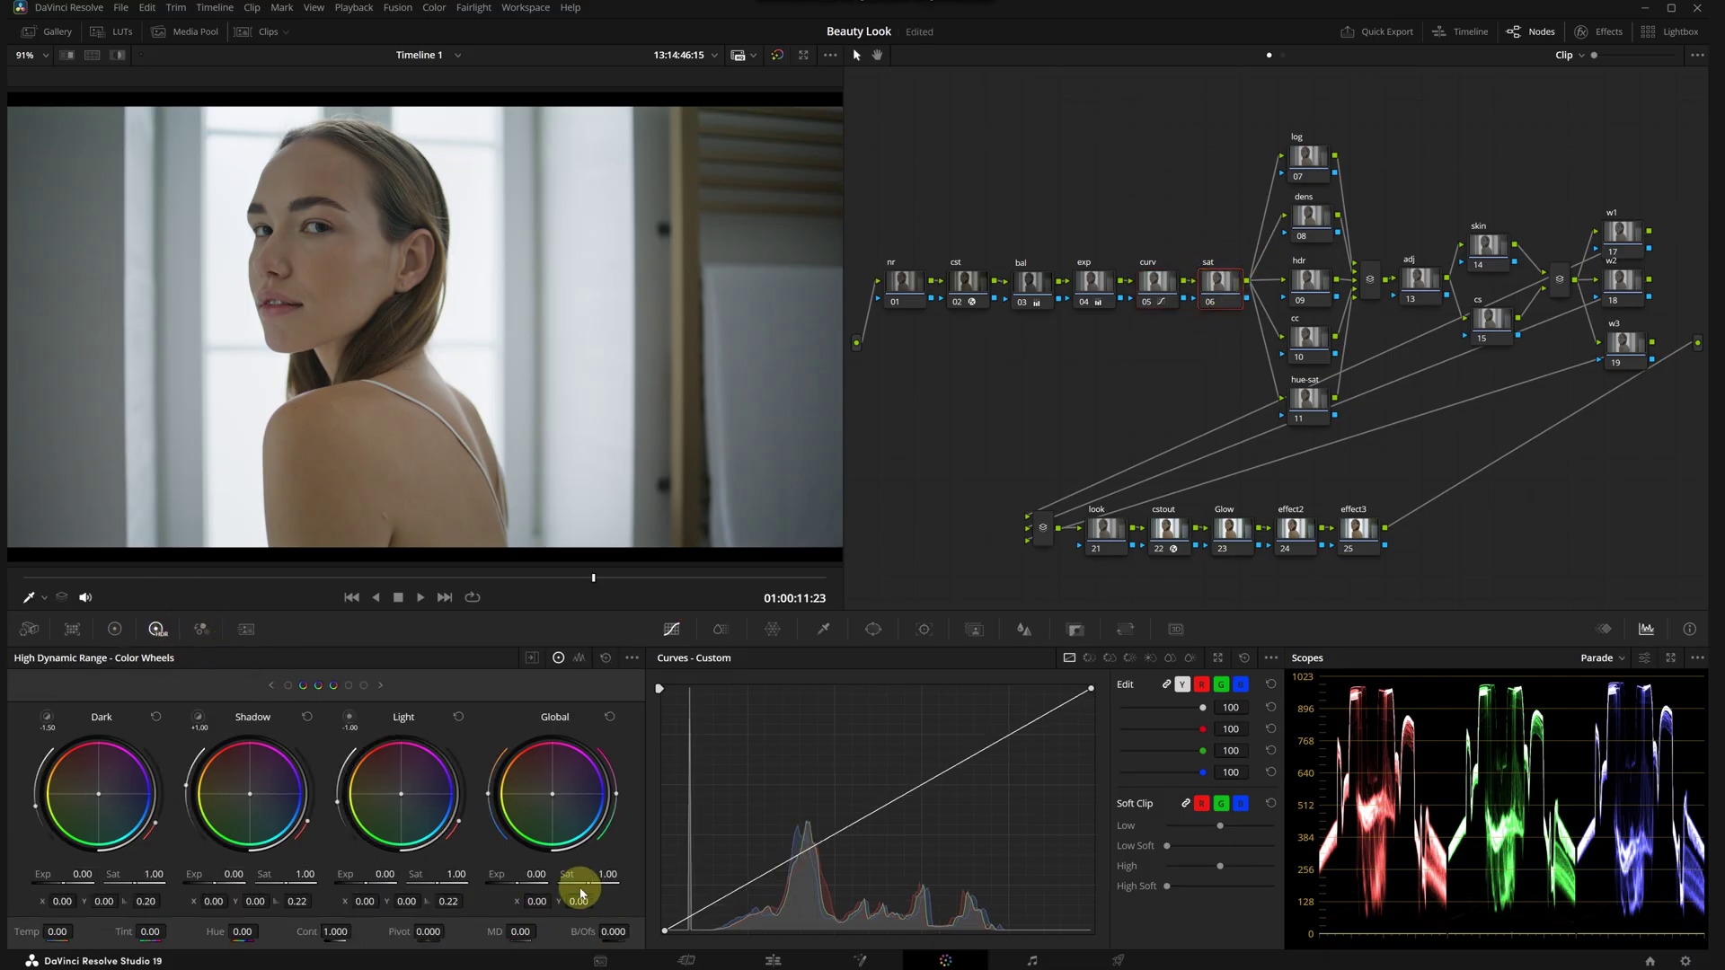
{"action": "left_click_drag", "start_coordinate": [629, 890], "coordinate": [712, 893]}
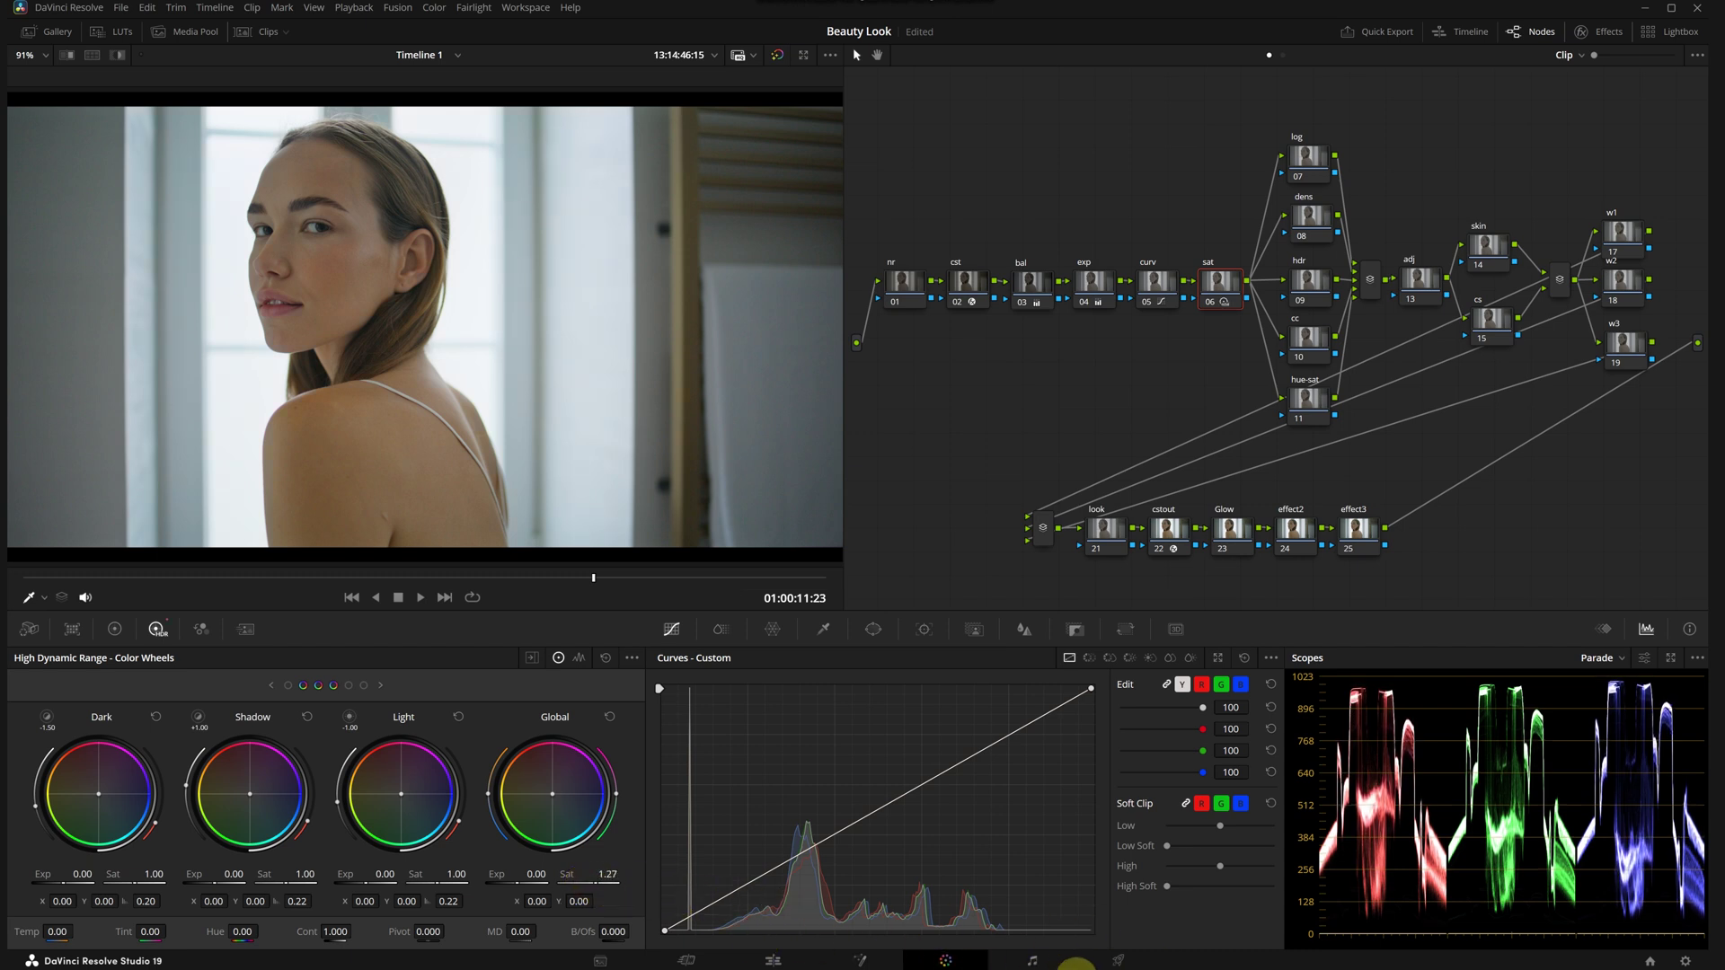
{"action": "left_click_drag", "start_coordinate": [607, 873], "coordinate": [598, 873]}
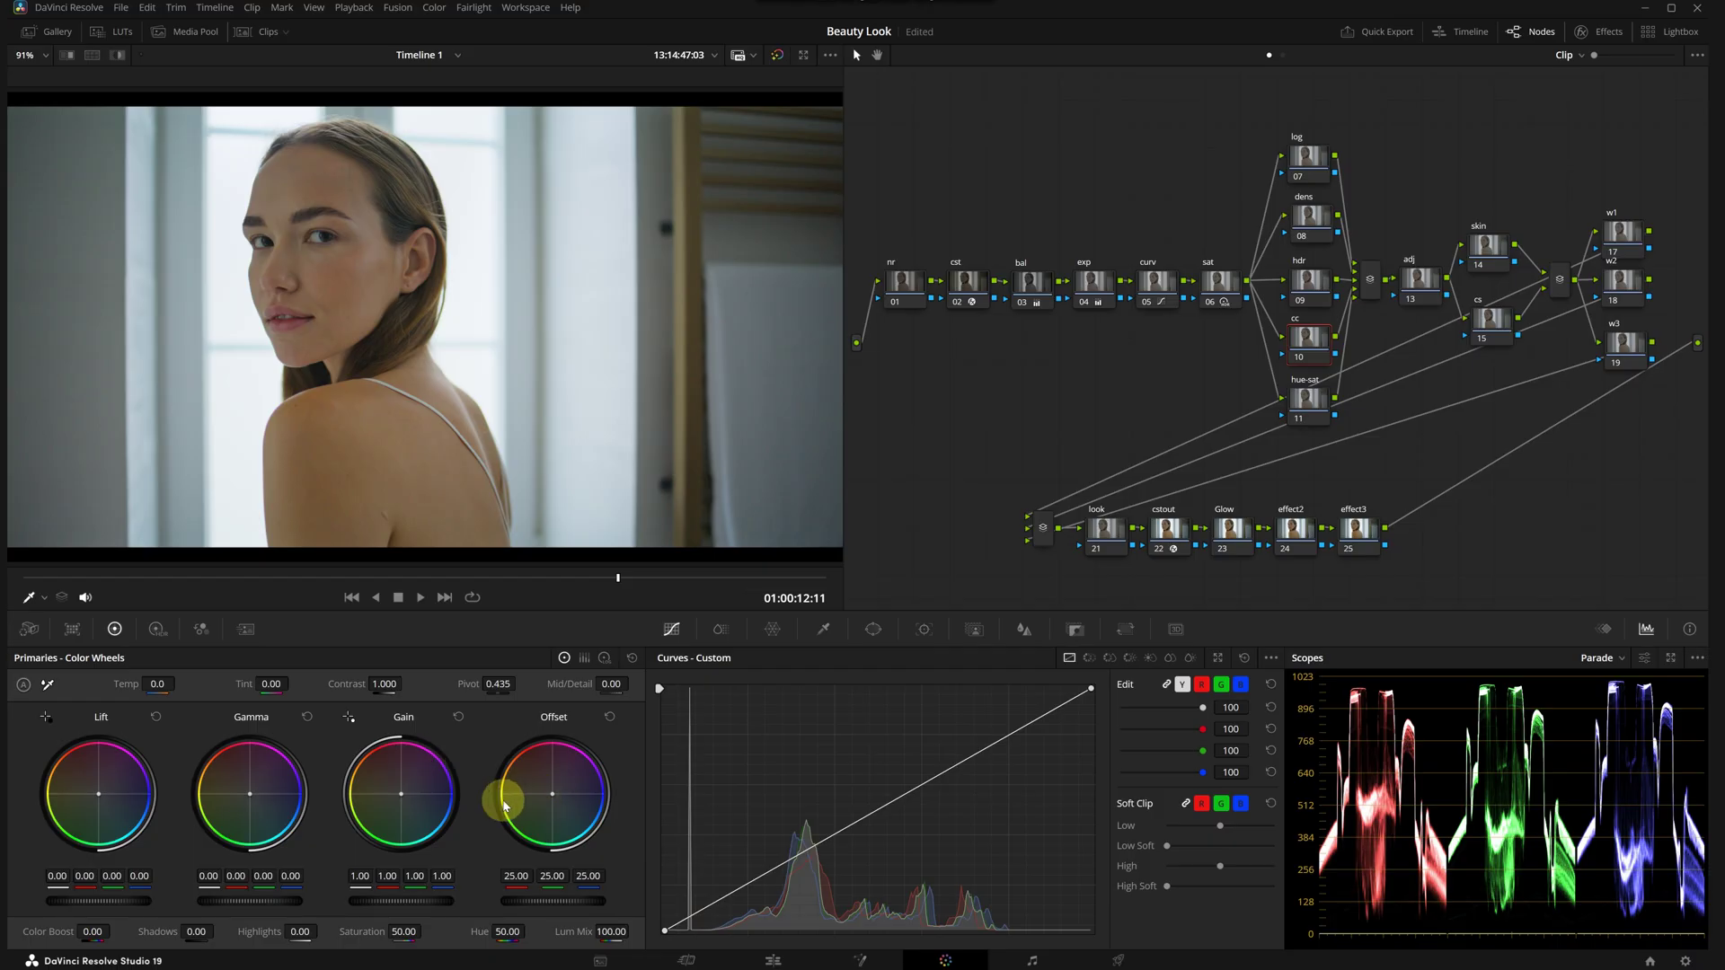
Step: Shift the cc node's offset toward blue at 18.20, 24.41 and 30.56, warm its gamma at 0.02, -0.00 and -0.03, and compare with the node disabled
{"action": "left_click_drag", "start_coordinate": [557, 805], "coordinate": [608, 849]}
{"action": "left_click_drag", "start_coordinate": [226, 780], "coordinate": [207, 756]}
{"action": "left_click", "coordinate": [1299, 362]}
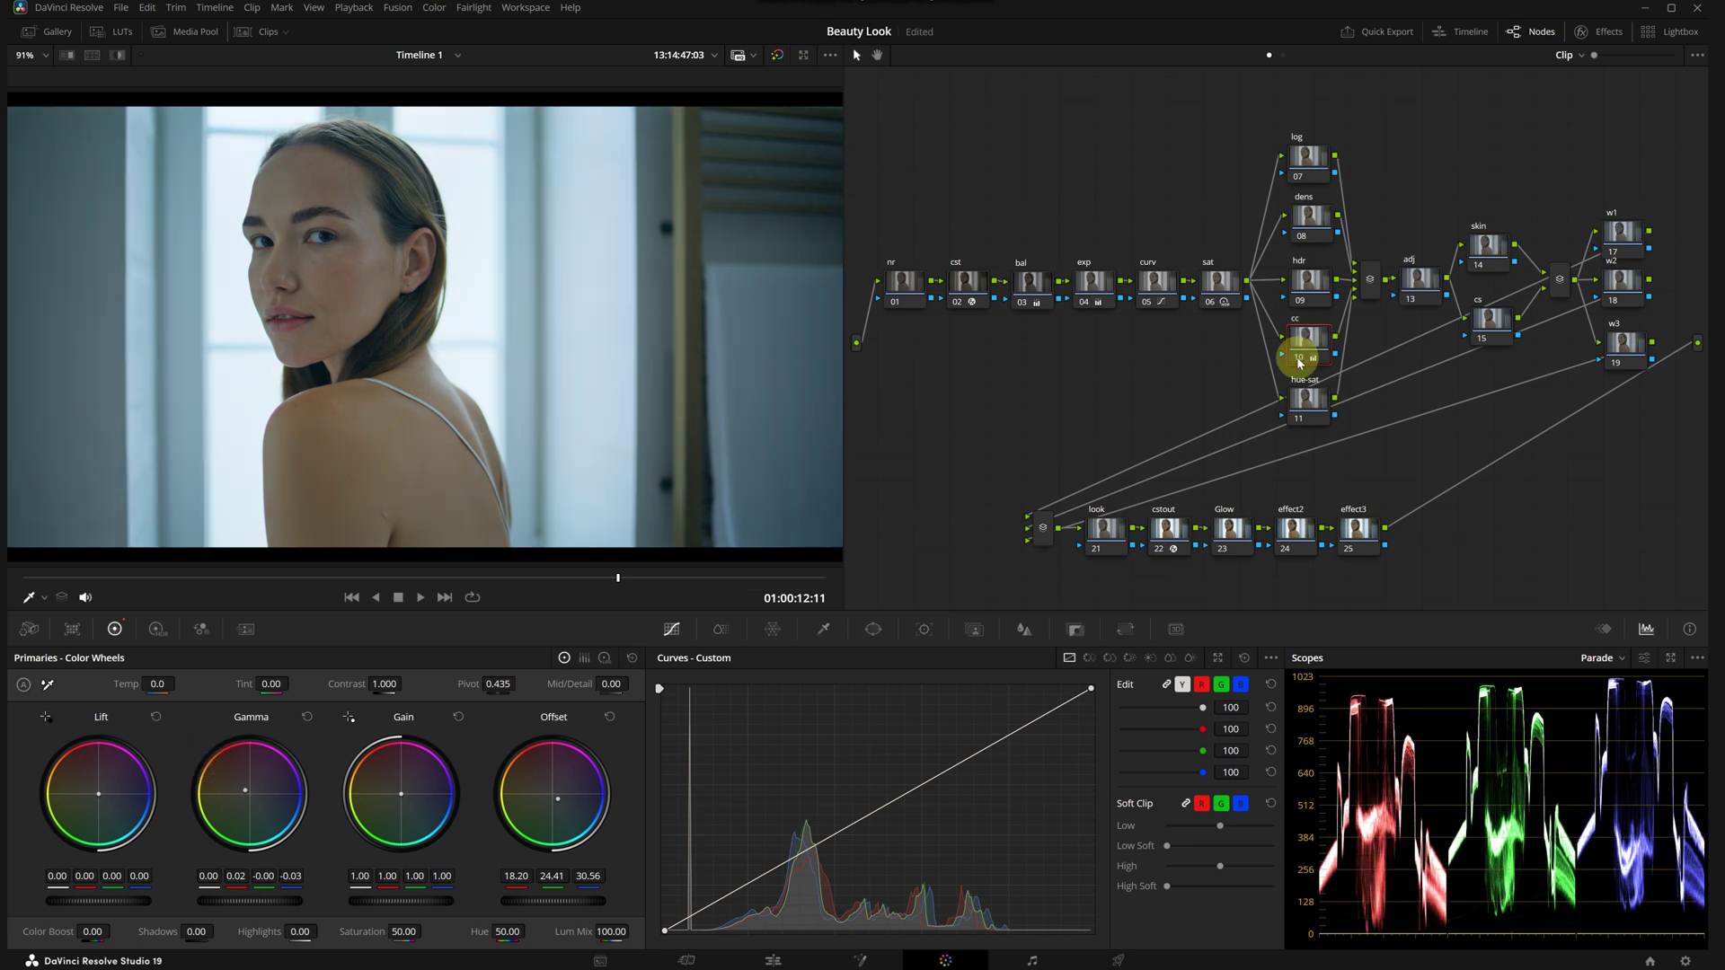
{"action": "left_click", "coordinate": [1298, 359]}
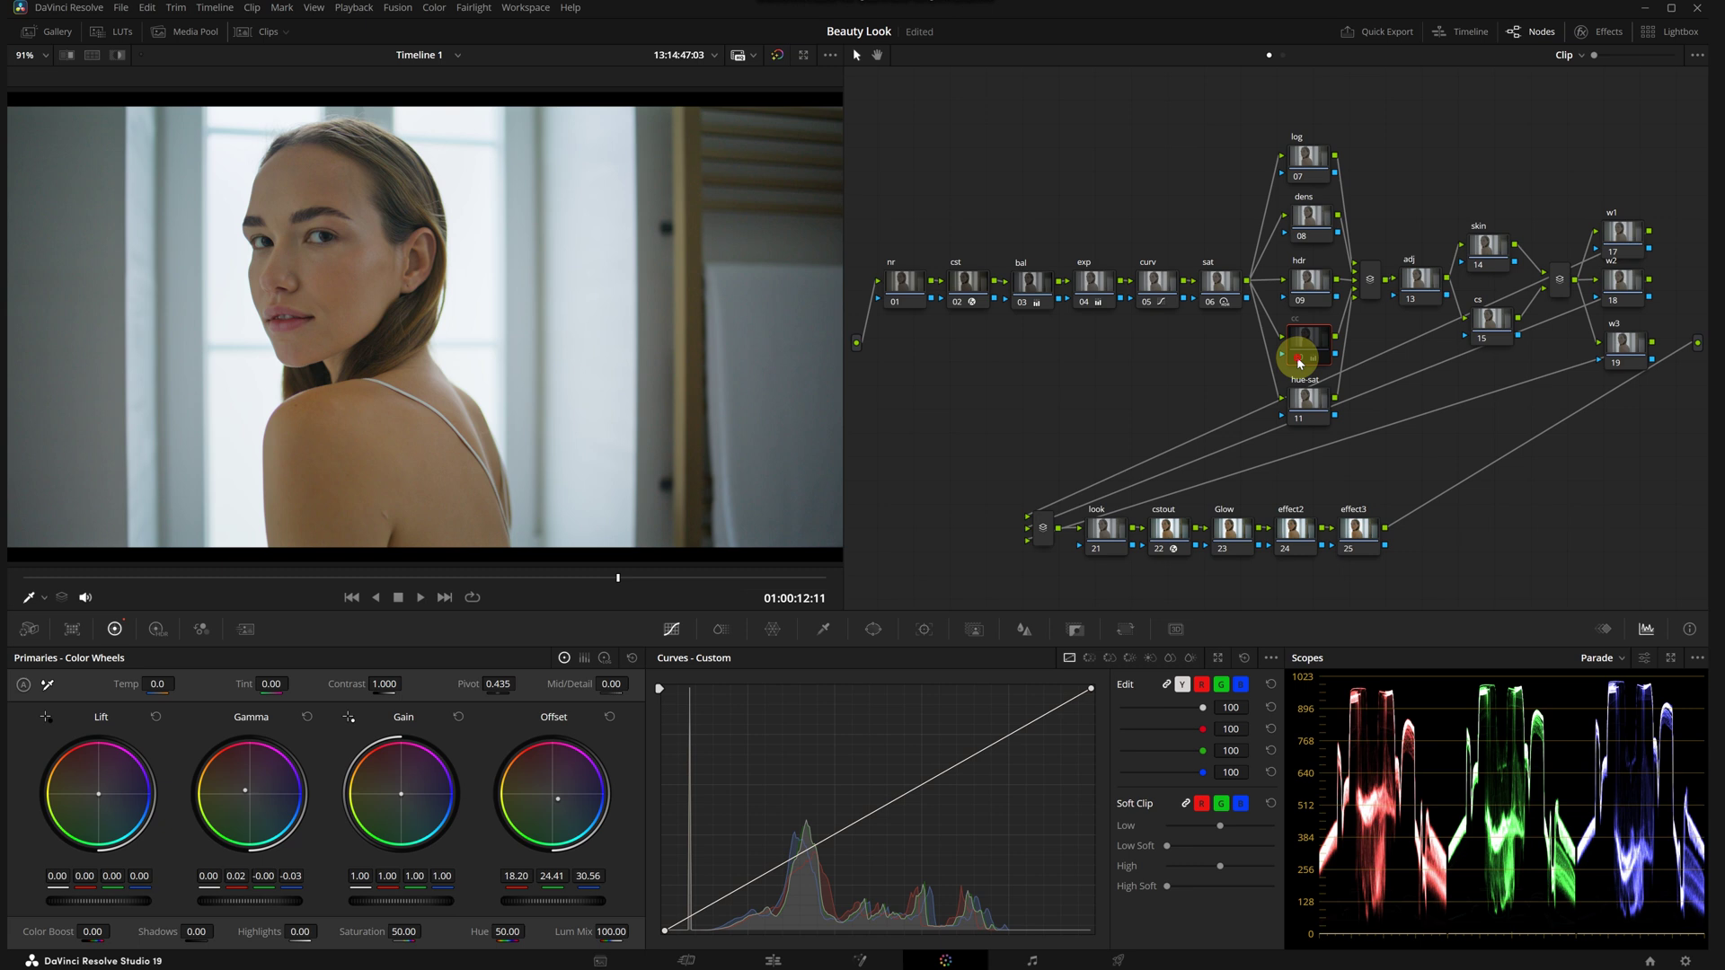
{"action": "left_click", "coordinate": [1299, 359]}
{"action": "left_click", "coordinate": [1299, 359]}
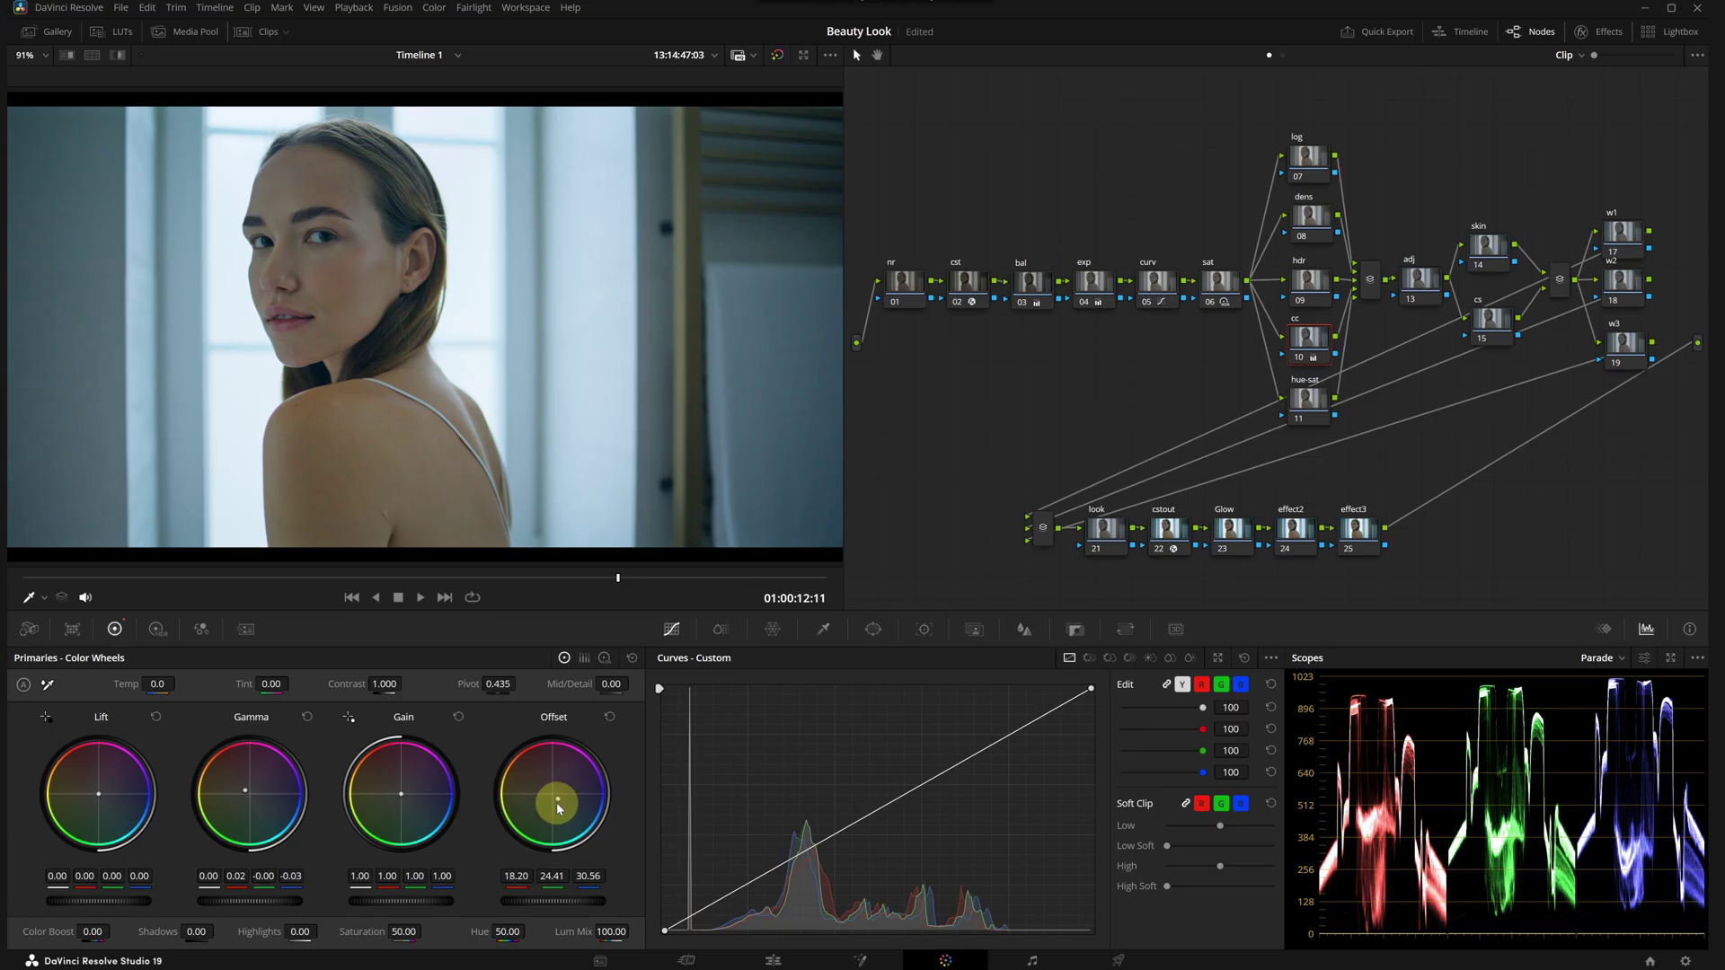
Step: Refine the cc node's offset to 17.17 red, 23.57 green and 30.21 blue, and compare with the node disabled
{"action": "left_click_drag", "start_coordinate": [547, 798], "coordinate": [564, 796]}
{"action": "left_click", "coordinate": [1297, 359]}
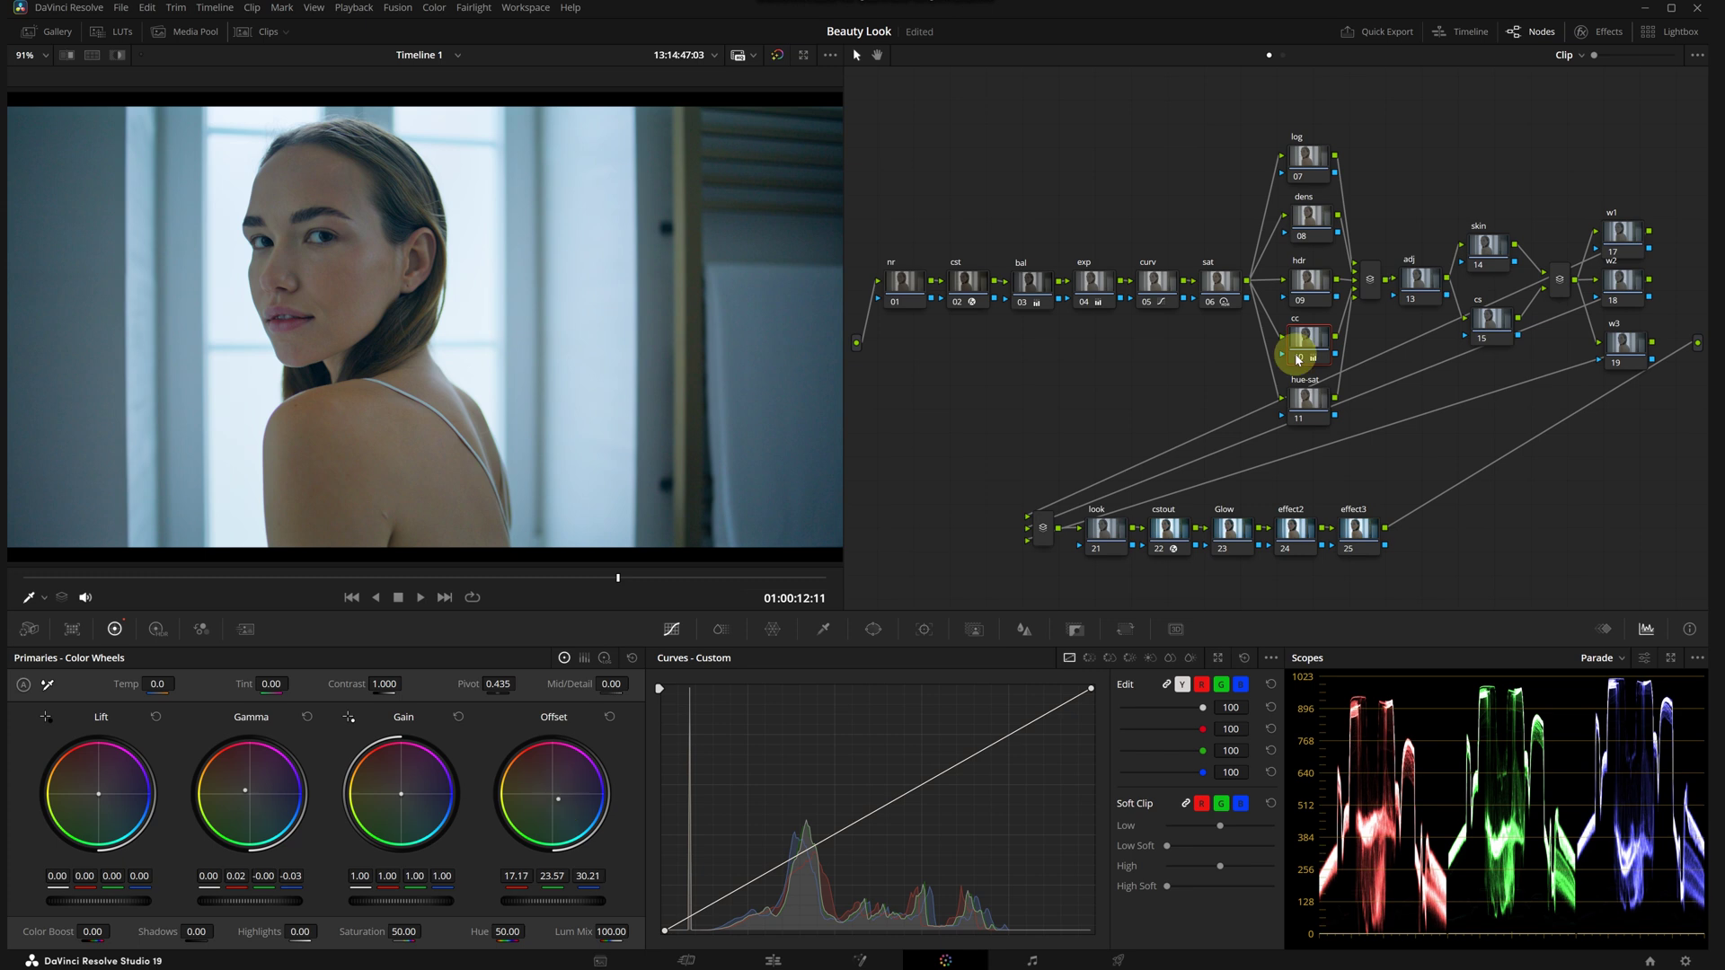
{"action": "left_click", "coordinate": [1297, 359]}
{"action": "left_click", "coordinate": [1298, 359]}
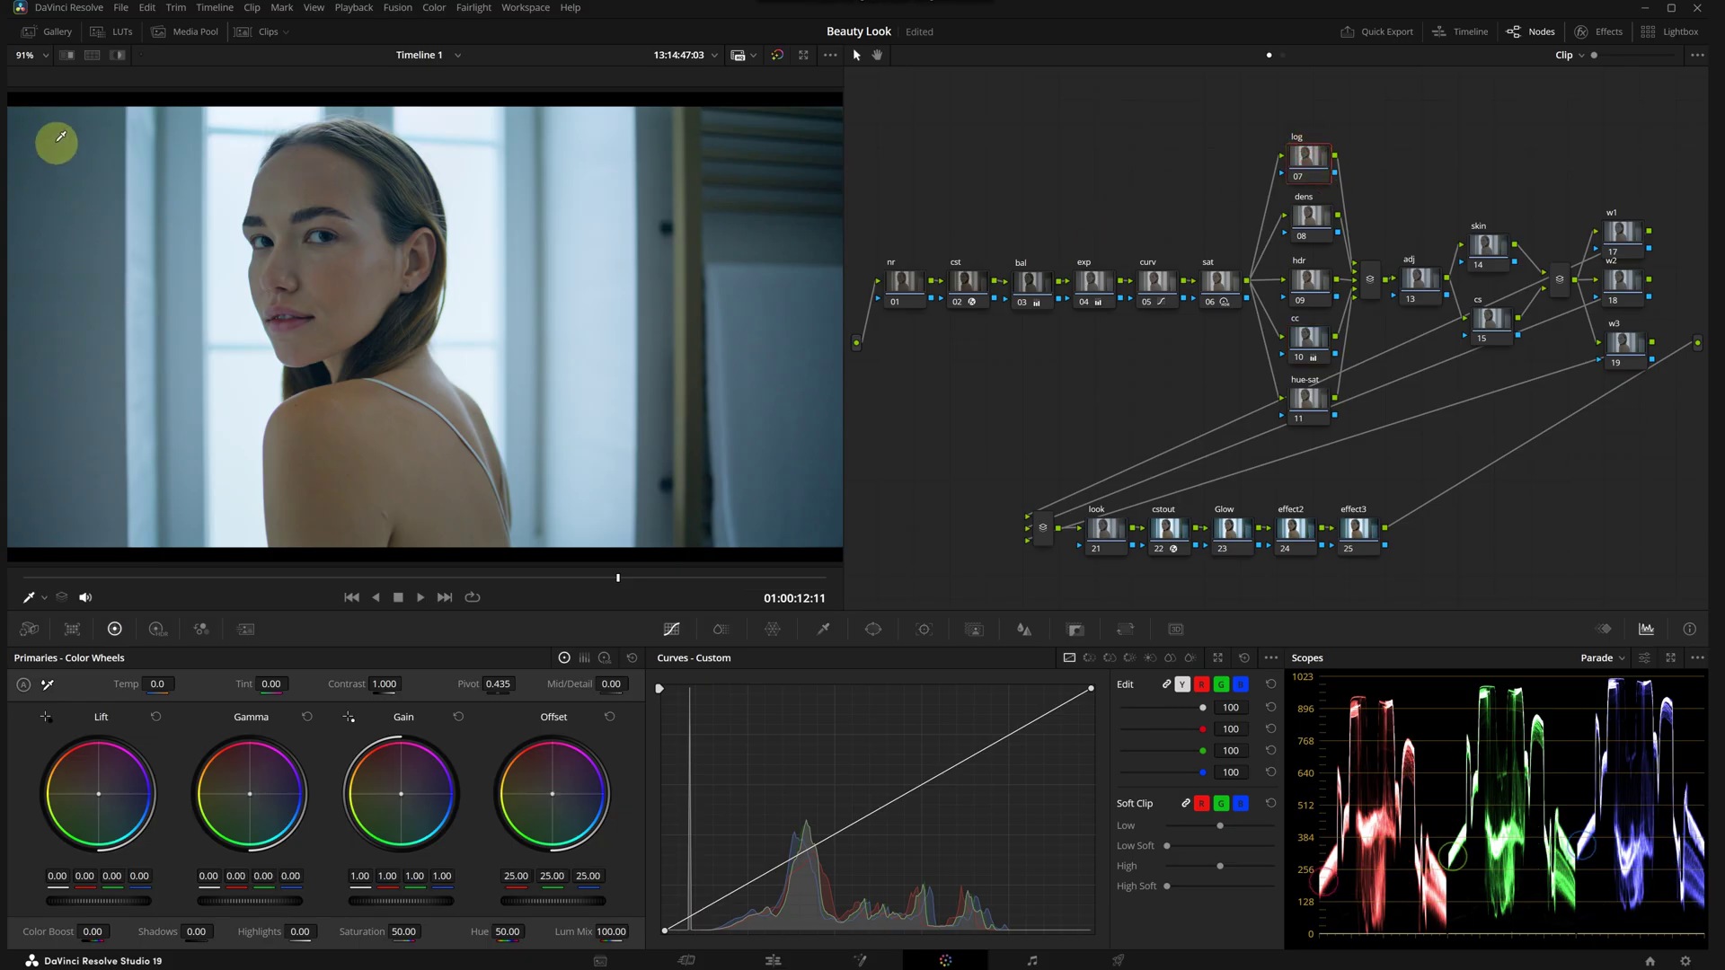
Step: On the log node, set the log wheels' shadow to -0.04, midtone to 0.11, 0.07, 0.04 and highlights to 0.03, -0.01, -0.04
{"action": "left_click", "coordinate": [605, 659]}
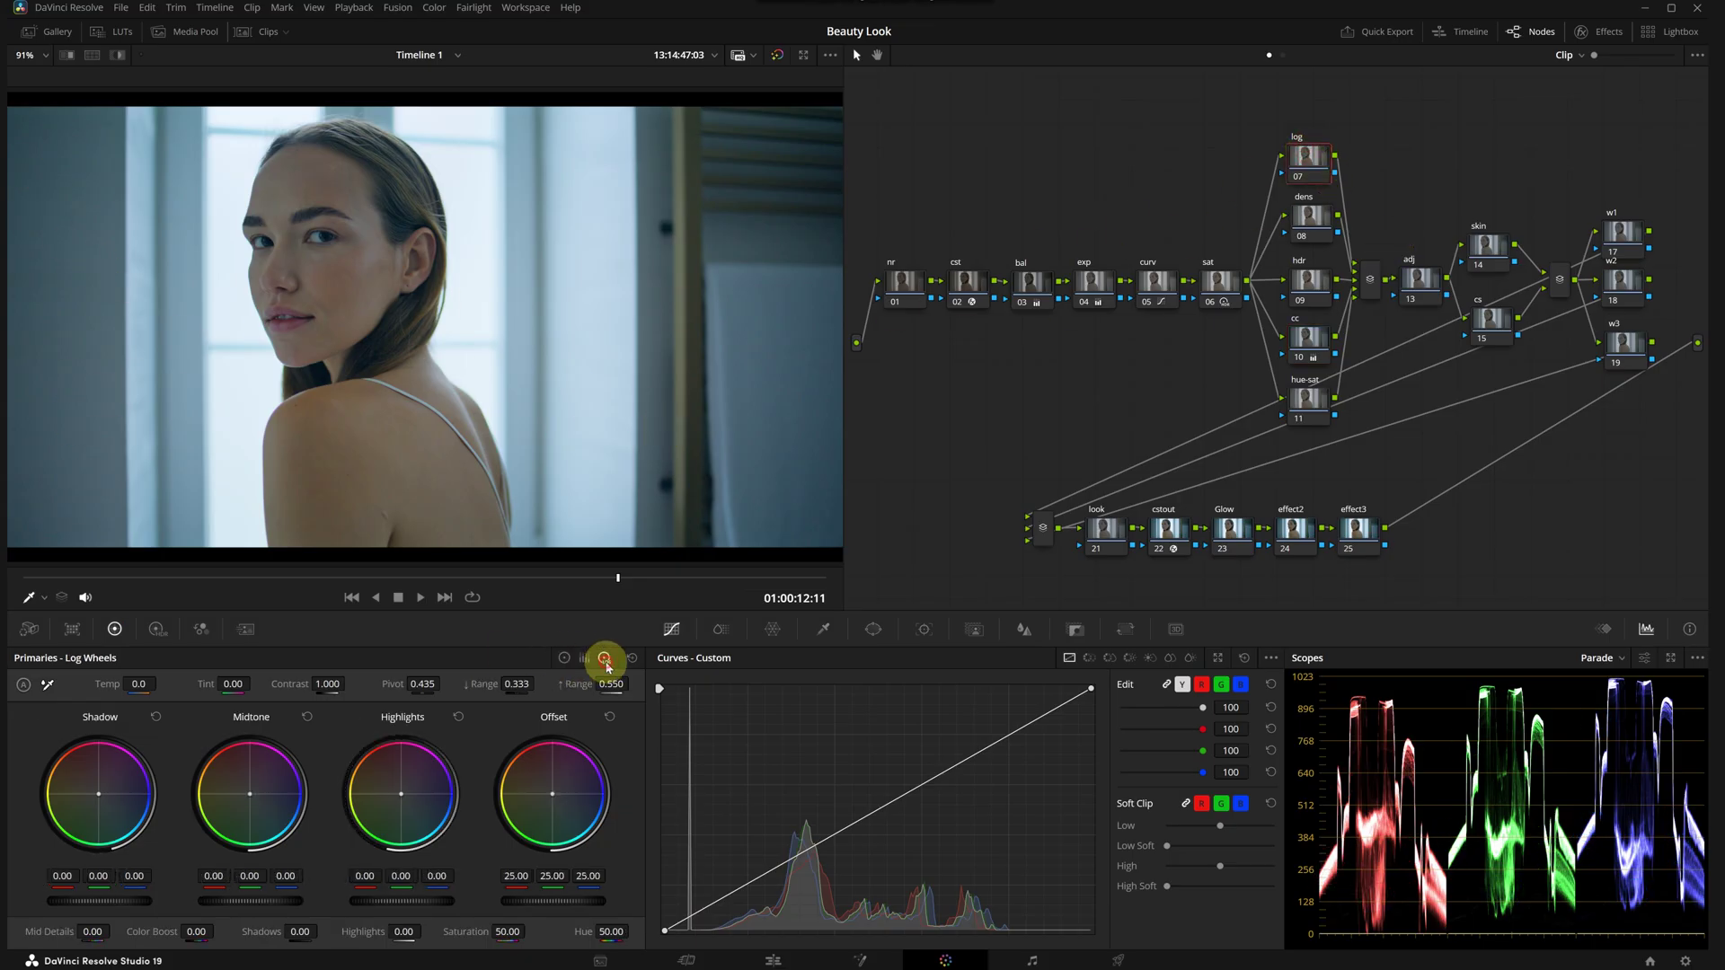
{"action": "left_click_drag", "start_coordinate": [243, 797], "coordinate": [208, 723]}
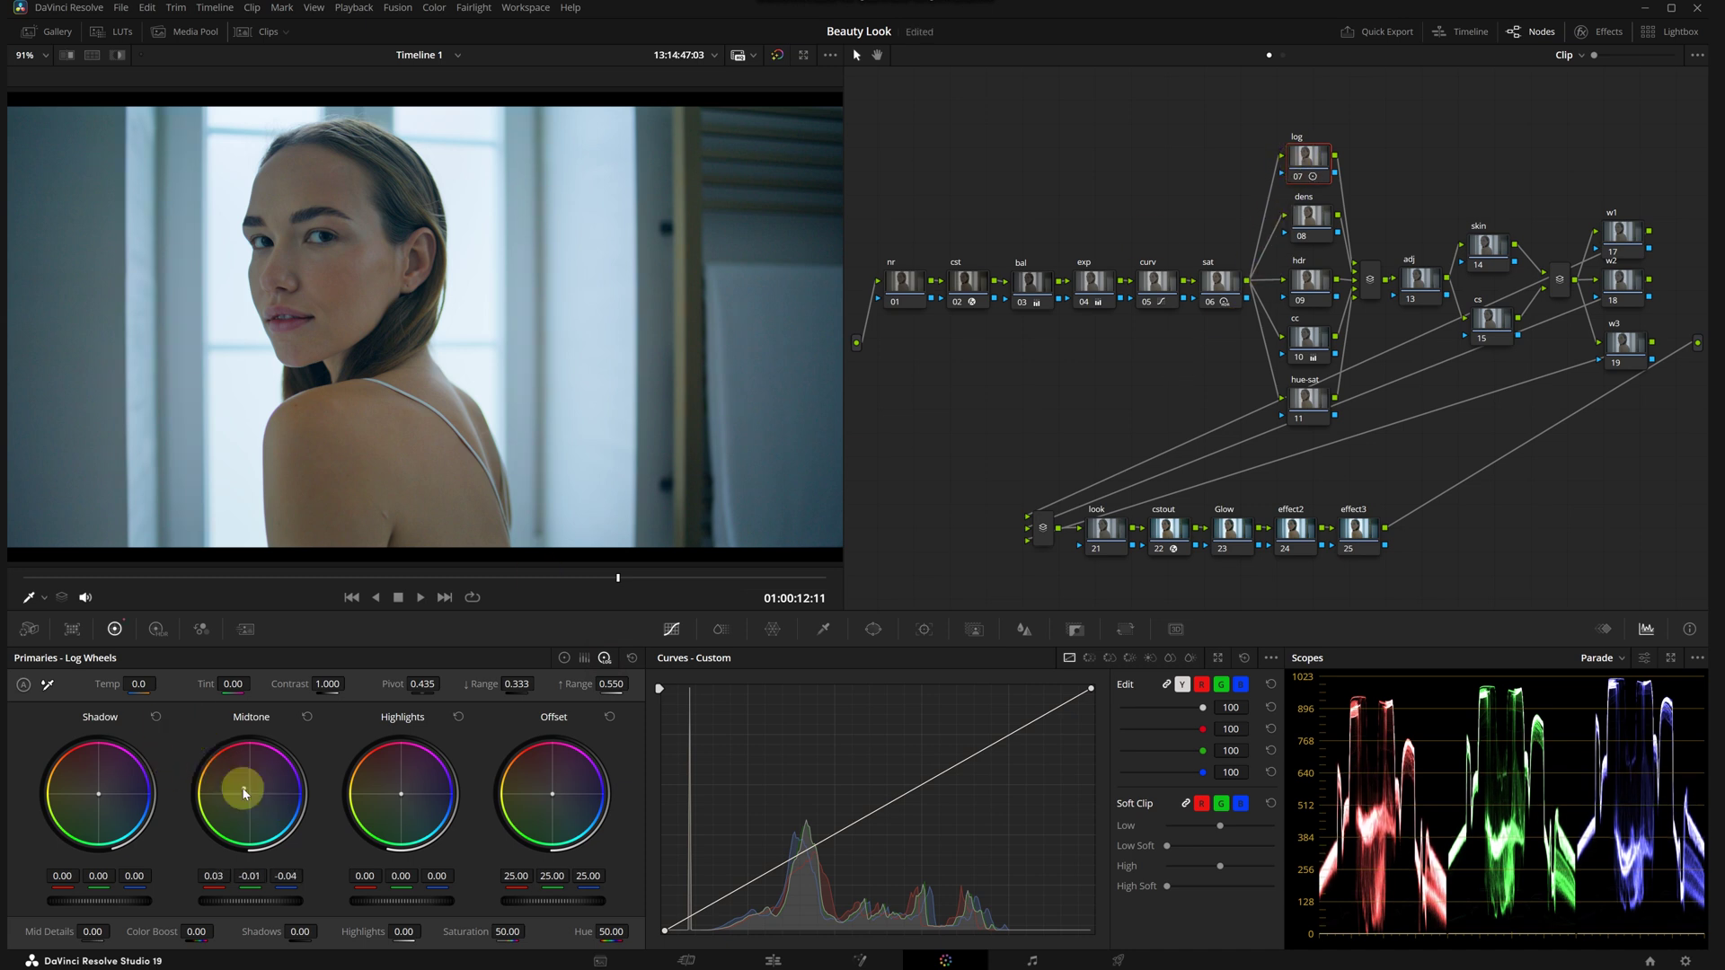
{"action": "mouse_move", "coordinate": [385, 790]}
{"action": "left_mouse_down"}
{"action": "mouse_move", "coordinate": [359, 790]}
{"action": "mouse_move", "coordinate": [380, 770]}
{"action": "mouse_move", "coordinate": [391, 782]}
{"action": "left_mouse_up"}
{"action": "mouse_move", "coordinate": [102, 794]}
{"action": "left_mouse_down"}
{"action": "mouse_move", "coordinate": [78, 802]}
{"action": "mouse_move", "coordinate": [98, 799]}
{"action": "left_mouse_up"}
{"action": "left_click_drag", "start_coordinate": [91, 907], "coordinate": [34, 908]}
{"action": "left_click_drag", "start_coordinate": [241, 900], "coordinate": [313, 909]}
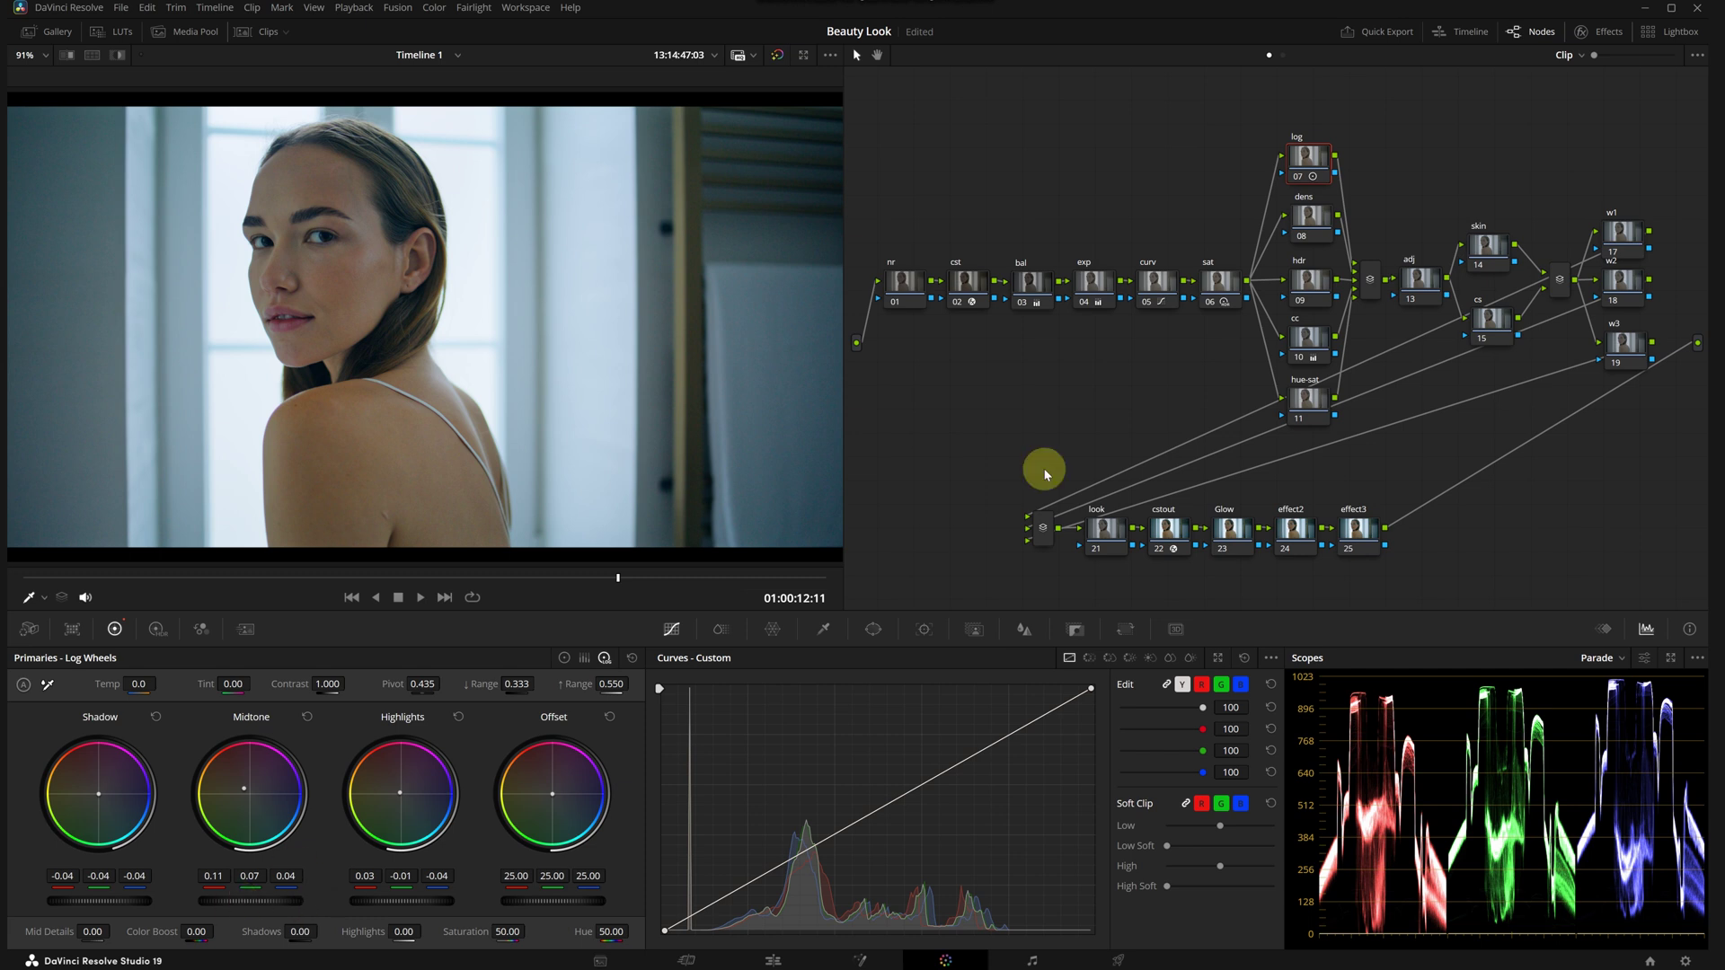
Step: Compare the image with the log node disabled and enabled, and scrub through the clip
{"action": "key", "text": "ctrl+d"}
{"action": "key", "text": "ctrl+d"}
{"action": "key", "text": "ctrl+d"}
{"action": "key", "text": "ctrl+d"}
{"action": "left_click_drag", "start_coordinate": [304, 568], "coordinate": [620, 576]}
Step: Warm the cc node's midtones and compare the image with the node disabled
{"action": "left_click", "coordinate": [1274, 330]}
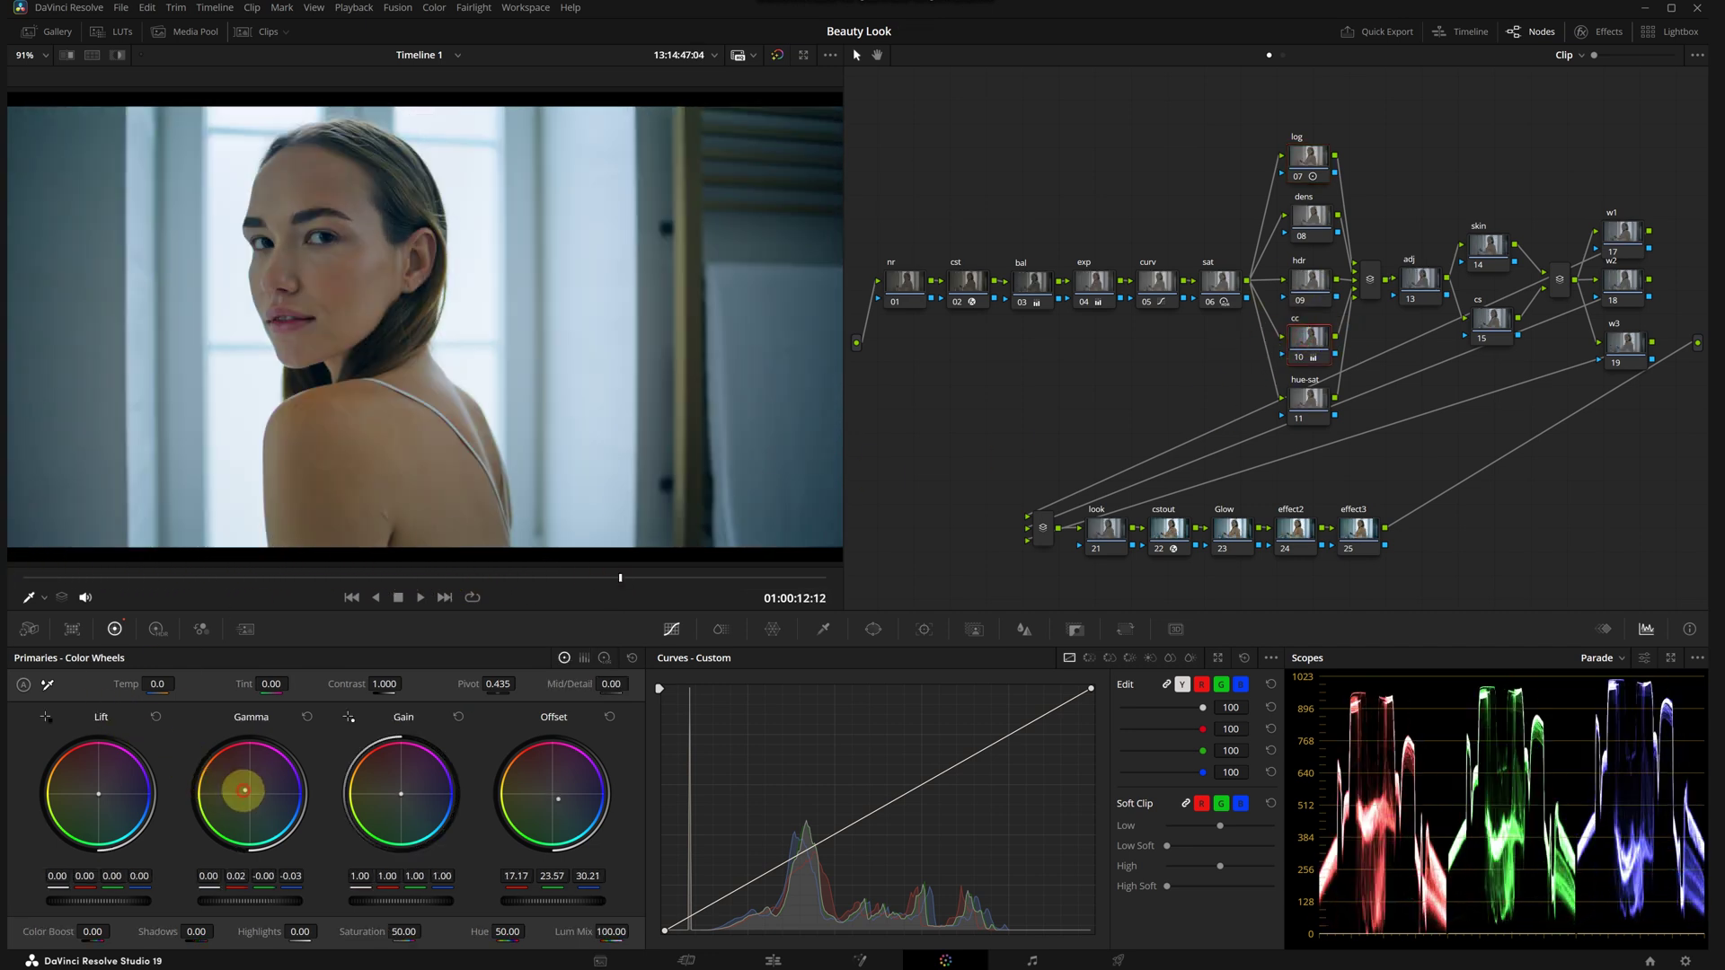
{"action": "left_click_drag", "start_coordinate": [254, 793], "coordinate": [231, 785]}
{"action": "key", "text": "ctrl+d"}
{"action": "key", "text": "ctrl+d"}
{"action": "key", "text": "ctrl+d"}
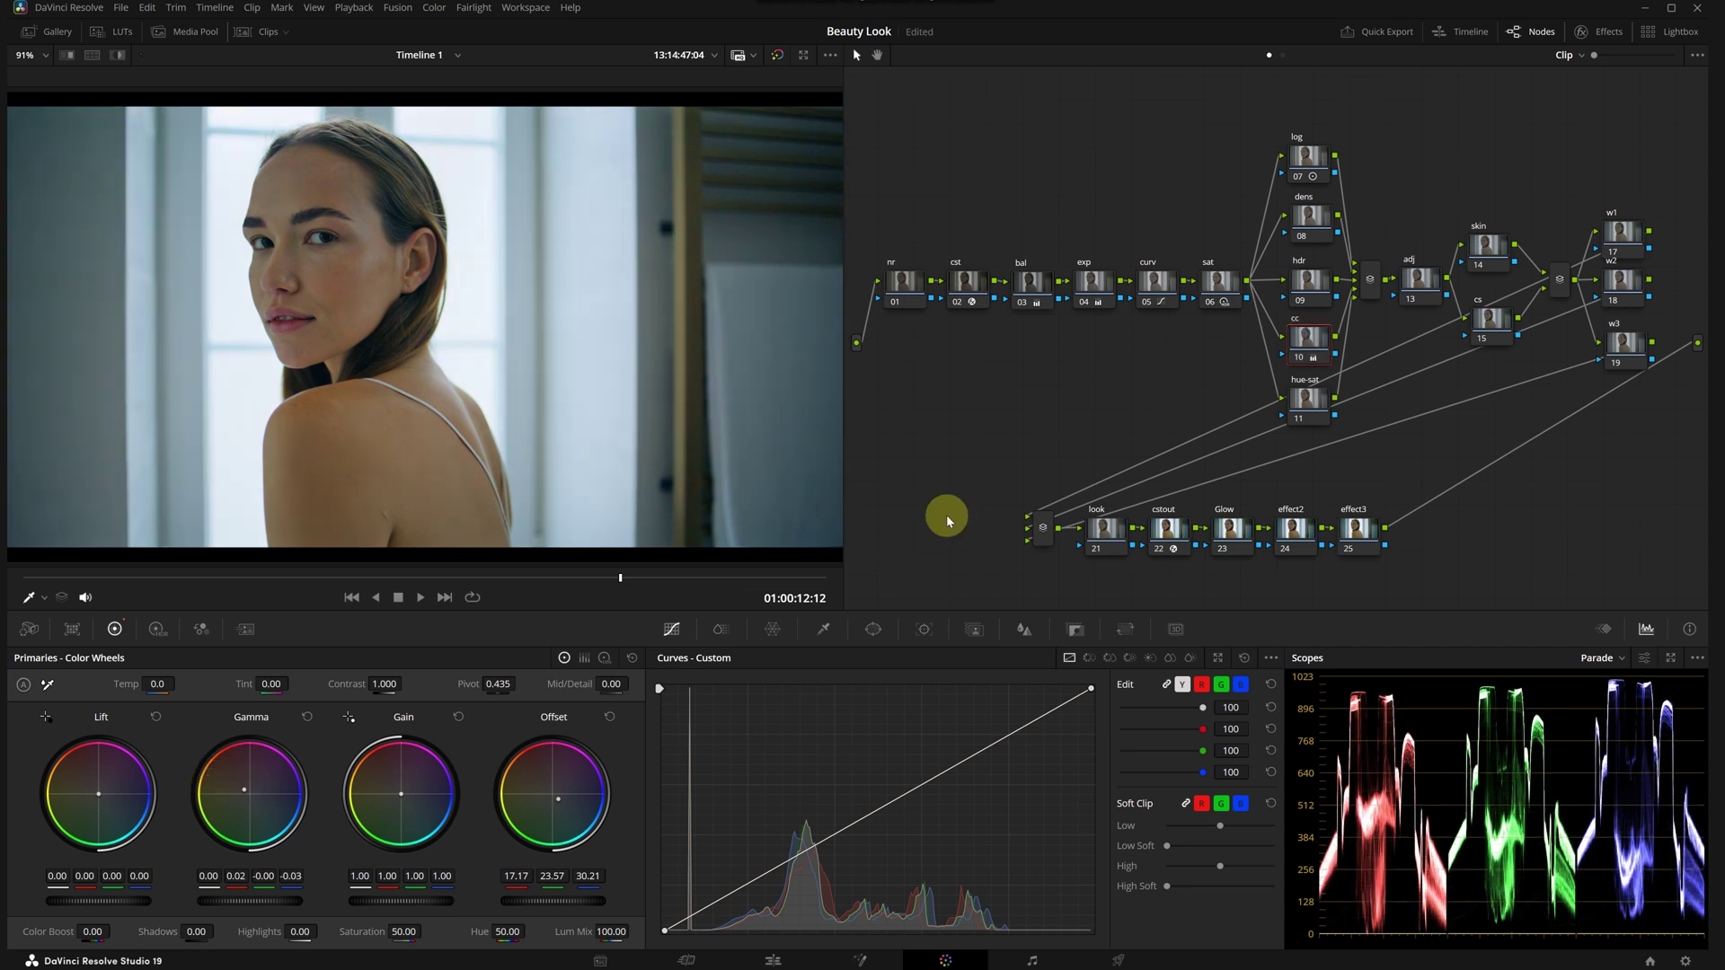
{"action": "key", "text": "ctrl+d"}
Step: Compare the image with the log and cc nodes disabled together
{"action": "left_click", "coordinate": [1306, 159]}
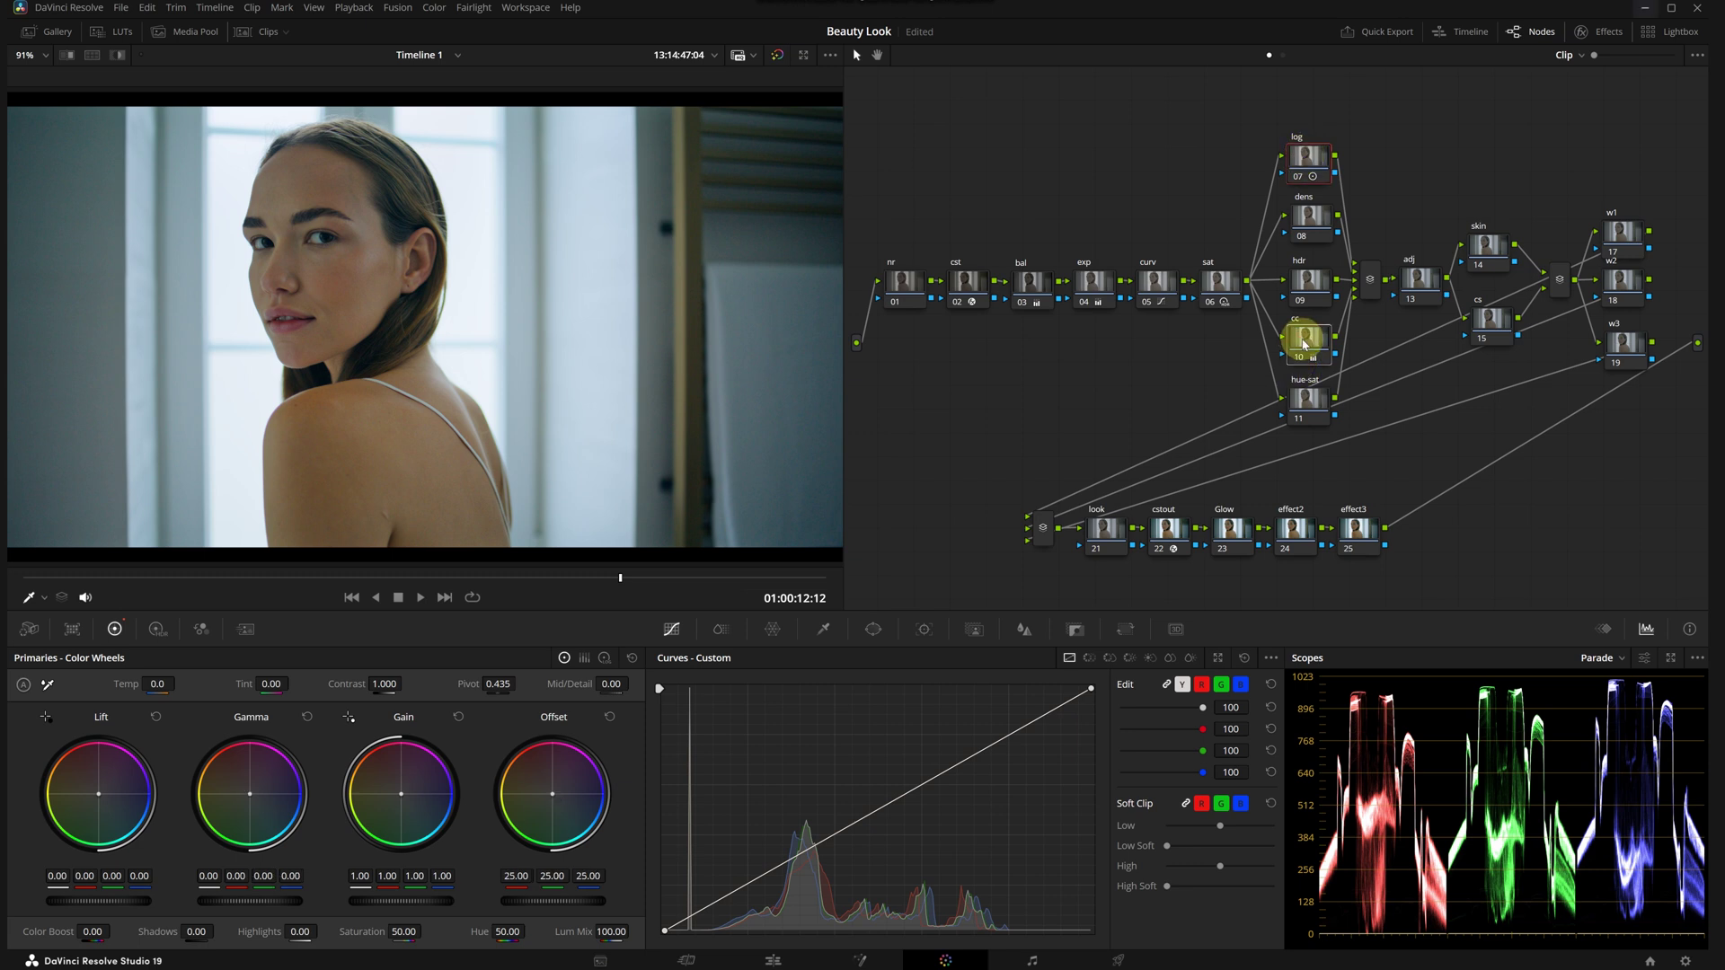
{"action": "key", "text": "ctrl+d"}
{"action": "key", "text": "ctrl+d"}
{"action": "key", "text": "ctrl+d"}
{"action": "key", "text": "ctrl+d"}
{"action": "key", "text": "ctrl+d"}
{"action": "key", "text": "ctrl+d"}
{"action": "key", "text": "ctrl+d"}
{"action": "key", "text": "ctrl+d"}
{"action": "key", "text": "ctrl+d"}
{"action": "key", "text": "ctrl+d"}
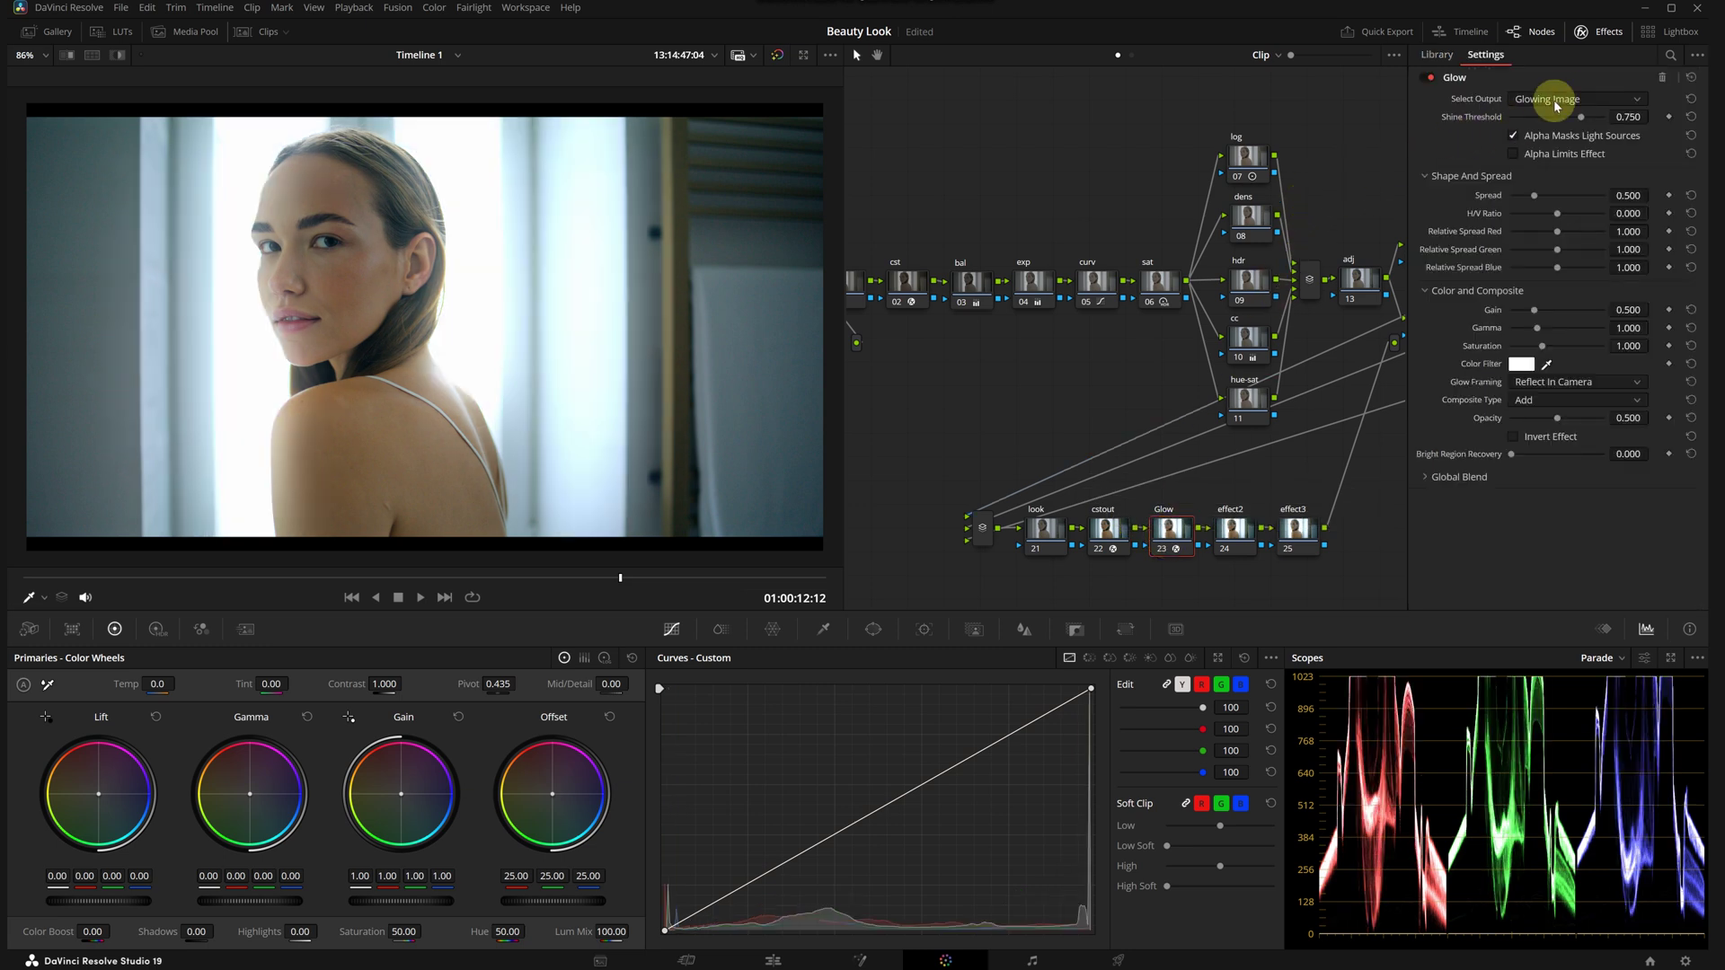
Step: Set the glow's shine threshold to 0.209, spread to 0.589, H/V ratio to -0.297 and composite type to Softlight
{"action": "left_click_drag", "start_coordinate": [1565, 117], "coordinate": [1533, 129]}
{"action": "left_click_drag", "start_coordinate": [1534, 196], "coordinate": [1543, 214]}
{"action": "left_click", "coordinate": [1547, 401]}
{"action": "left_click", "coordinate": [1541, 539]}
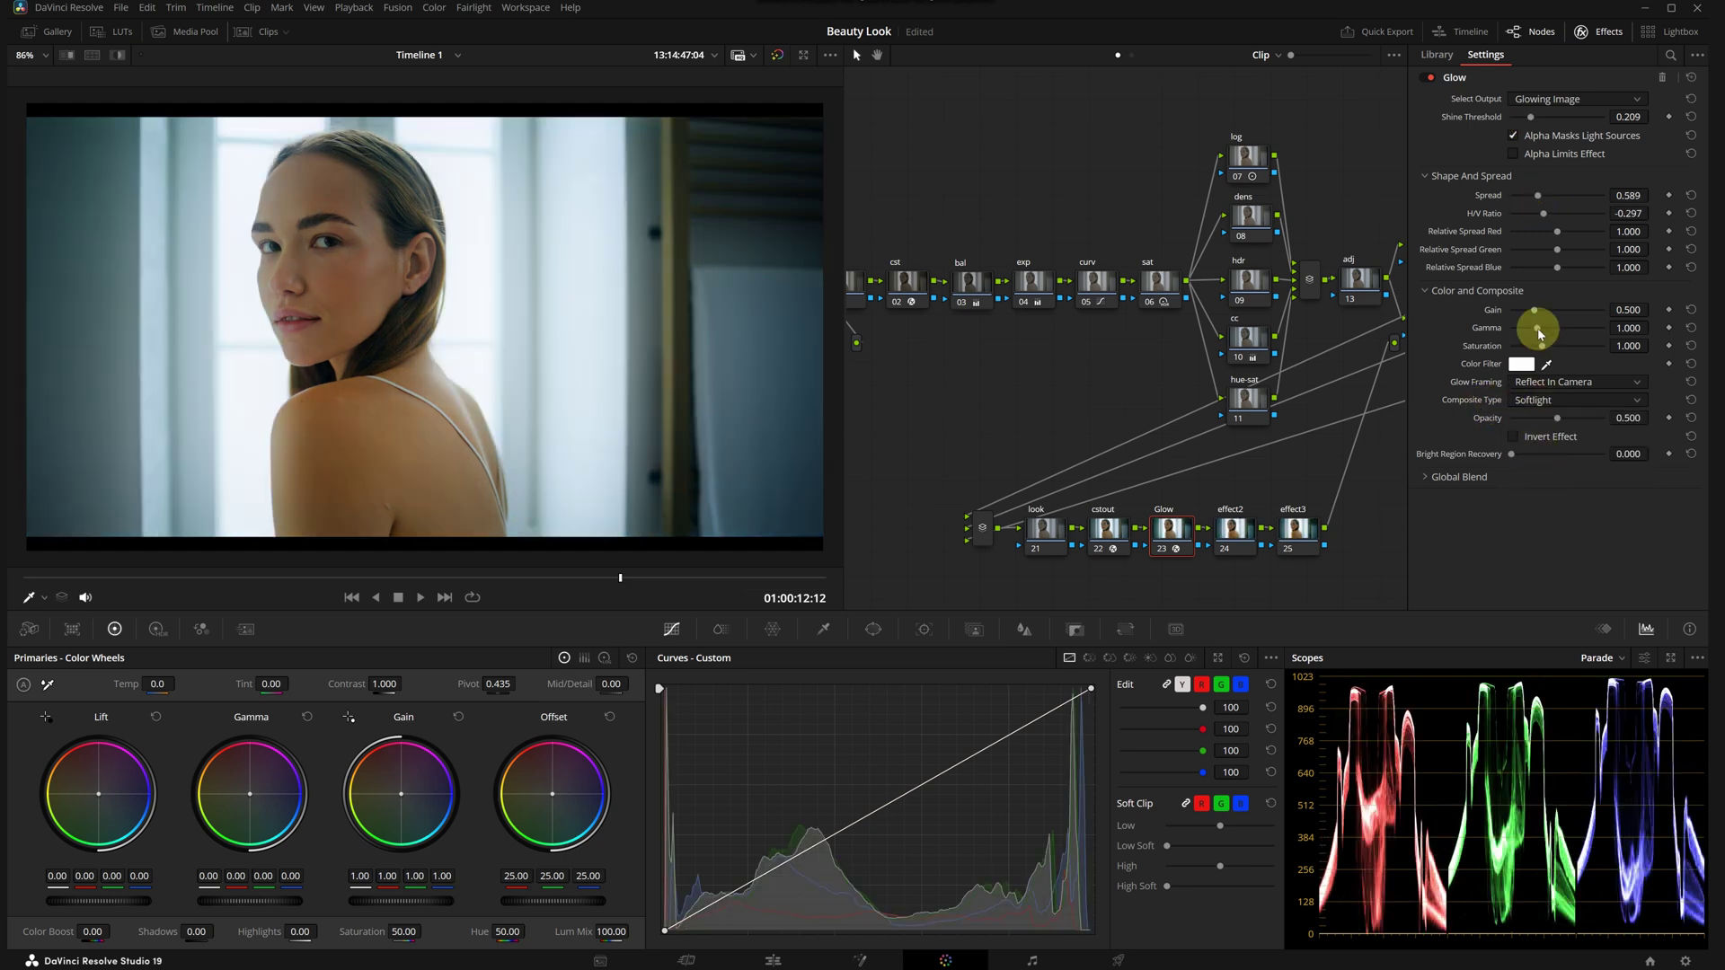
Step: Set the glow's saturation to 0.370, gamma to 1.330, gain to 0.649 and global blend to 0.287
{"action": "left_click_drag", "start_coordinate": [1617, 345], "coordinate": [1053, 348]}
{"action": "left_click_drag", "start_coordinate": [1159, 359], "coordinate": [1183, 357]}
{"action": "left_click_drag", "start_coordinate": [1626, 327], "coordinate": [829, 503]}
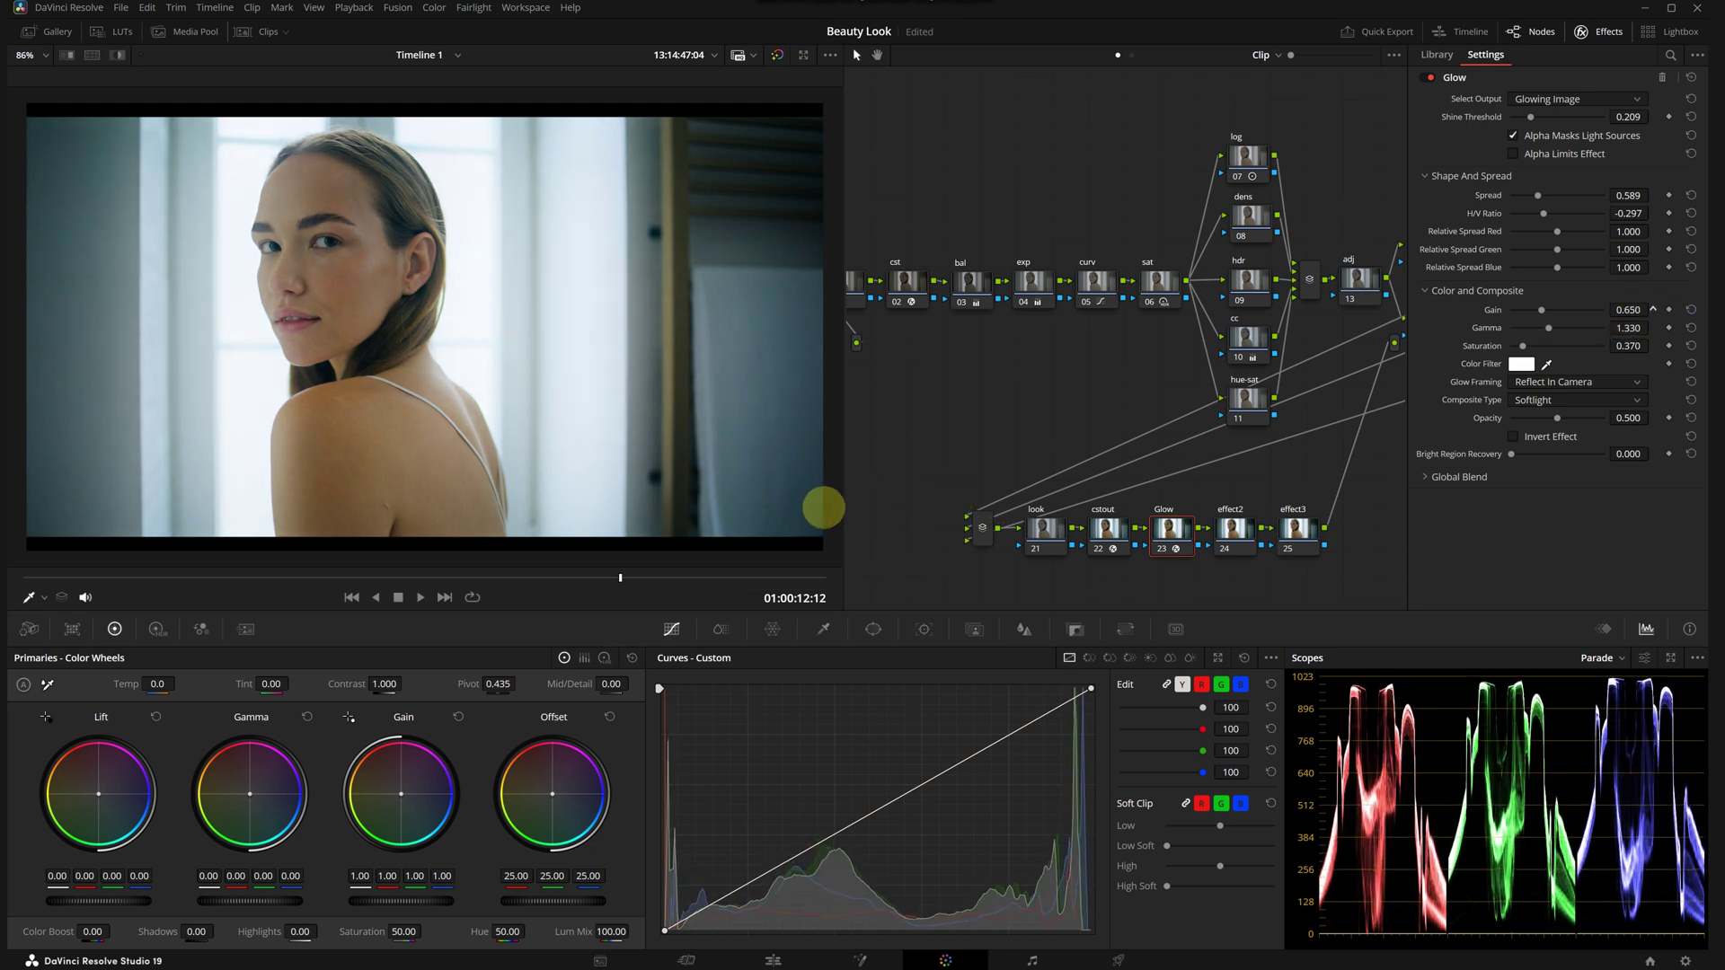
{"action": "left_click", "coordinate": [1470, 479]}
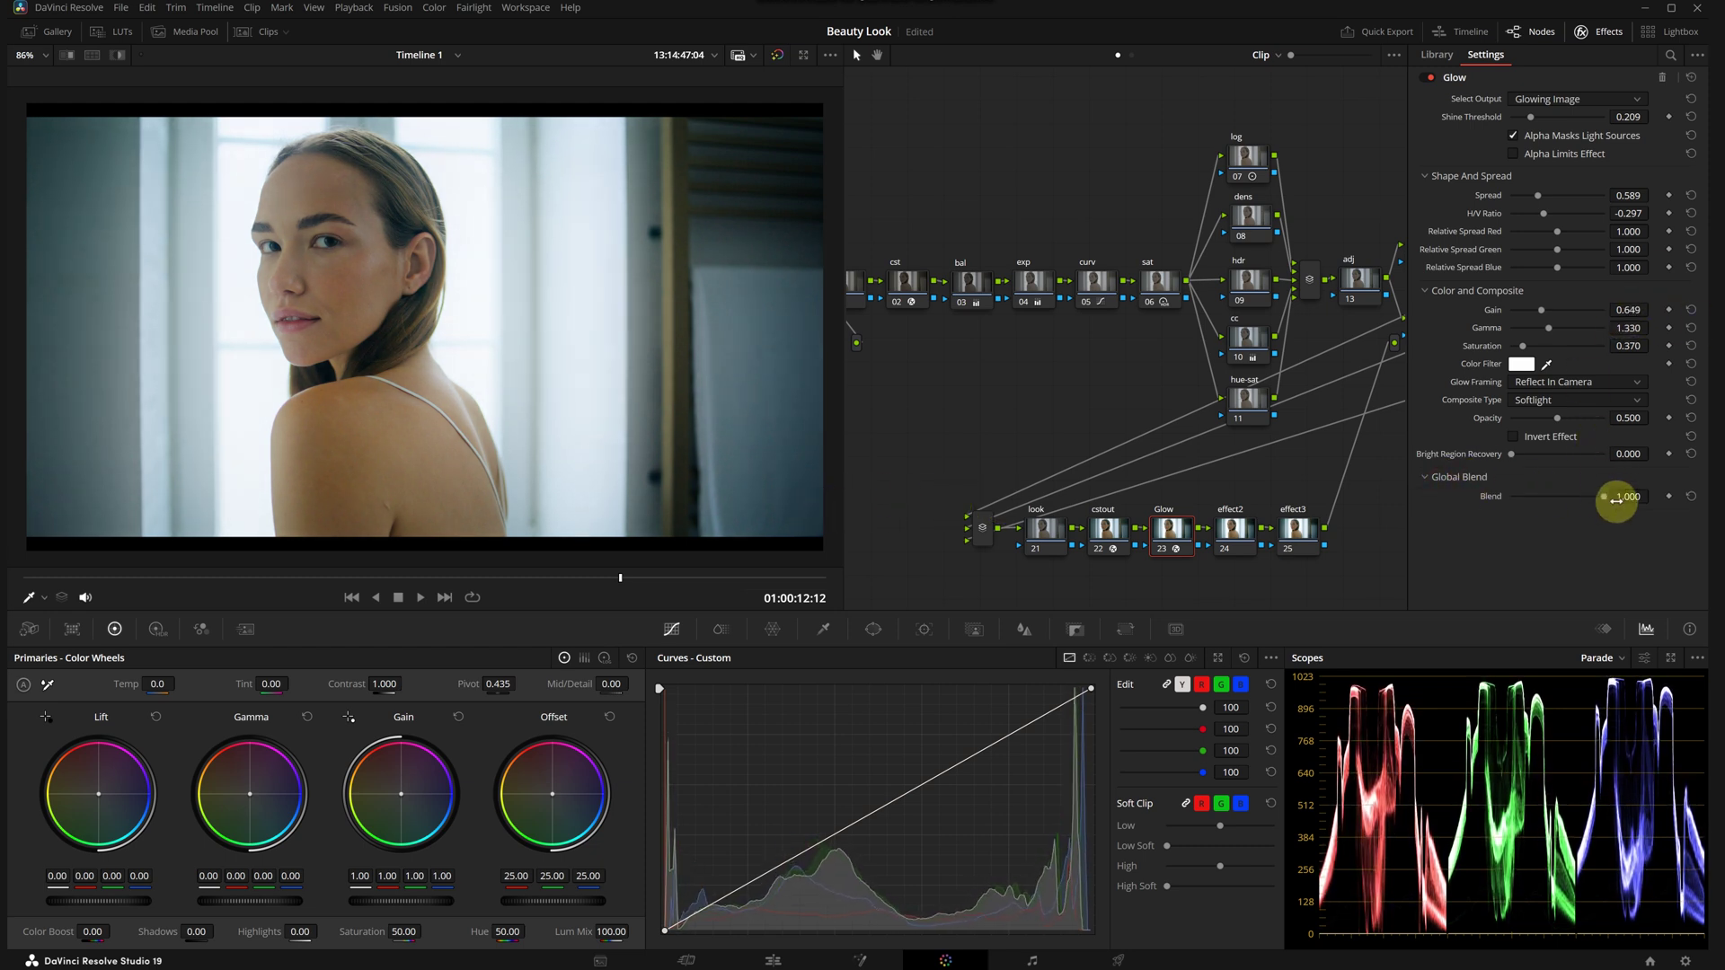
{"action": "left_click_drag", "start_coordinate": [1602, 500], "coordinate": [1536, 499]}
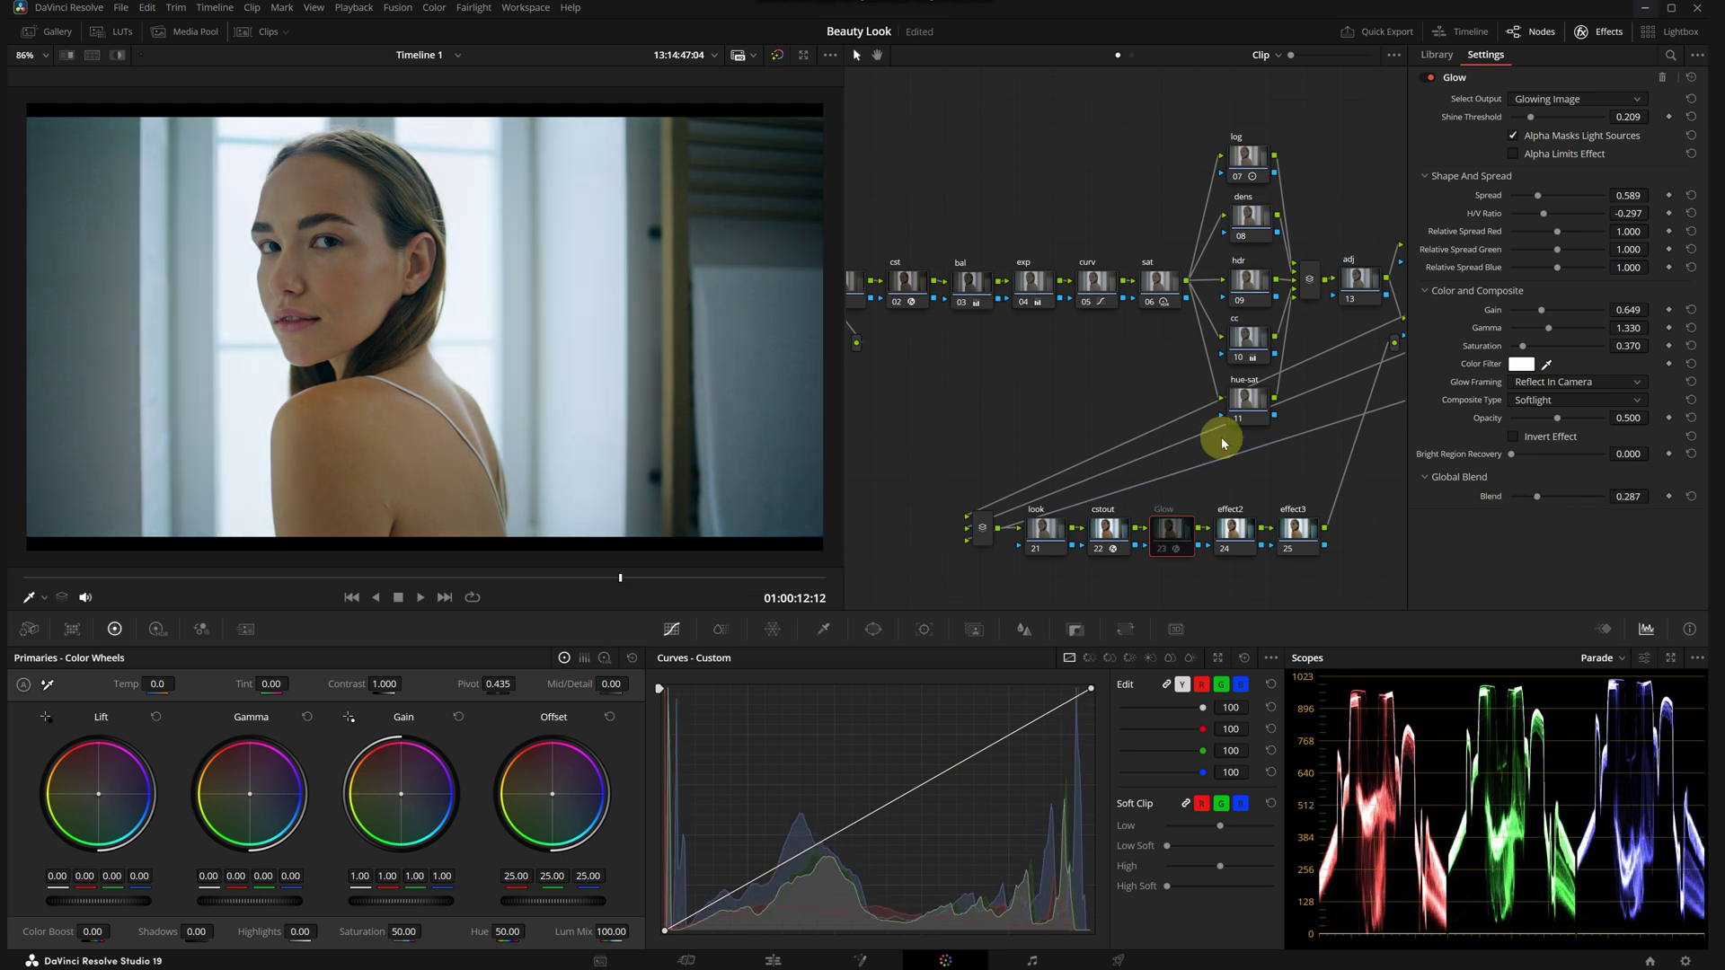
Step: Compare the image with the Glow node disabled and scrub through the clip to check the effect
{"action": "key", "text": "ctrl+d"}
{"action": "key", "text": "ctrl+d"}
{"action": "key", "text": "ctrl+d"}
{"action": "key", "text": "ctrl+d"}
{"action": "key", "text": "ctrl+d"}
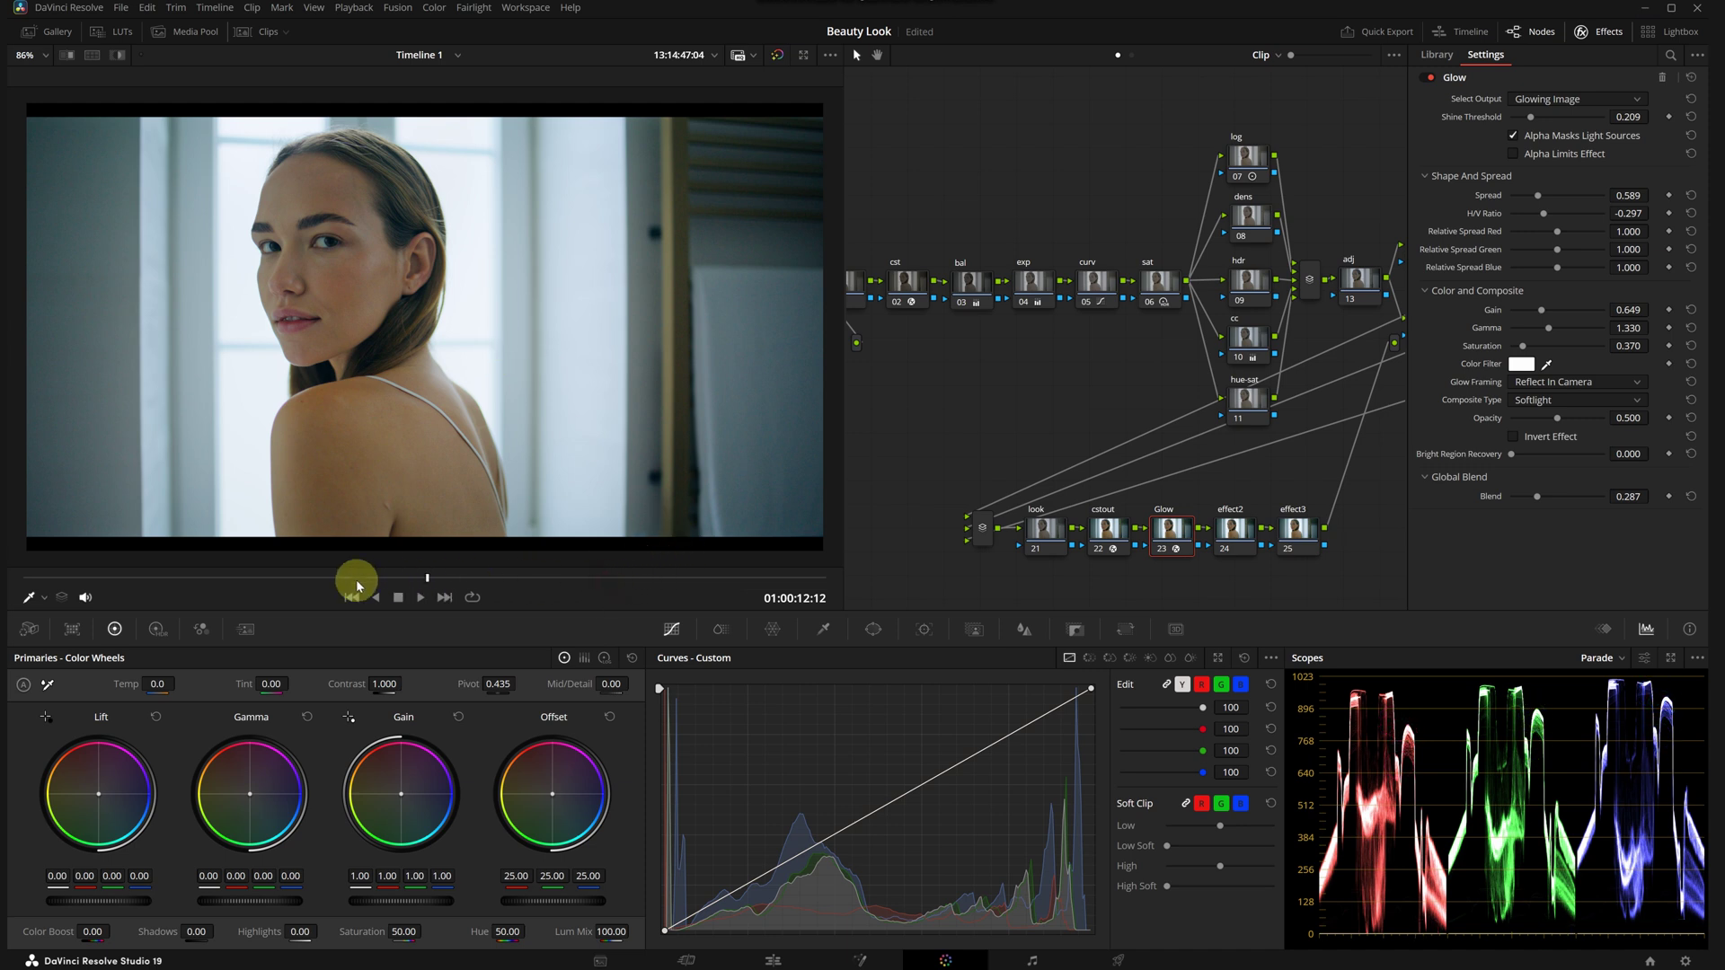
{"action": "left_click", "coordinate": [193, 579]}
{"action": "left_click_drag", "start_coordinate": [171, 581], "coordinate": [365, 577]}
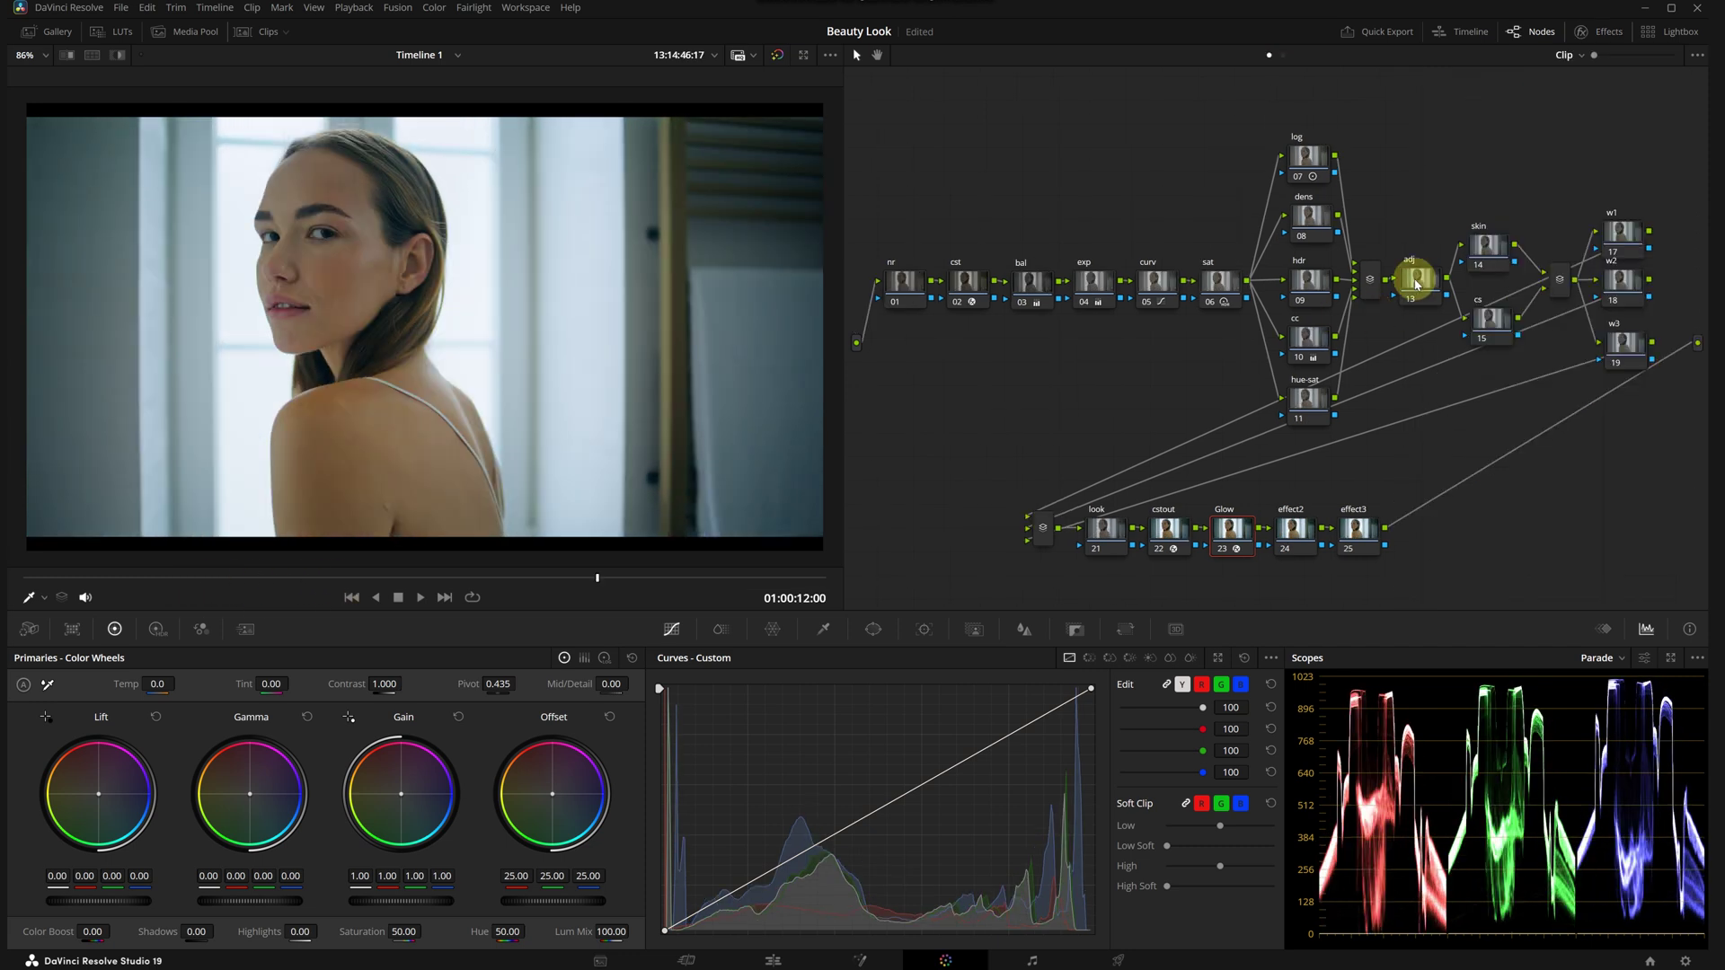
Step: On the adj node, set the midtone detail to -13.00, judging the skin texture up close
{"action": "left_click", "coordinate": [1413, 278]}
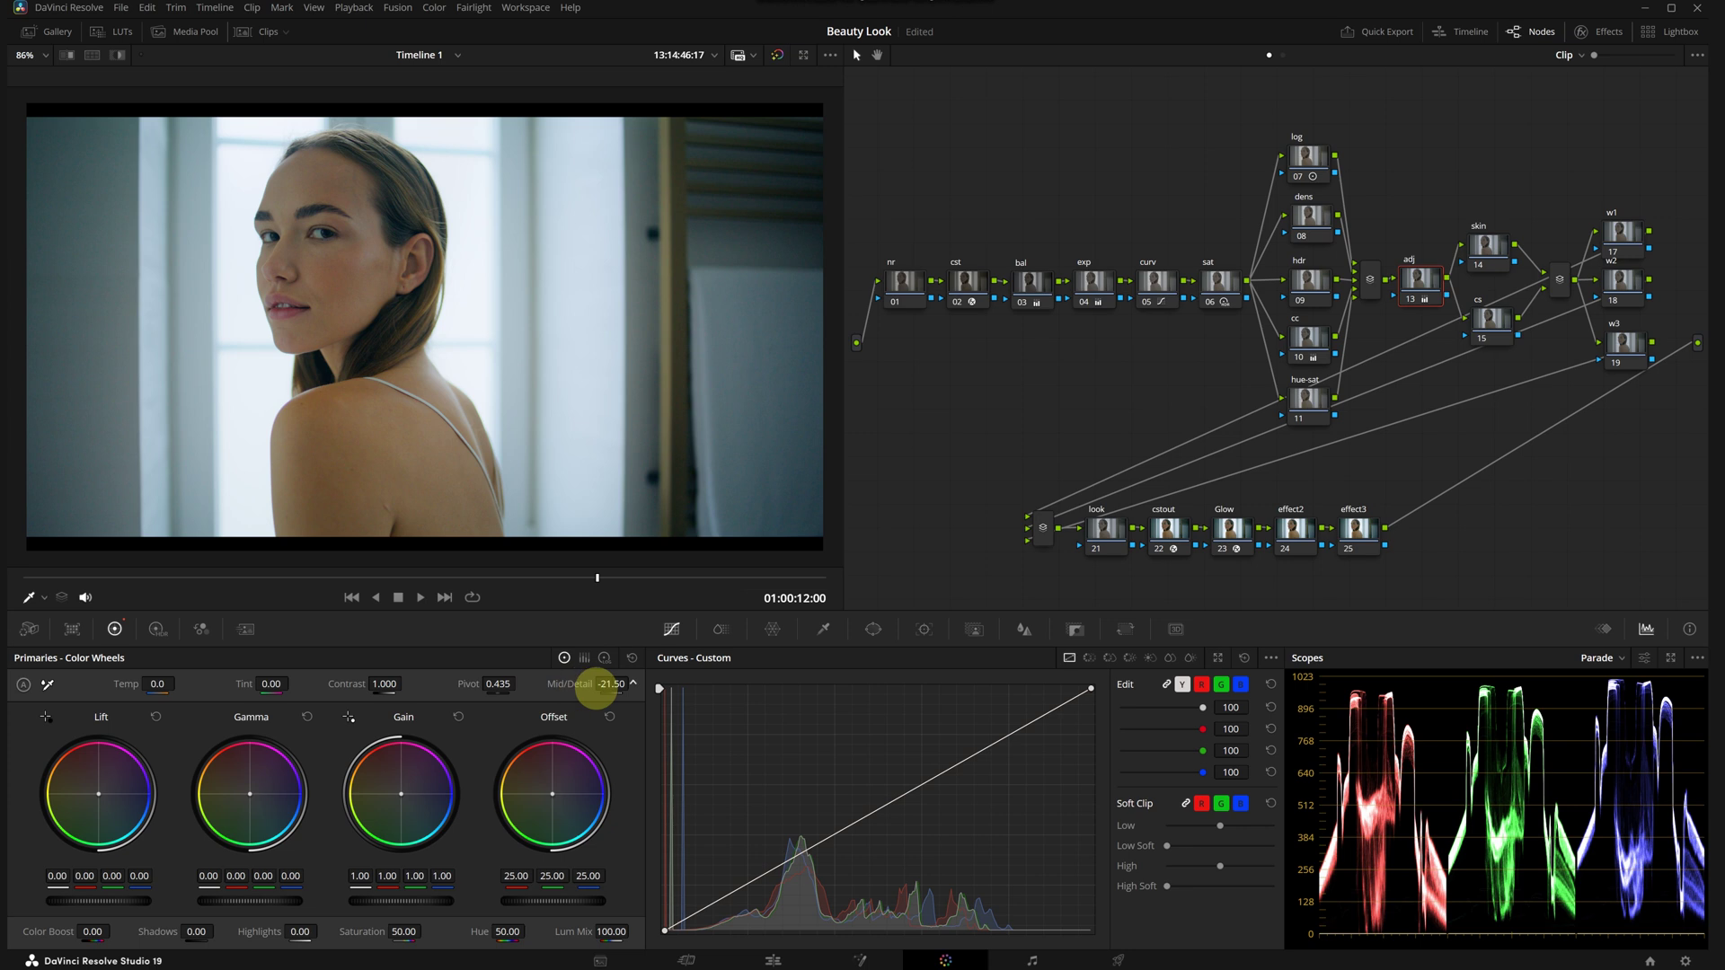
{"action": "left_click_drag", "start_coordinate": [599, 688], "coordinate": [555, 694]}
{"action": "scroll", "coordinate": [287, 366], "scroll_direction": "up", "scroll_amount": 6}
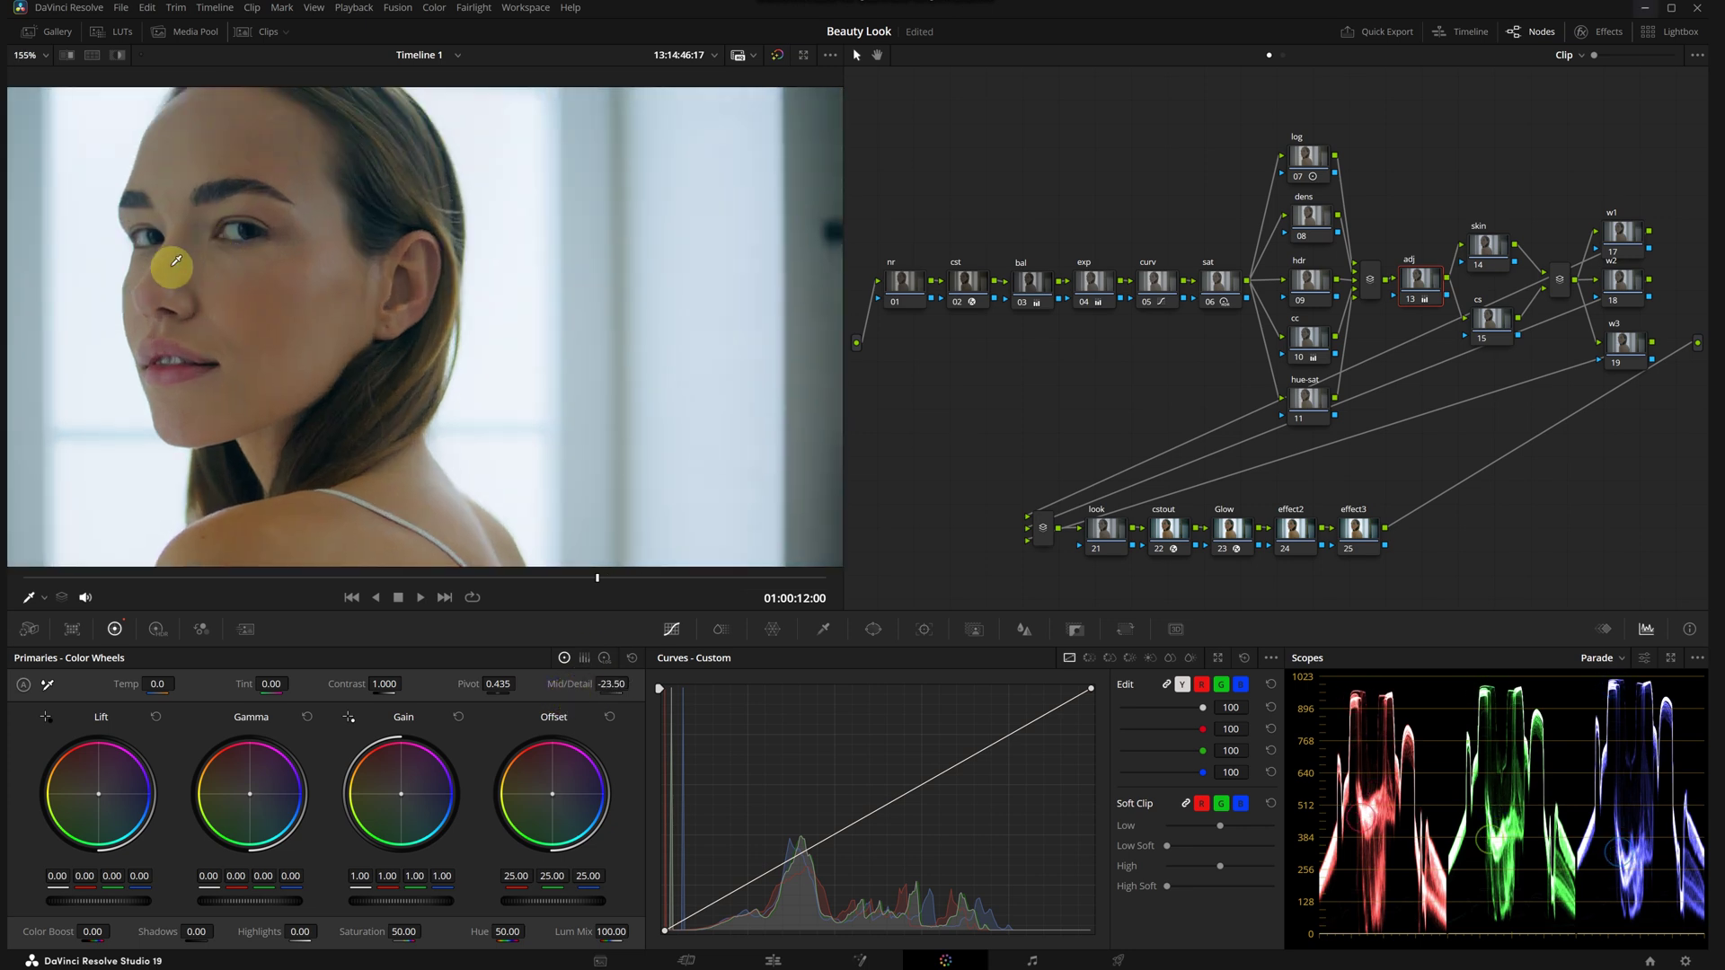
{"action": "left_click_drag", "start_coordinate": [605, 685], "coordinate": [669, 740]}
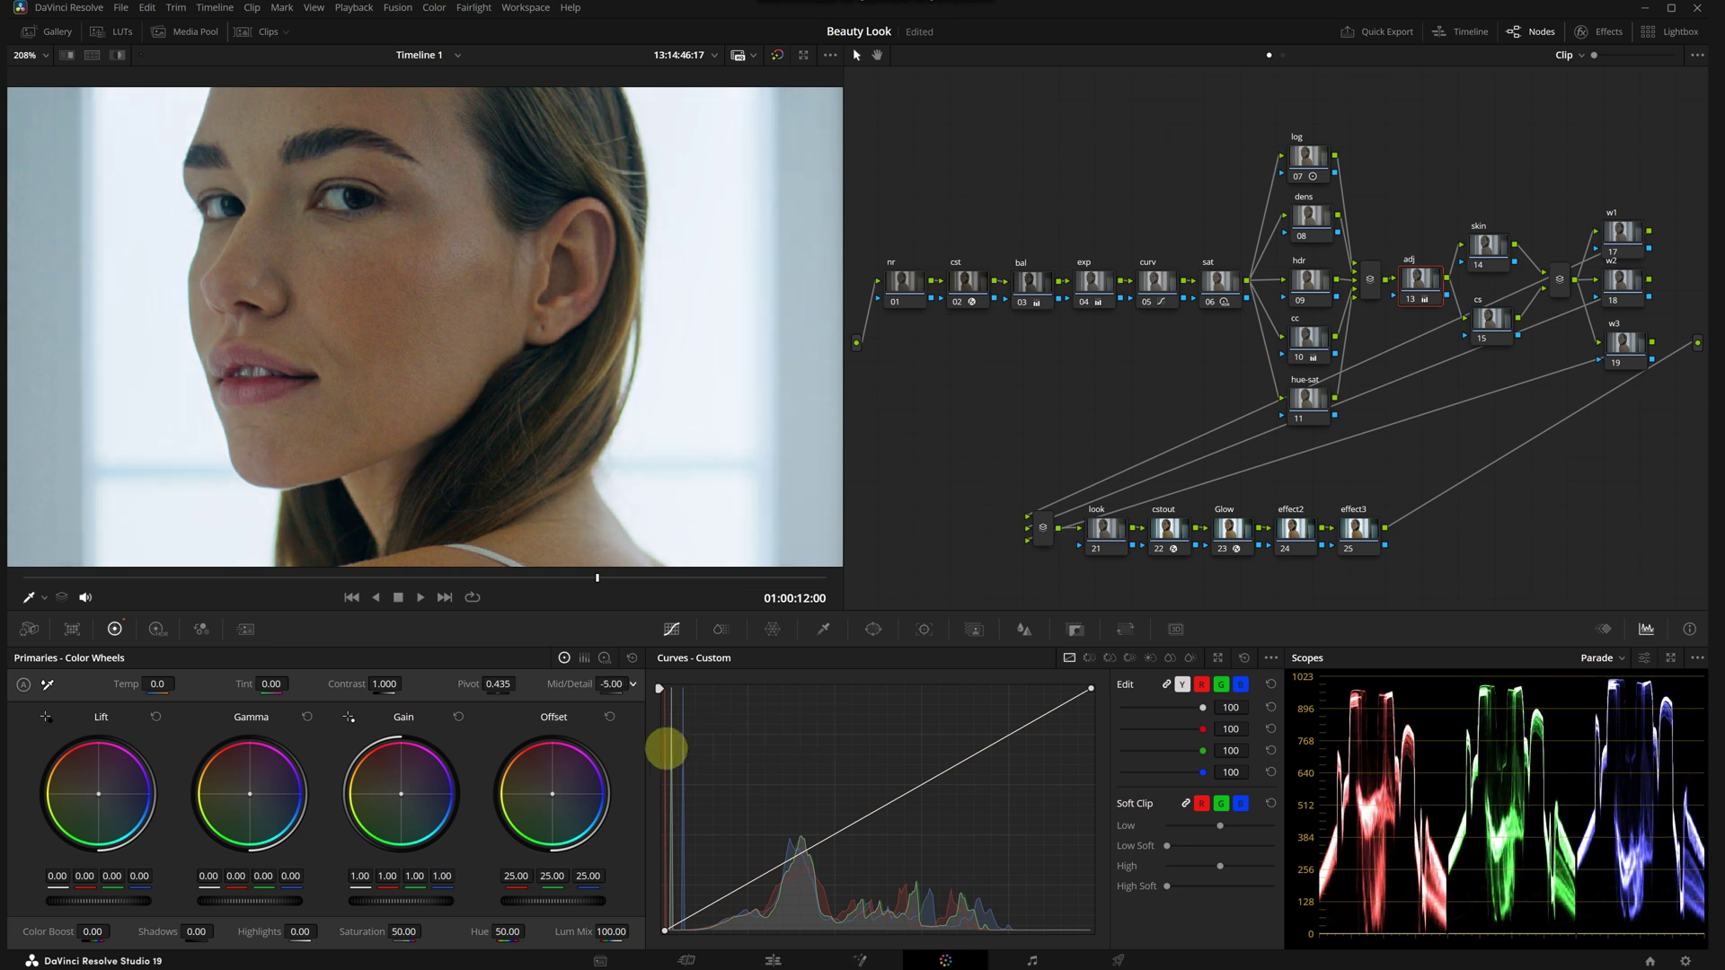
{"action": "left_click_drag", "start_coordinate": [667, 749], "coordinate": [665, 750]}
{"action": "scroll", "coordinate": [355, 350], "scroll_direction": "down", "scroll_amount": 6}
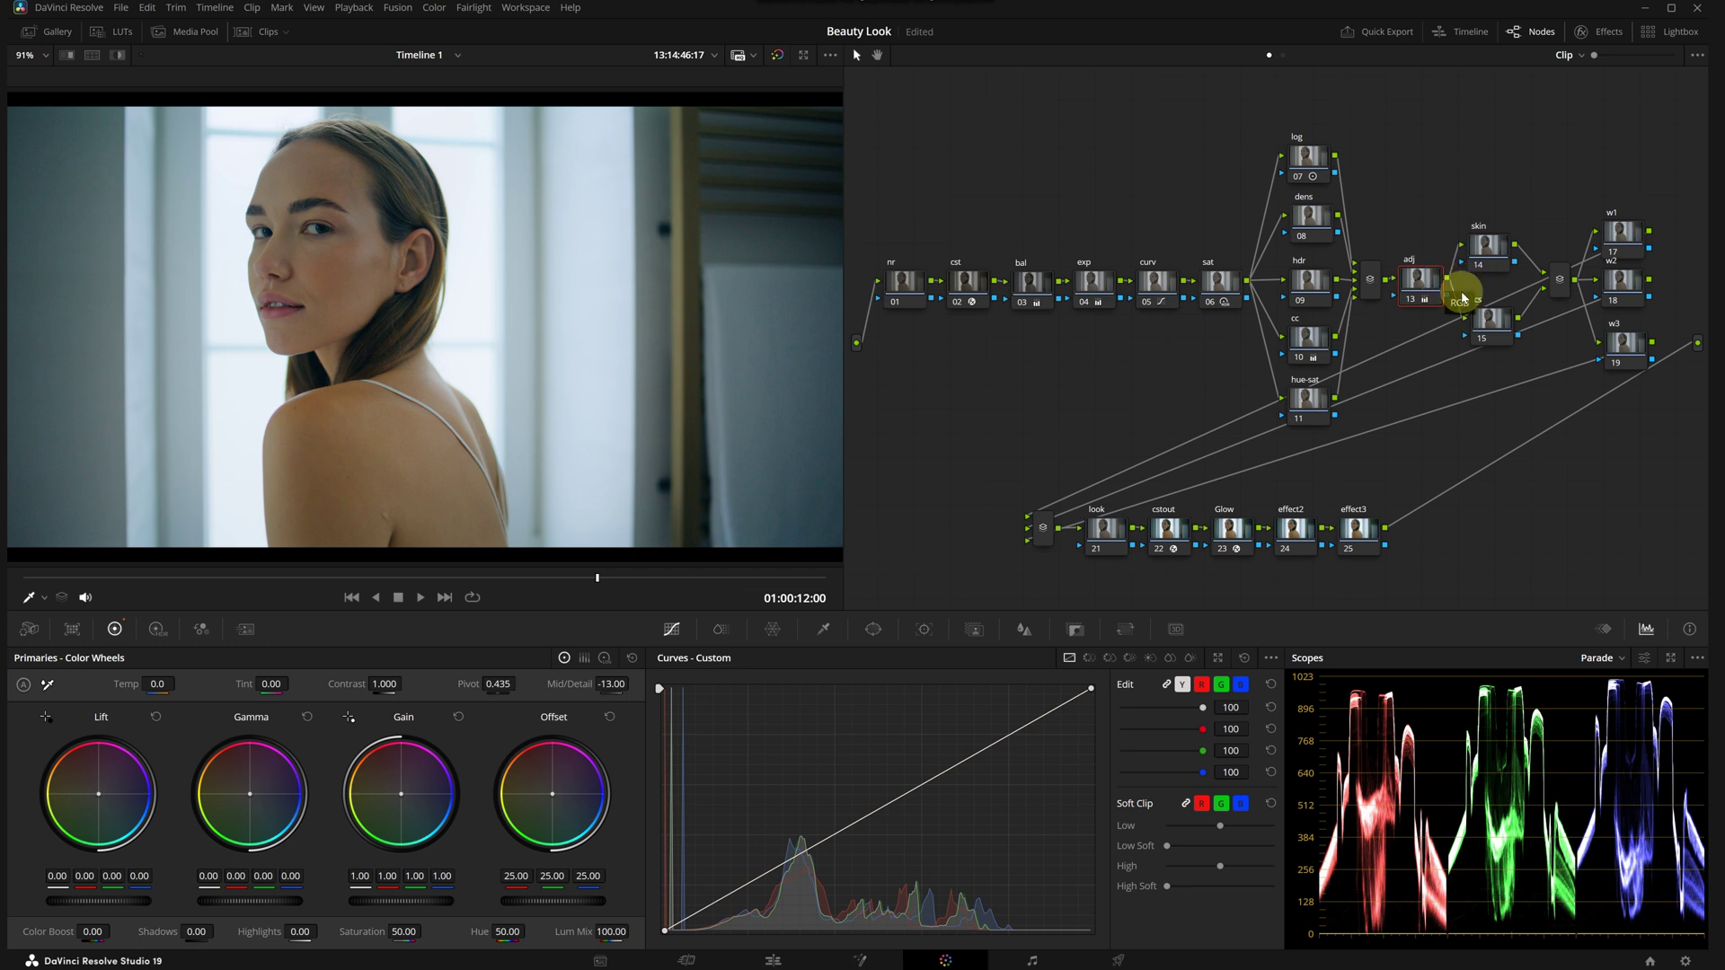
Step: Slightly raise both ends of the dens node's Sat Vs Lum curve, the high-saturation end more, and compare with the node disabled
{"action": "left_click", "coordinate": [1305, 220]}
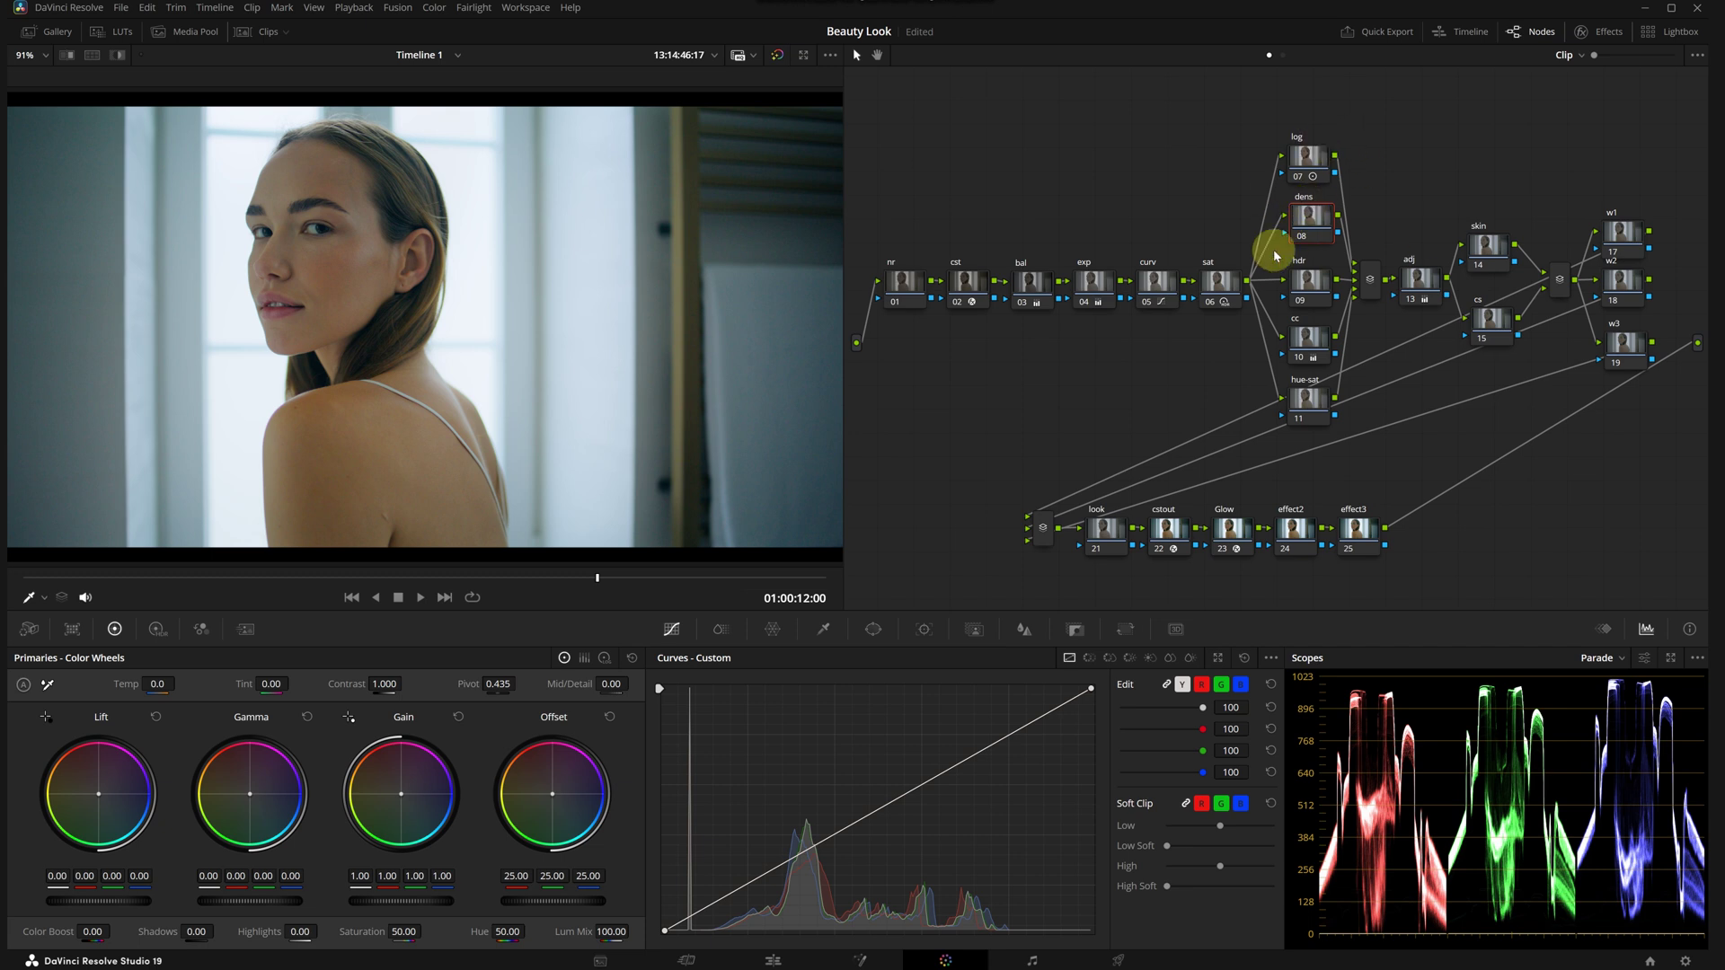
{"action": "left_click", "coordinate": [1189, 663]}
{"action": "mouse_move", "coordinate": [1270, 795]}
{"action": "left_mouse_down"}
{"action": "mouse_move", "coordinate": [1275, 745]}
{"action": "mouse_move", "coordinate": [1290, 863]}
{"action": "mouse_move", "coordinate": [1290, 751]}
{"action": "mouse_move", "coordinate": [1276, 773]}
{"action": "left_mouse_up"}
{"action": "left_click_drag", "start_coordinate": [662, 799], "coordinate": [660, 794]}
{"action": "left_click_drag", "start_coordinate": [1268, 770], "coordinate": [1270, 783]}
{"action": "key", "text": "ctrl+d"}
{"action": "key", "text": "ctrl+d"}
{"action": "key", "text": "ctrl+d"}
{"action": "key", "text": "ctrl+d"}
{"action": "key", "text": "ctrl+d"}
{"action": "key", "text": "ctrl+d"}
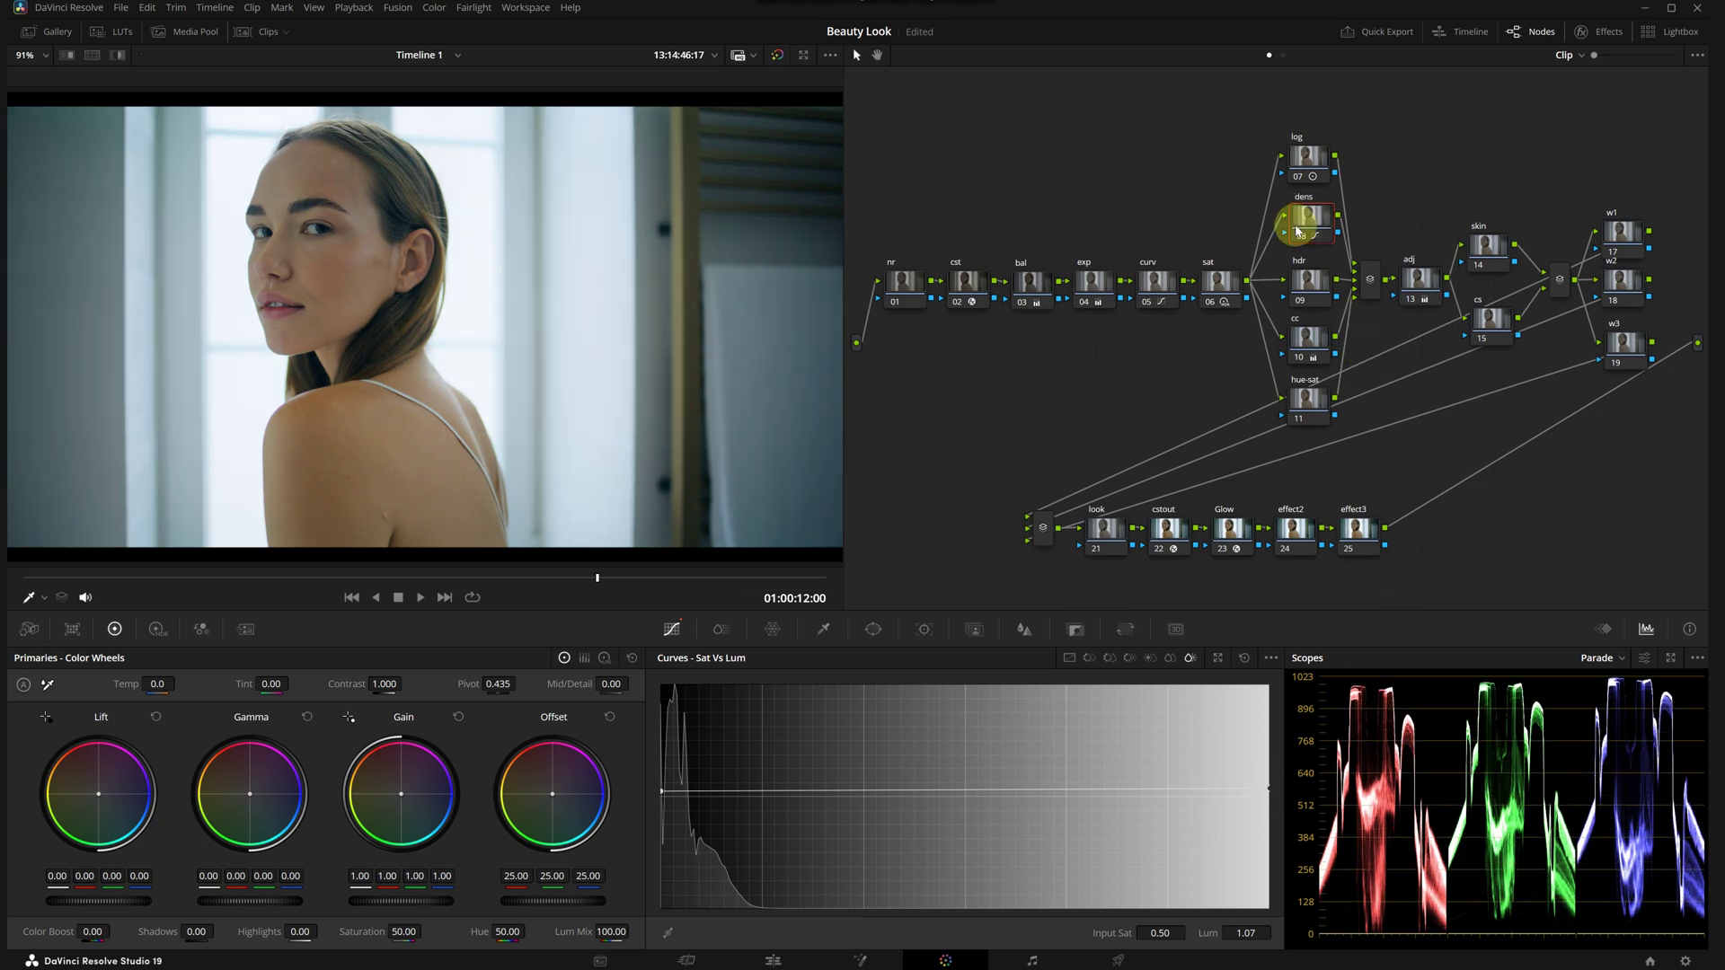
Step: With the vectorscope displayed, sample the woman's back on the skin node using the HSL qualifier and highlight the selection
{"action": "left_click", "coordinate": [1485, 247]}
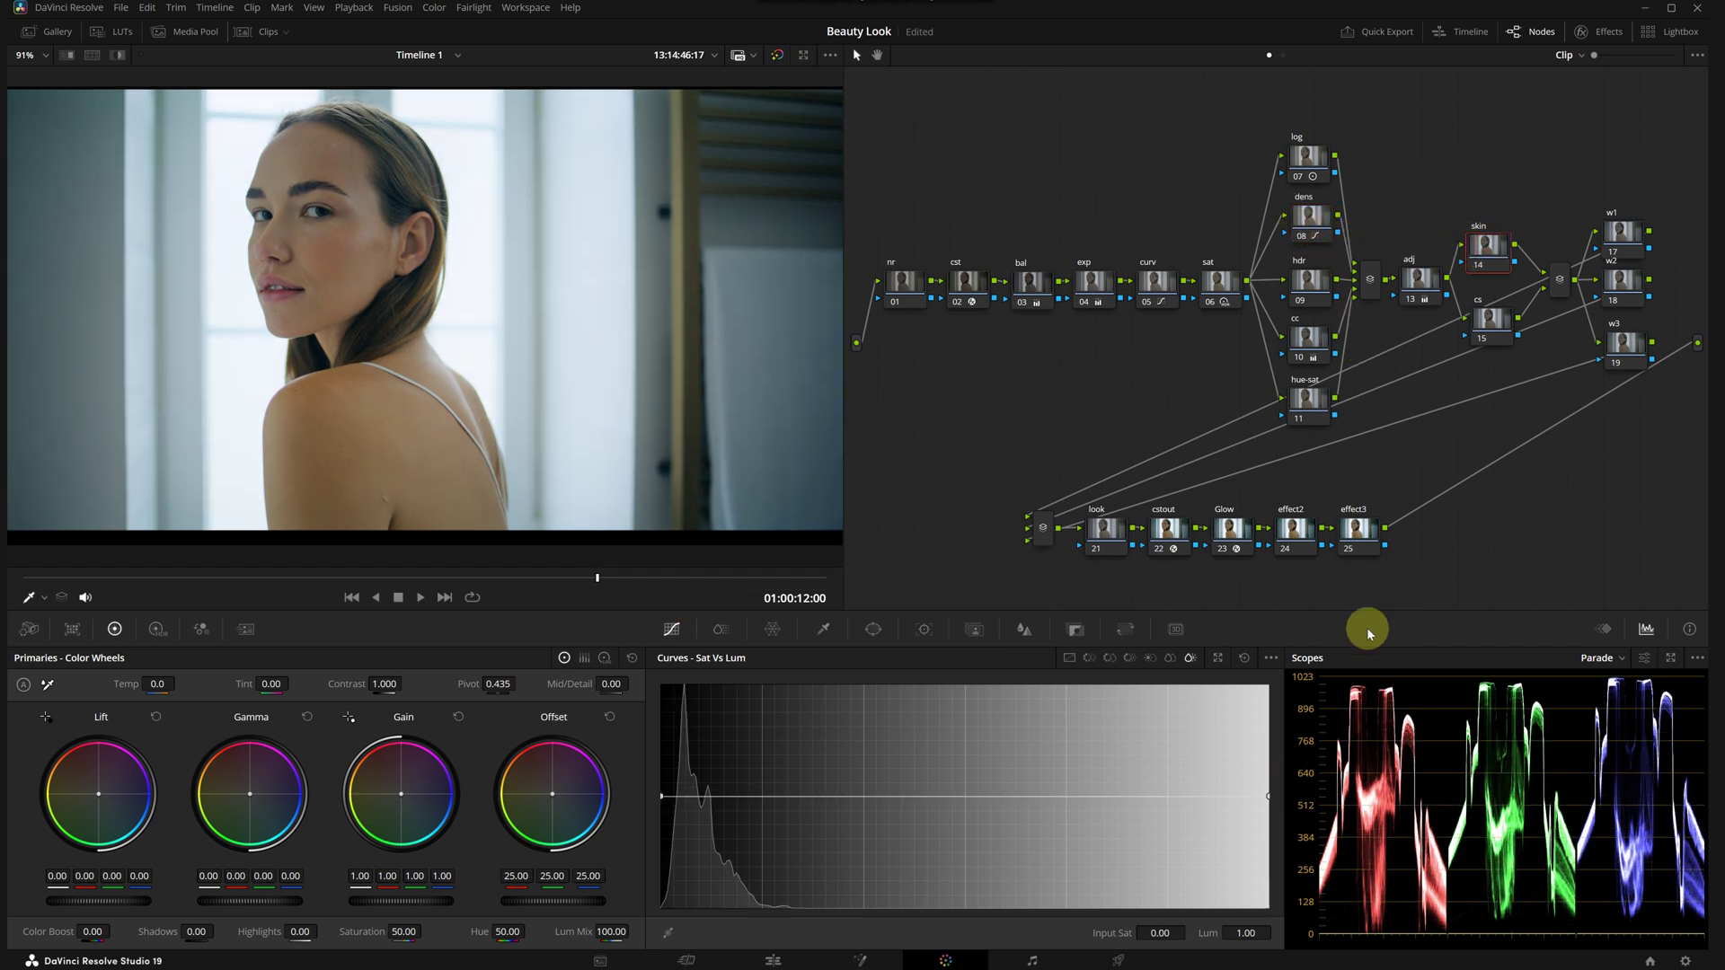
{"action": "left_click", "coordinate": [1603, 658]}
{"action": "left_click", "coordinate": [1620, 710]}
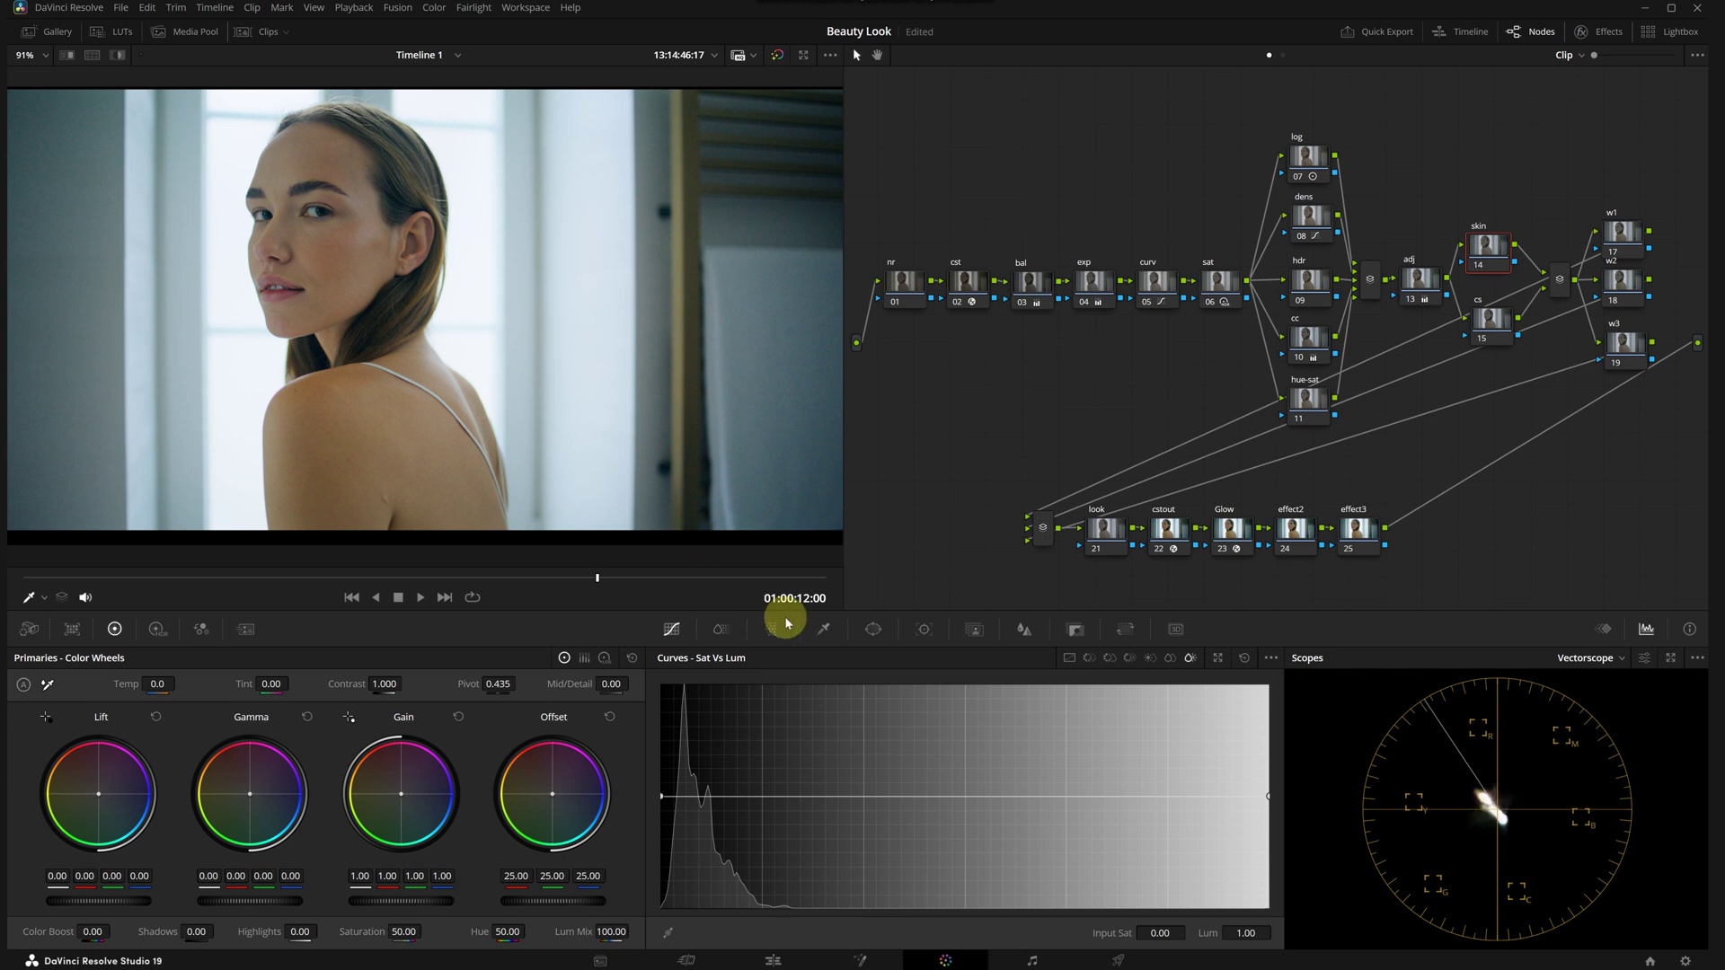
{"action": "left_click", "coordinate": [823, 630]}
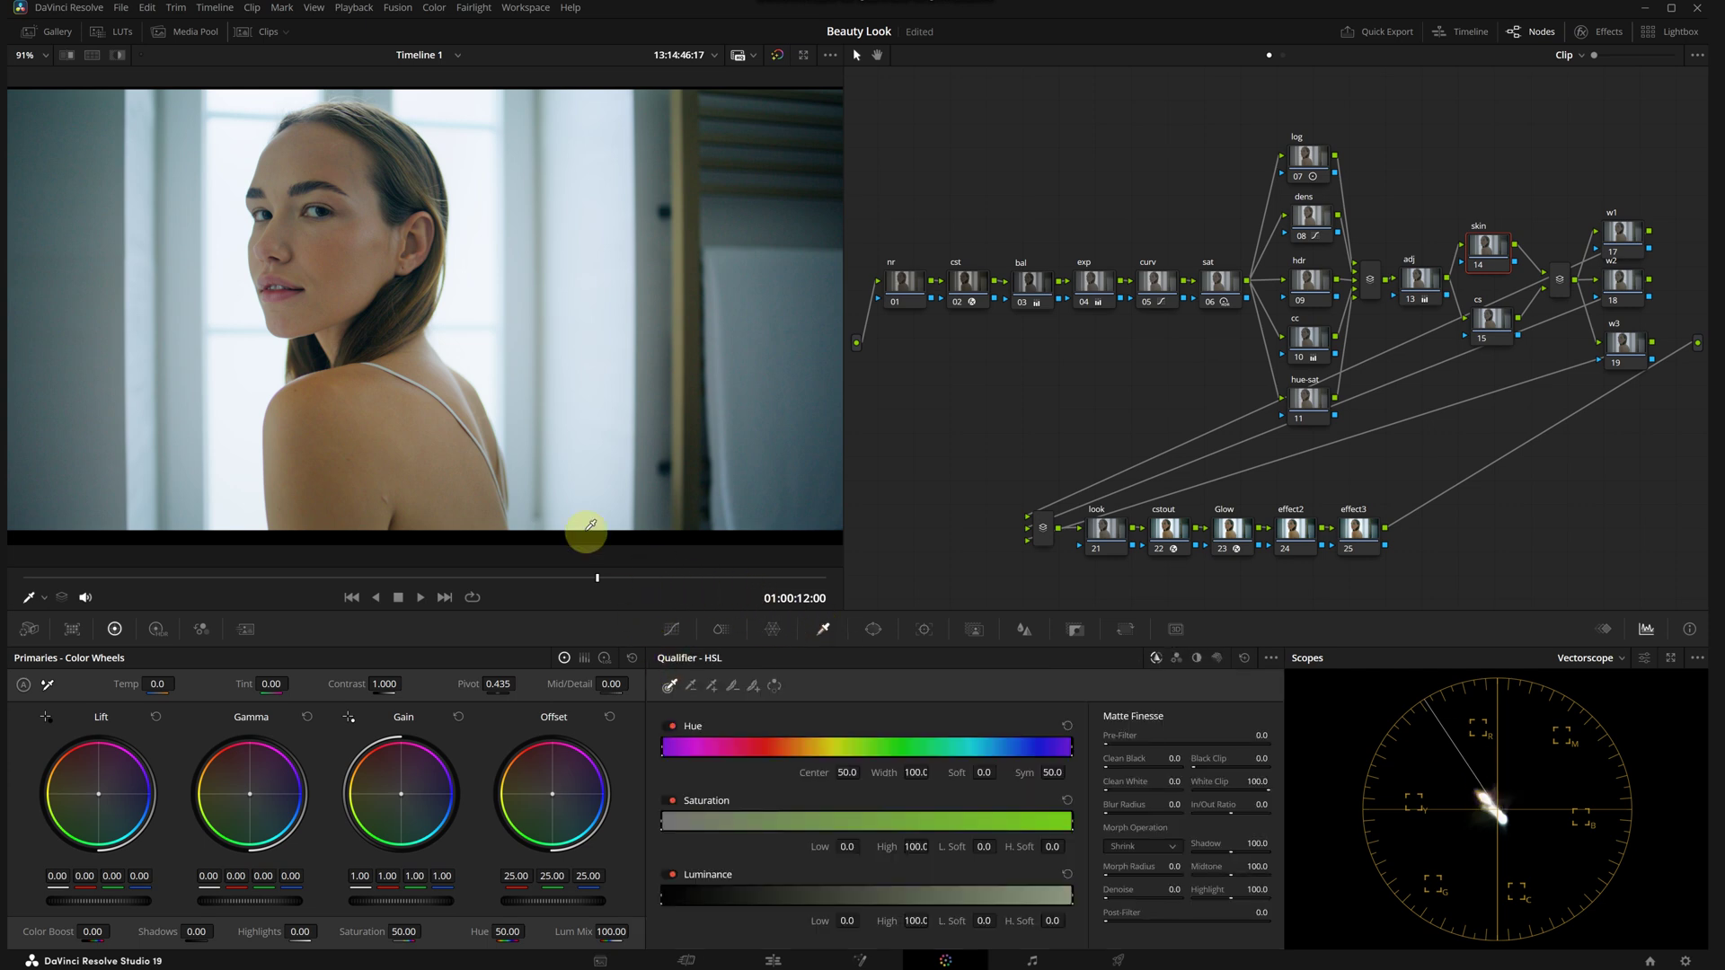
{"action": "left_click", "coordinate": [368, 420]}
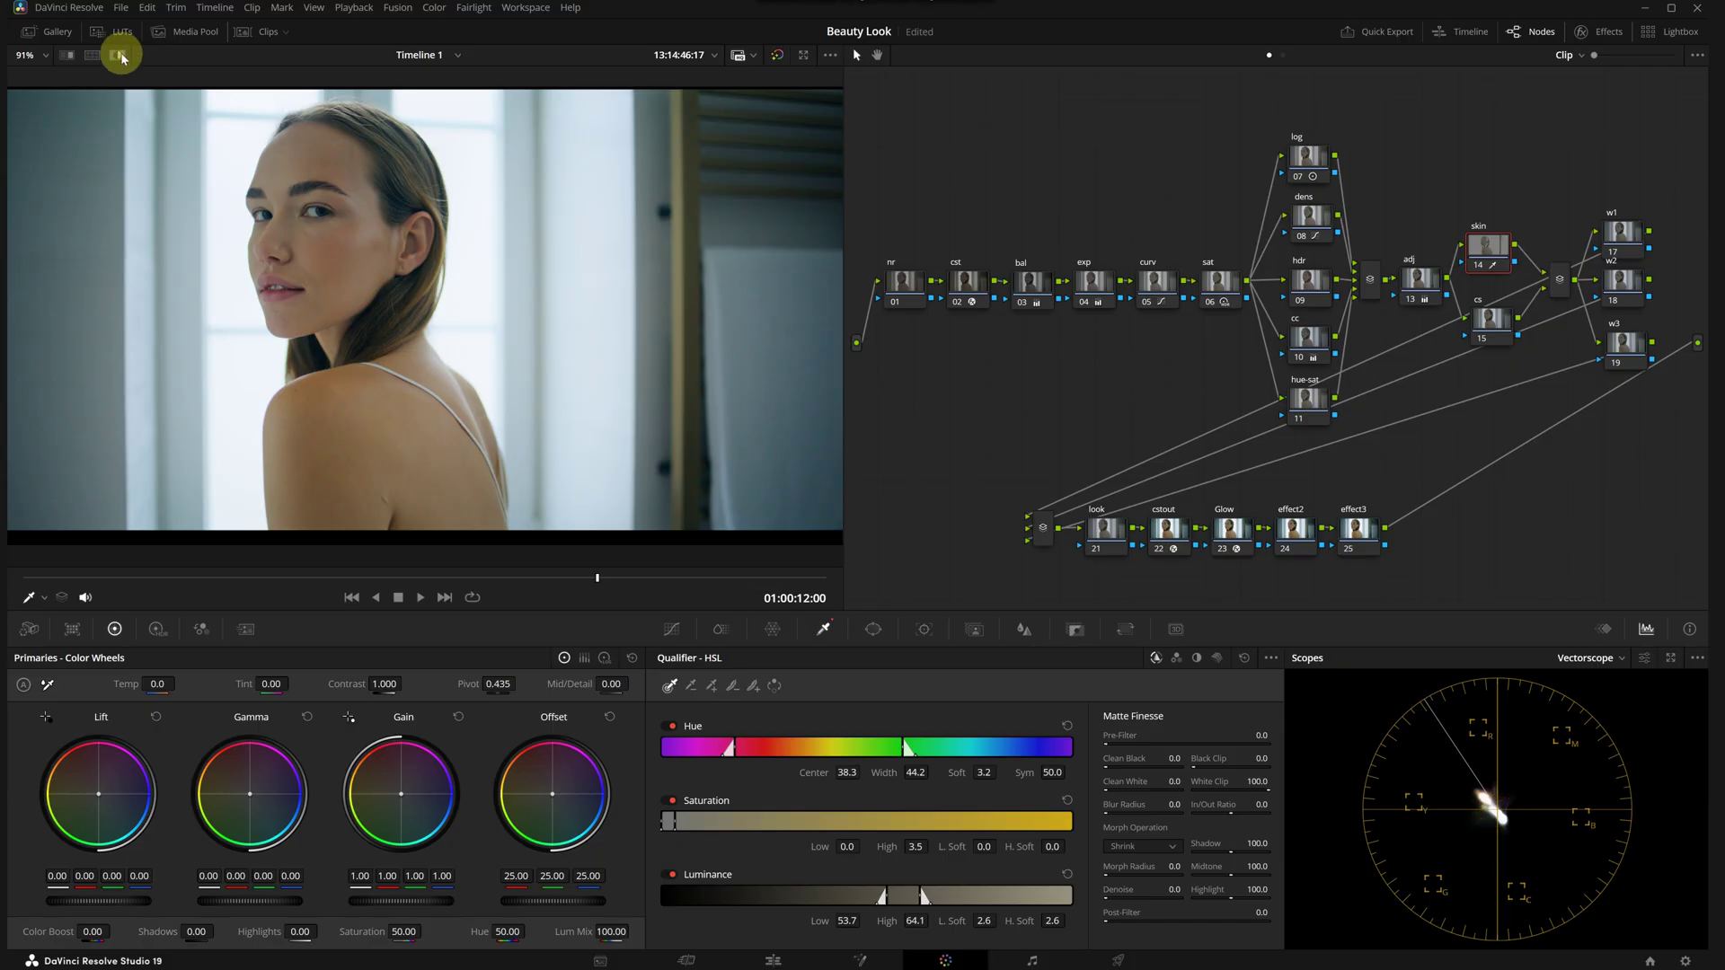
{"action": "left_click", "coordinate": [121, 57]}
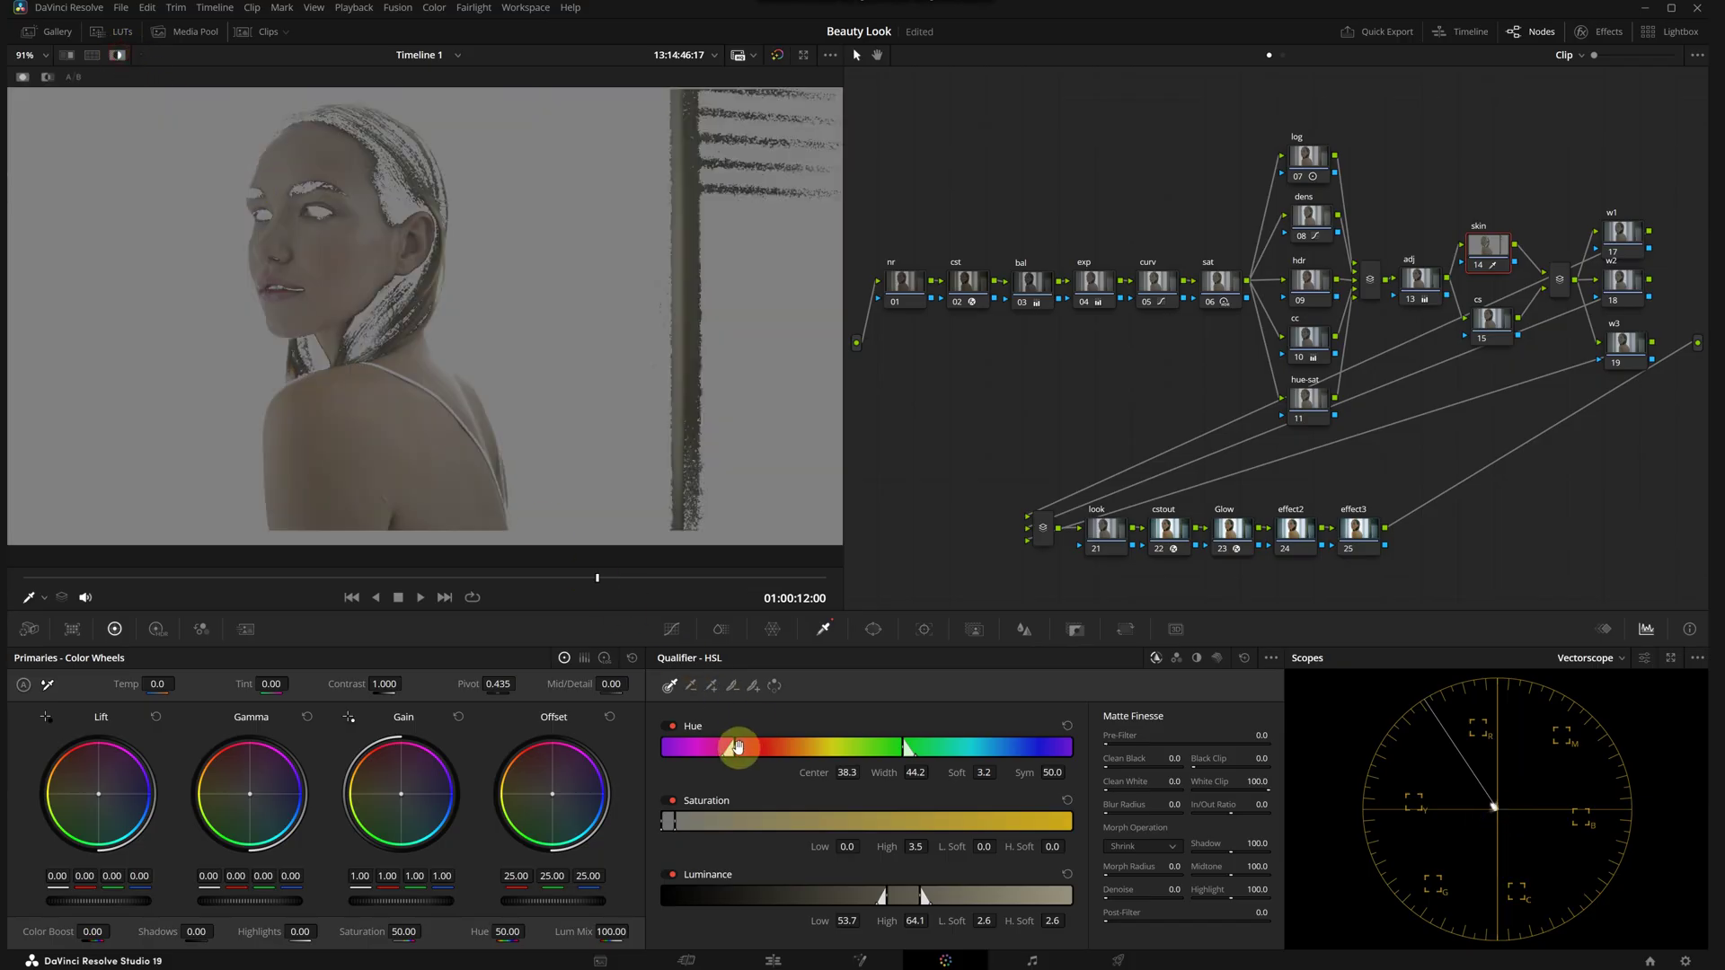
Step: Refine the skin key to hue width 20.1, saturation high 5.1 and luminance 54.8–64.4, with denoise 20.8, clean white 7.4 and clean black 14.8
{"action": "left_click_drag", "start_coordinate": [750, 753], "coordinate": [782, 758]}
{"action": "left_click_drag", "start_coordinate": [907, 847], "coordinate": [924, 898]}
{"action": "left_click_drag", "start_coordinate": [885, 896], "coordinate": [923, 899]}
{"action": "left_click_drag", "start_coordinate": [1104, 903], "coordinate": [1265, 924]}
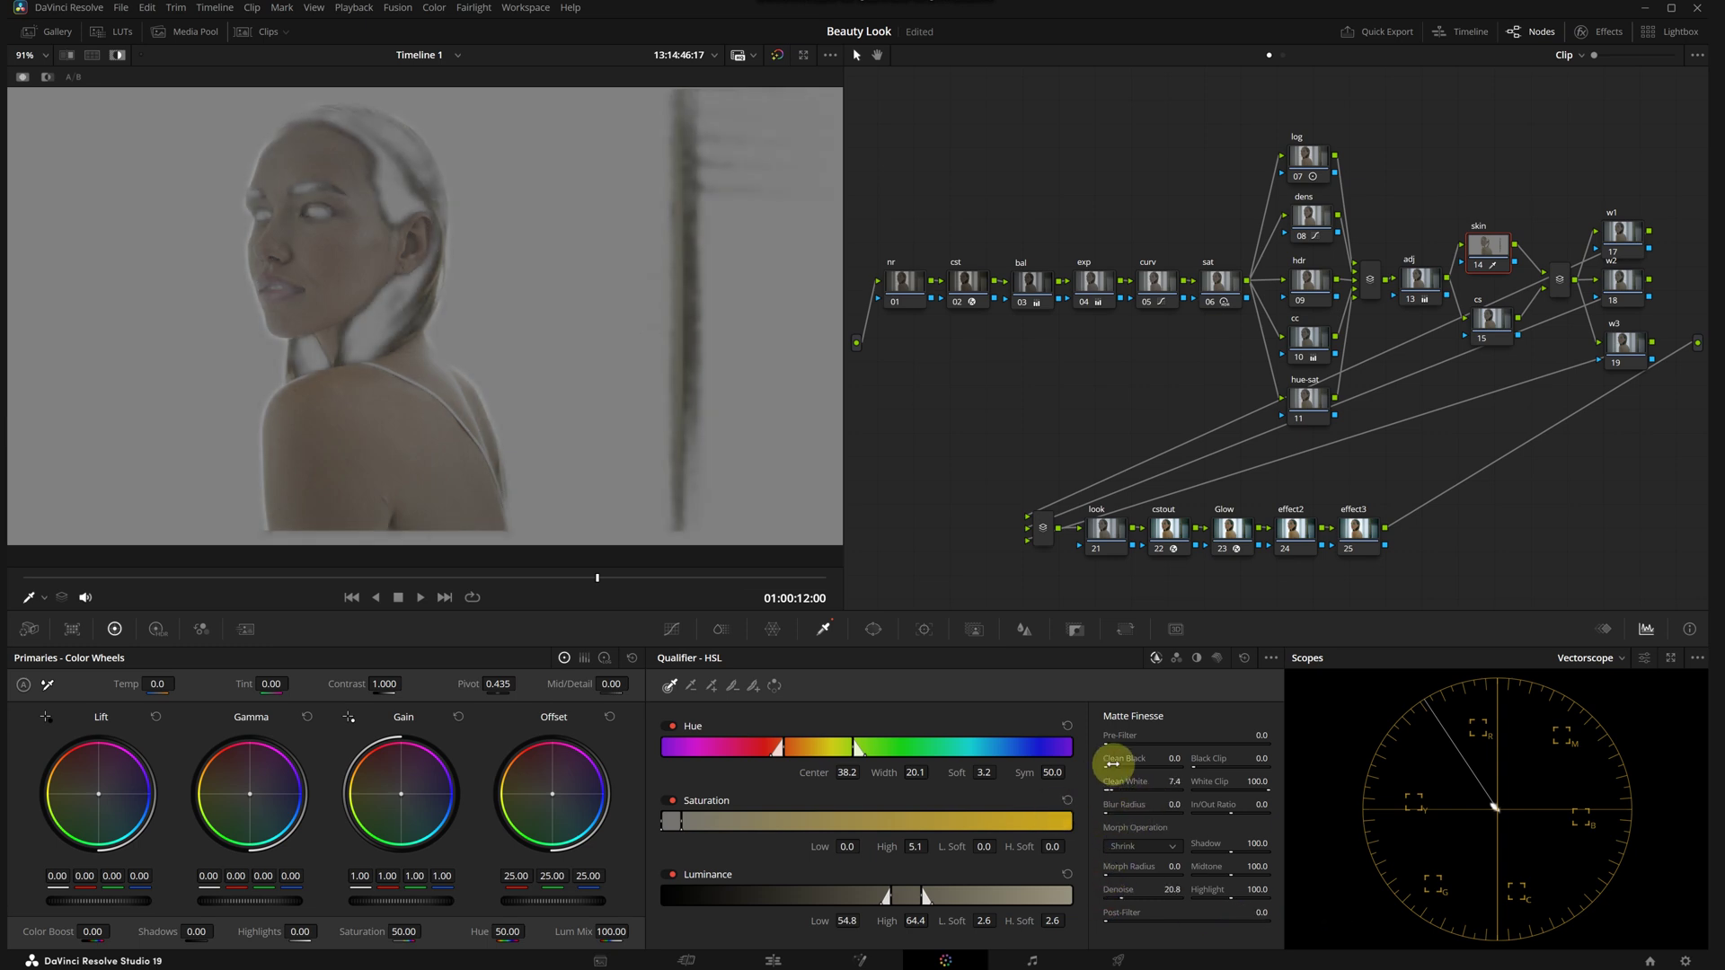
{"action": "left_click_drag", "start_coordinate": [1111, 763], "coordinate": [1197, 800]}
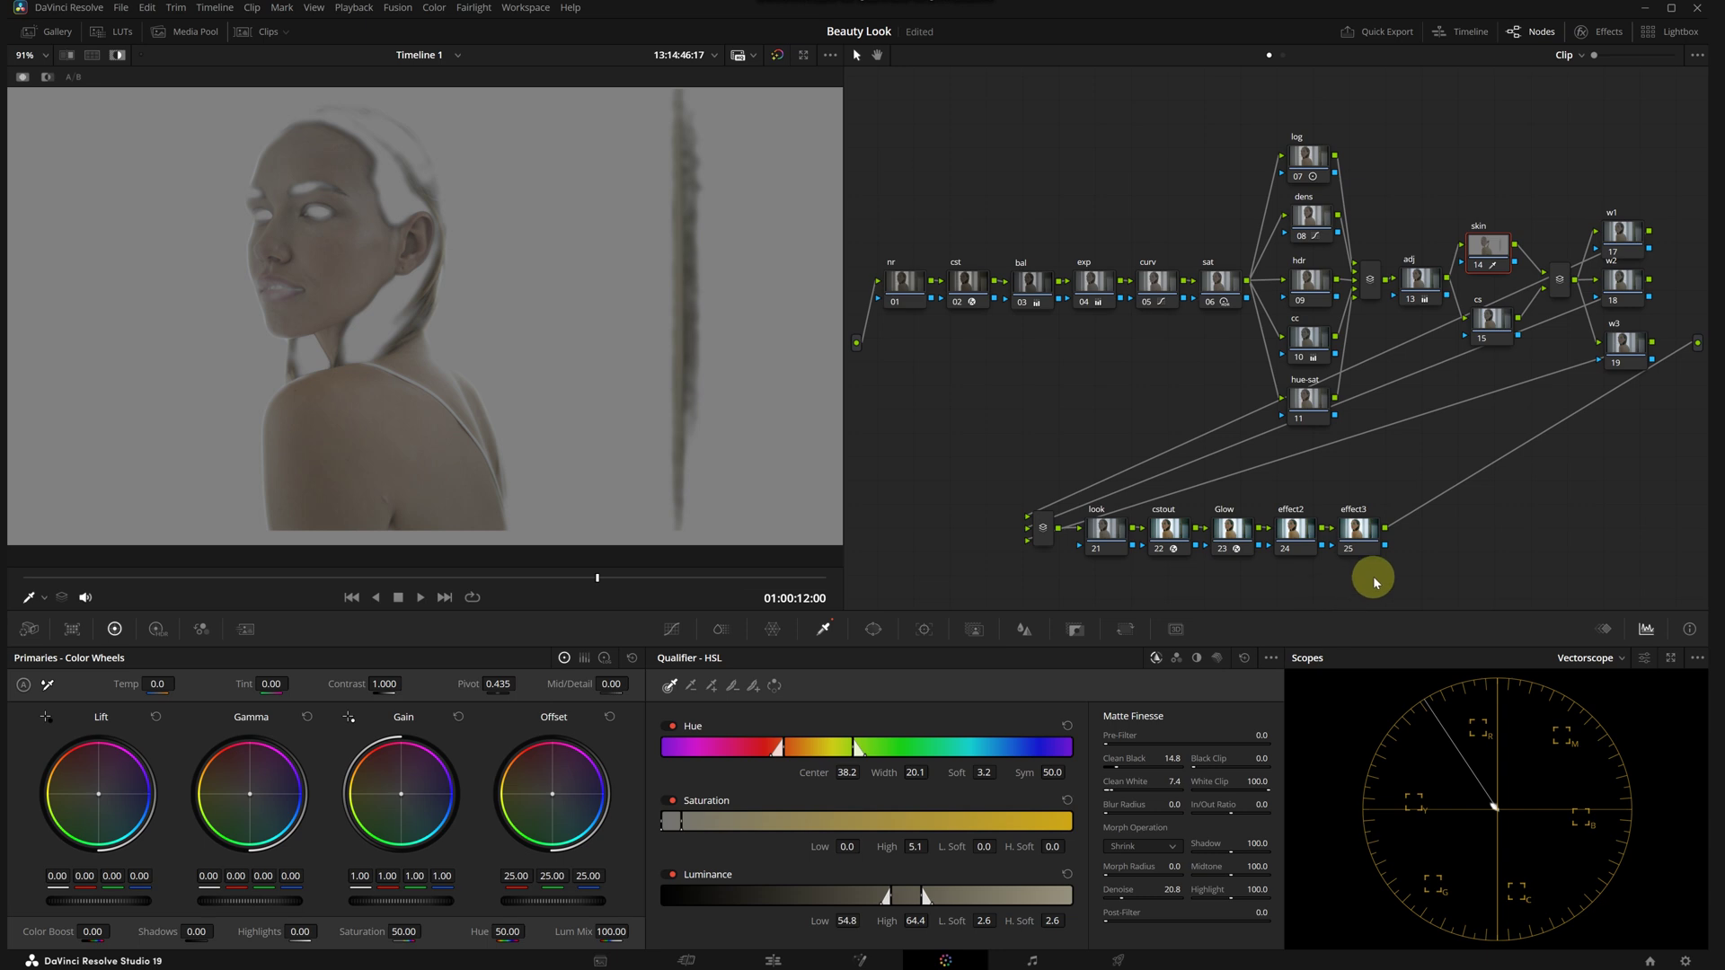
Step: Limit the skin key with a tall circular window around the woman and track it through the clip
{"action": "left_click", "coordinate": [876, 630]}
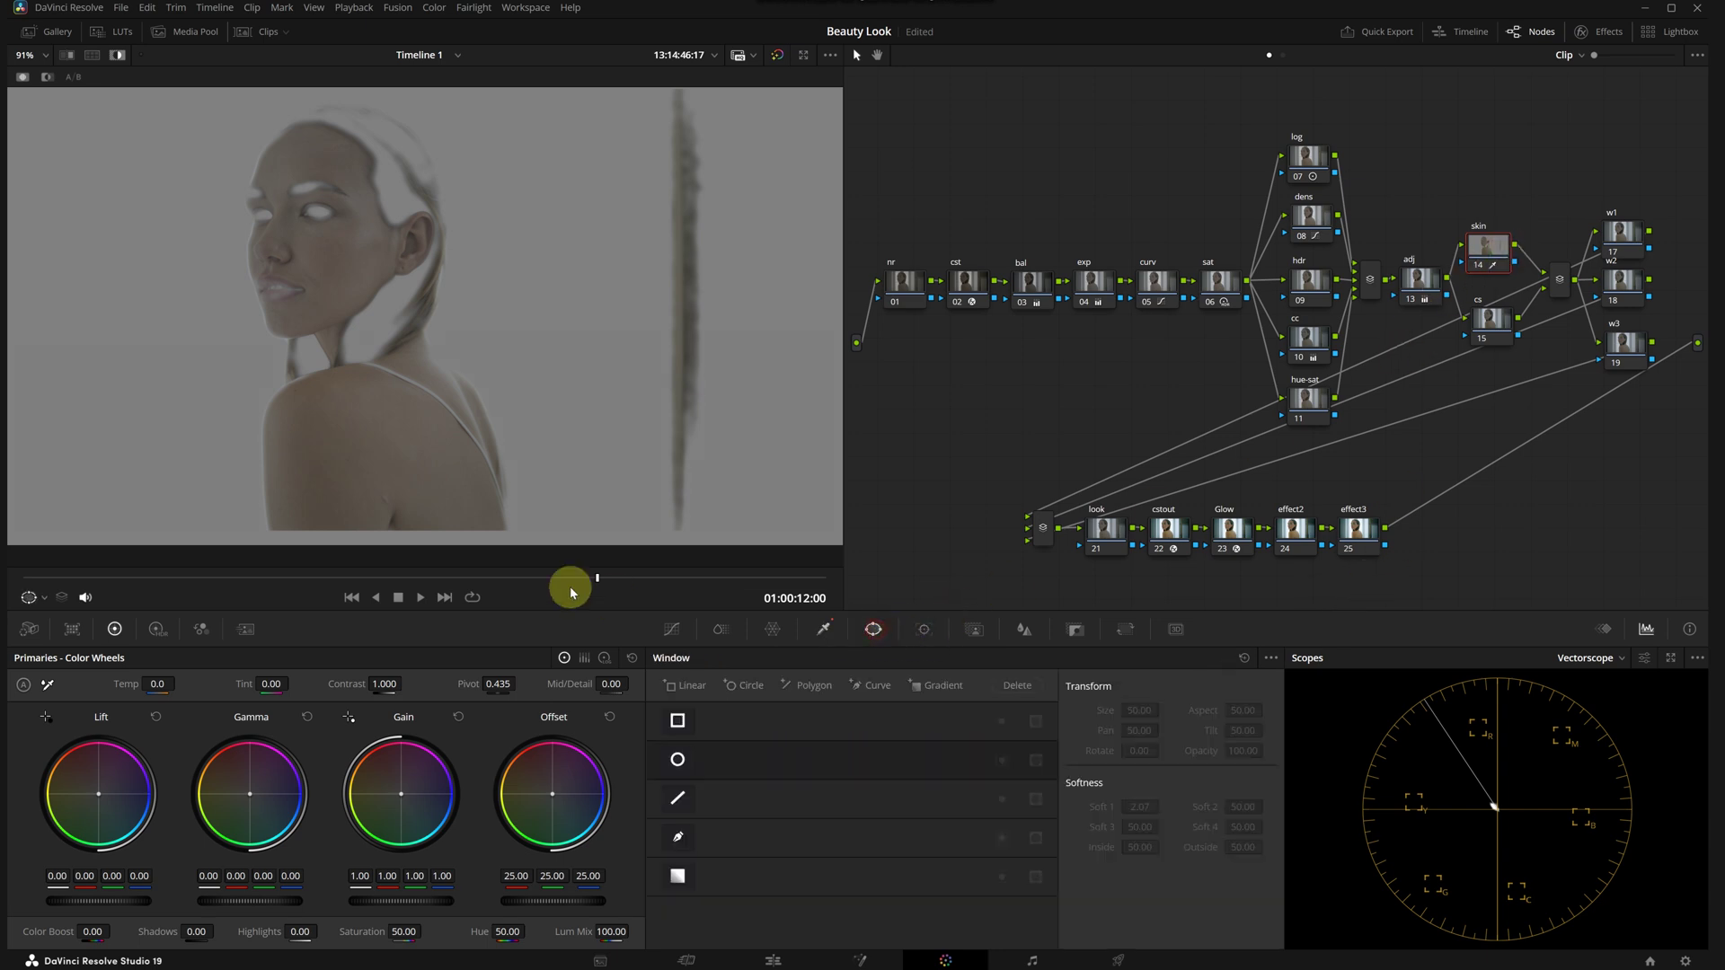
{"action": "left_click", "coordinate": [678, 760]}
{"action": "left_click_drag", "start_coordinate": [400, 458], "coordinate": [355, 634]}
{"action": "left_click_drag", "start_coordinate": [471, 236], "coordinate": [607, 331]}
{"action": "scroll", "coordinate": [347, 396], "scroll_direction": "down", "scroll_amount": 1}
{"action": "left_click", "coordinate": [923, 628]}
{"action": "left_click", "coordinate": [732, 684]}
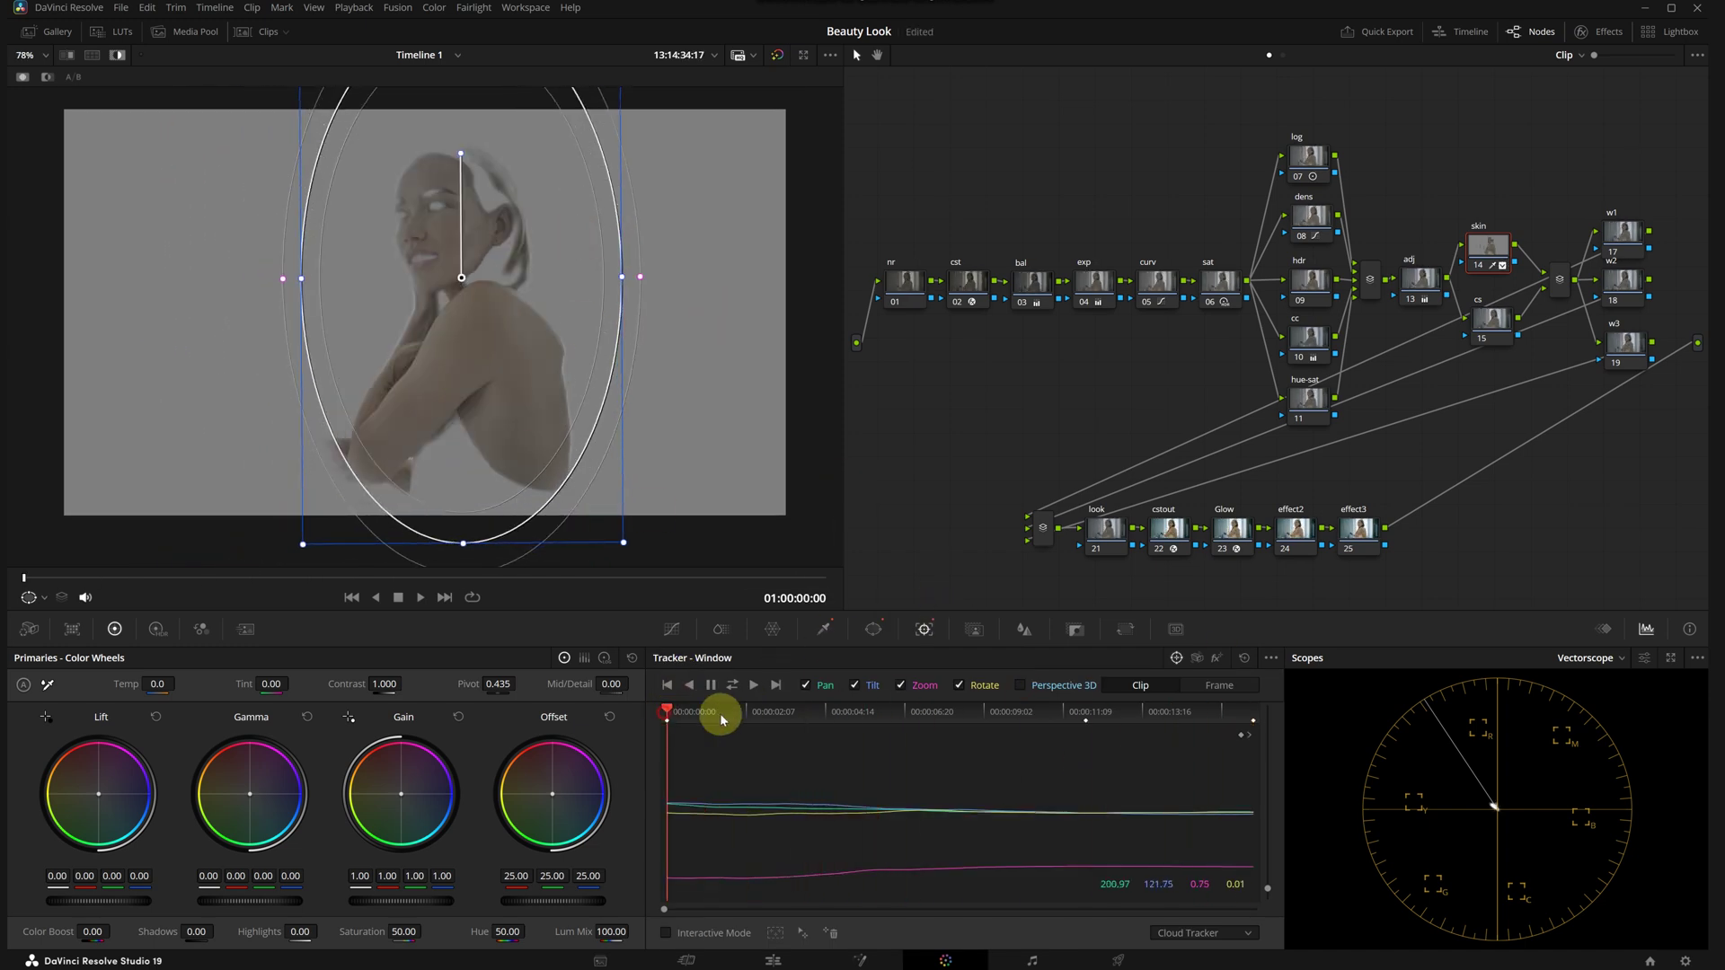
{"action": "left_click_drag", "start_coordinate": [823, 715], "coordinate": [944, 716]}
Step: Hide the window outline and the matte highlight, and go to frame 01:00:12:04 for a close view of the face
{"action": "left_click", "coordinate": [41, 598]}
{"action": "left_click", "coordinate": [55, 622]}
{"action": "left_click", "coordinate": [117, 55]}
{"action": "scroll", "coordinate": [296, 231], "scroll_direction": "up", "scroll_amount": 3}
{"action": "left_click_drag", "start_coordinate": [405, 578], "coordinate": [604, 577]}
{"action": "scroll", "coordinate": [326, 445], "scroll_direction": "up", "scroll_amount": 1}
{"action": "left_click_drag", "start_coordinate": [326, 445], "coordinate": [527, 443]}
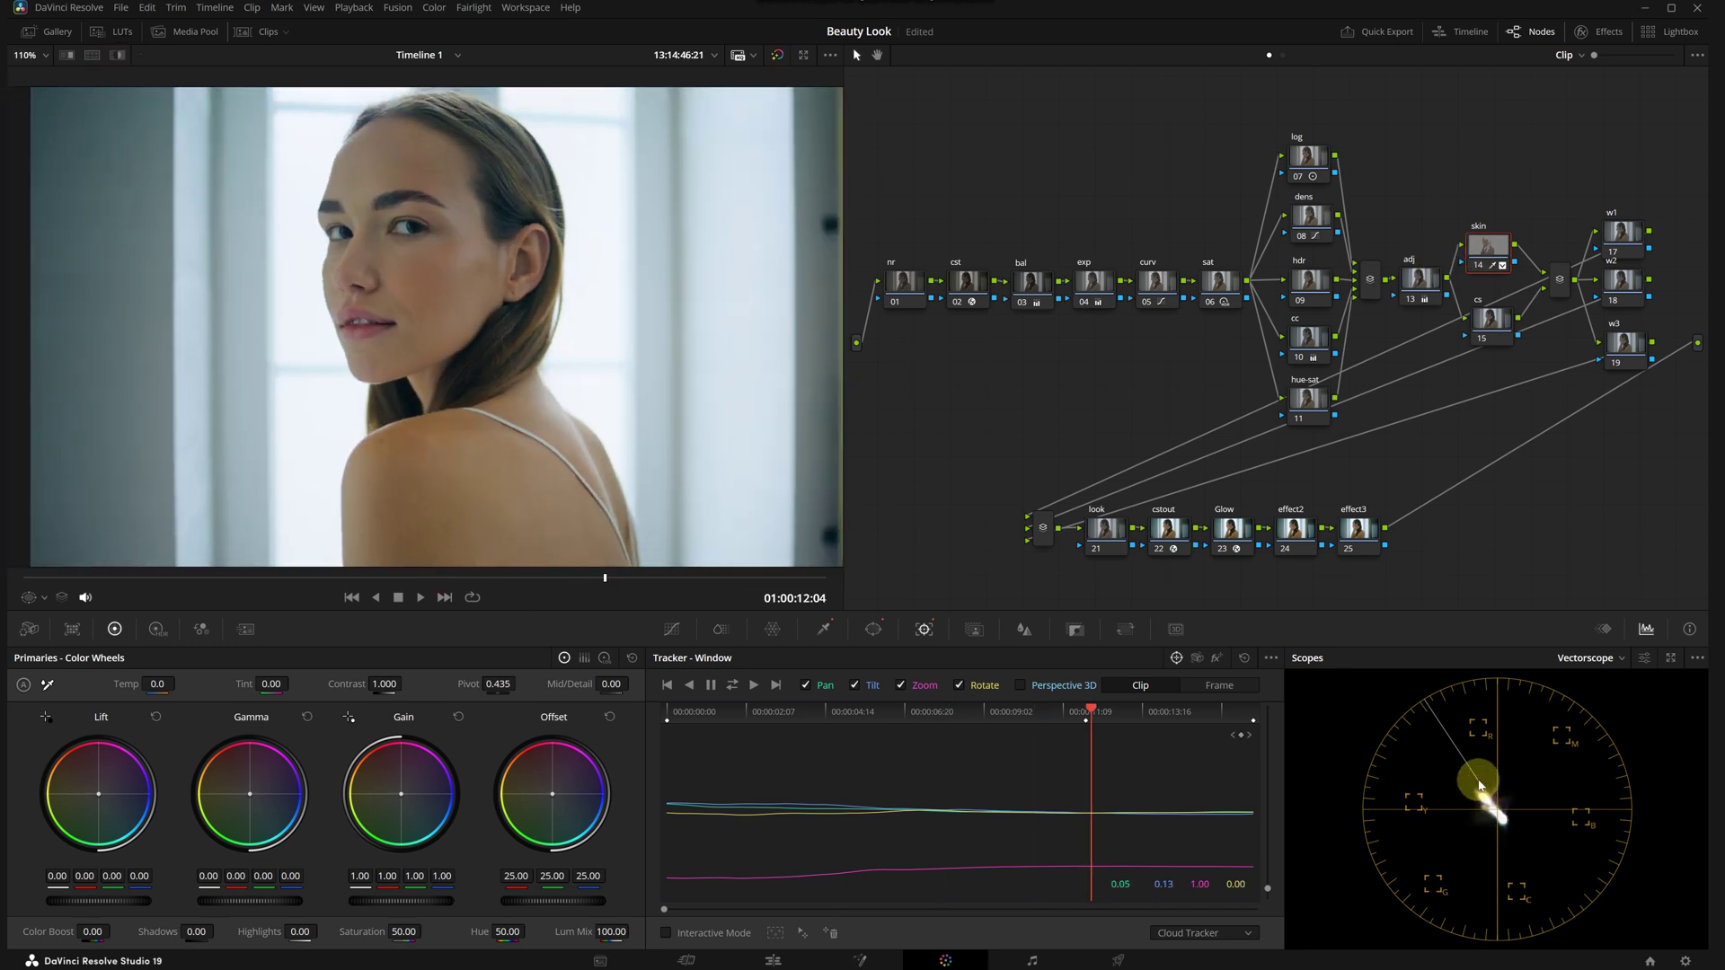
Step: Shift the skin node's offset toward blue, set contrast to 0.980, gain to 1.05 and temperature to -30.0, and compare with the node disabled
{"action": "left_click_drag", "start_coordinate": [553, 799], "coordinate": [558, 794]}
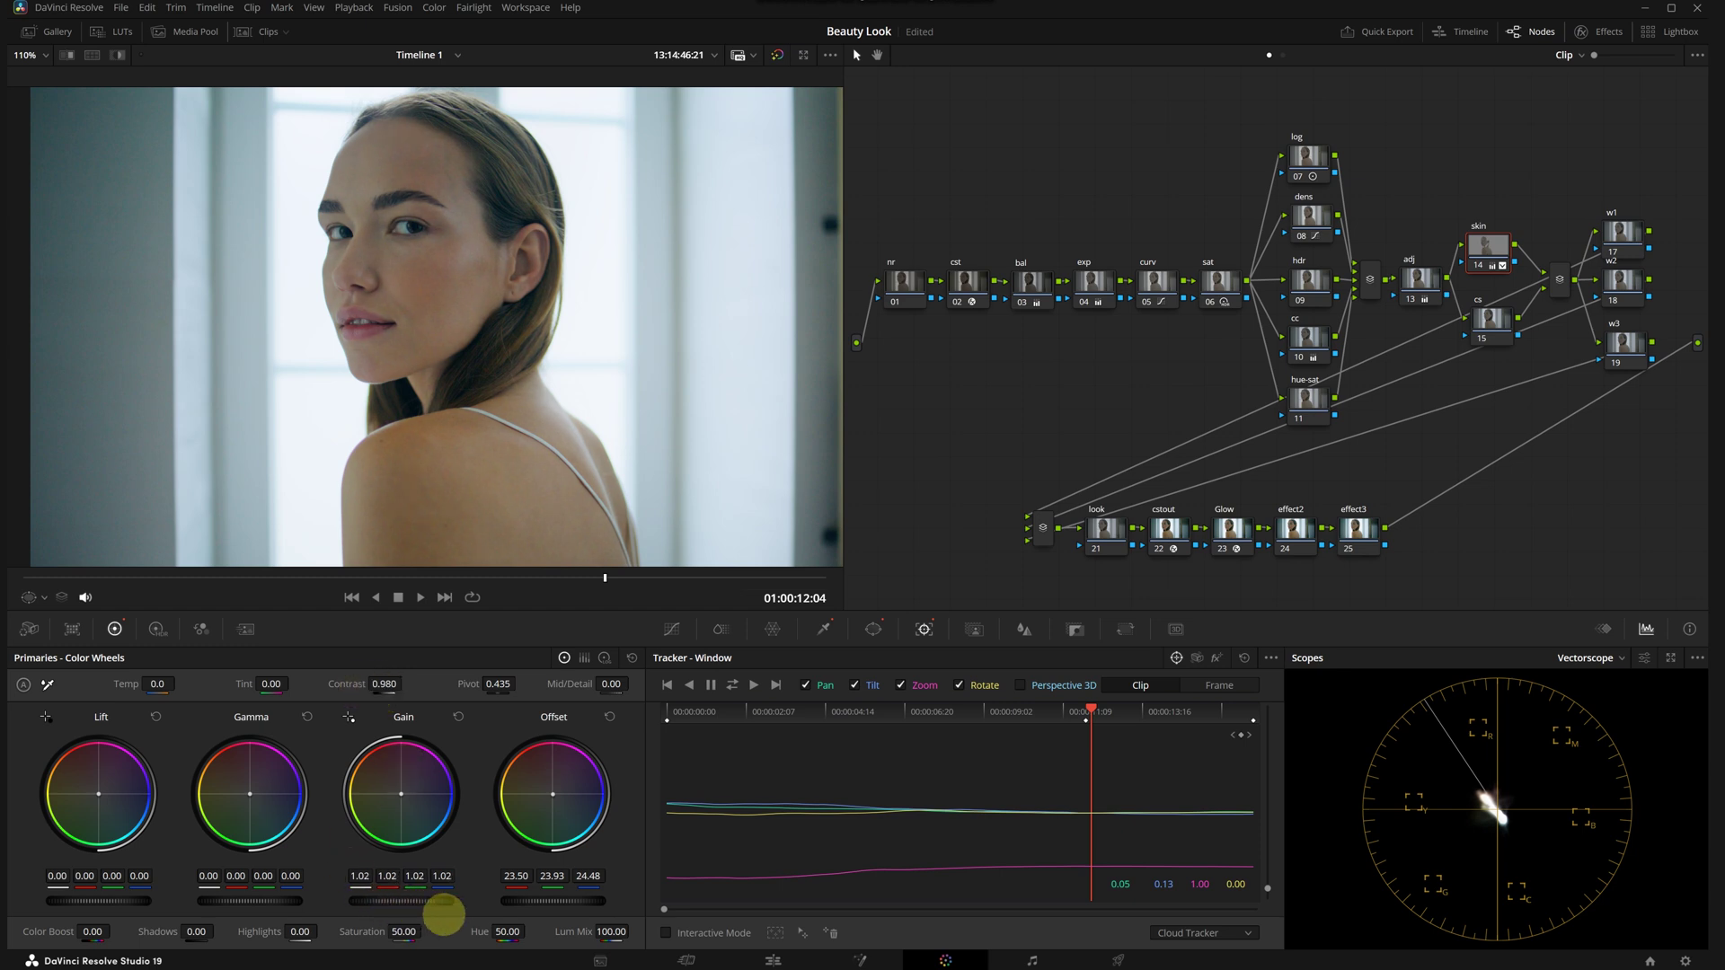
{"action": "left_click_drag", "start_coordinate": [493, 920], "coordinate": [520, 934]}
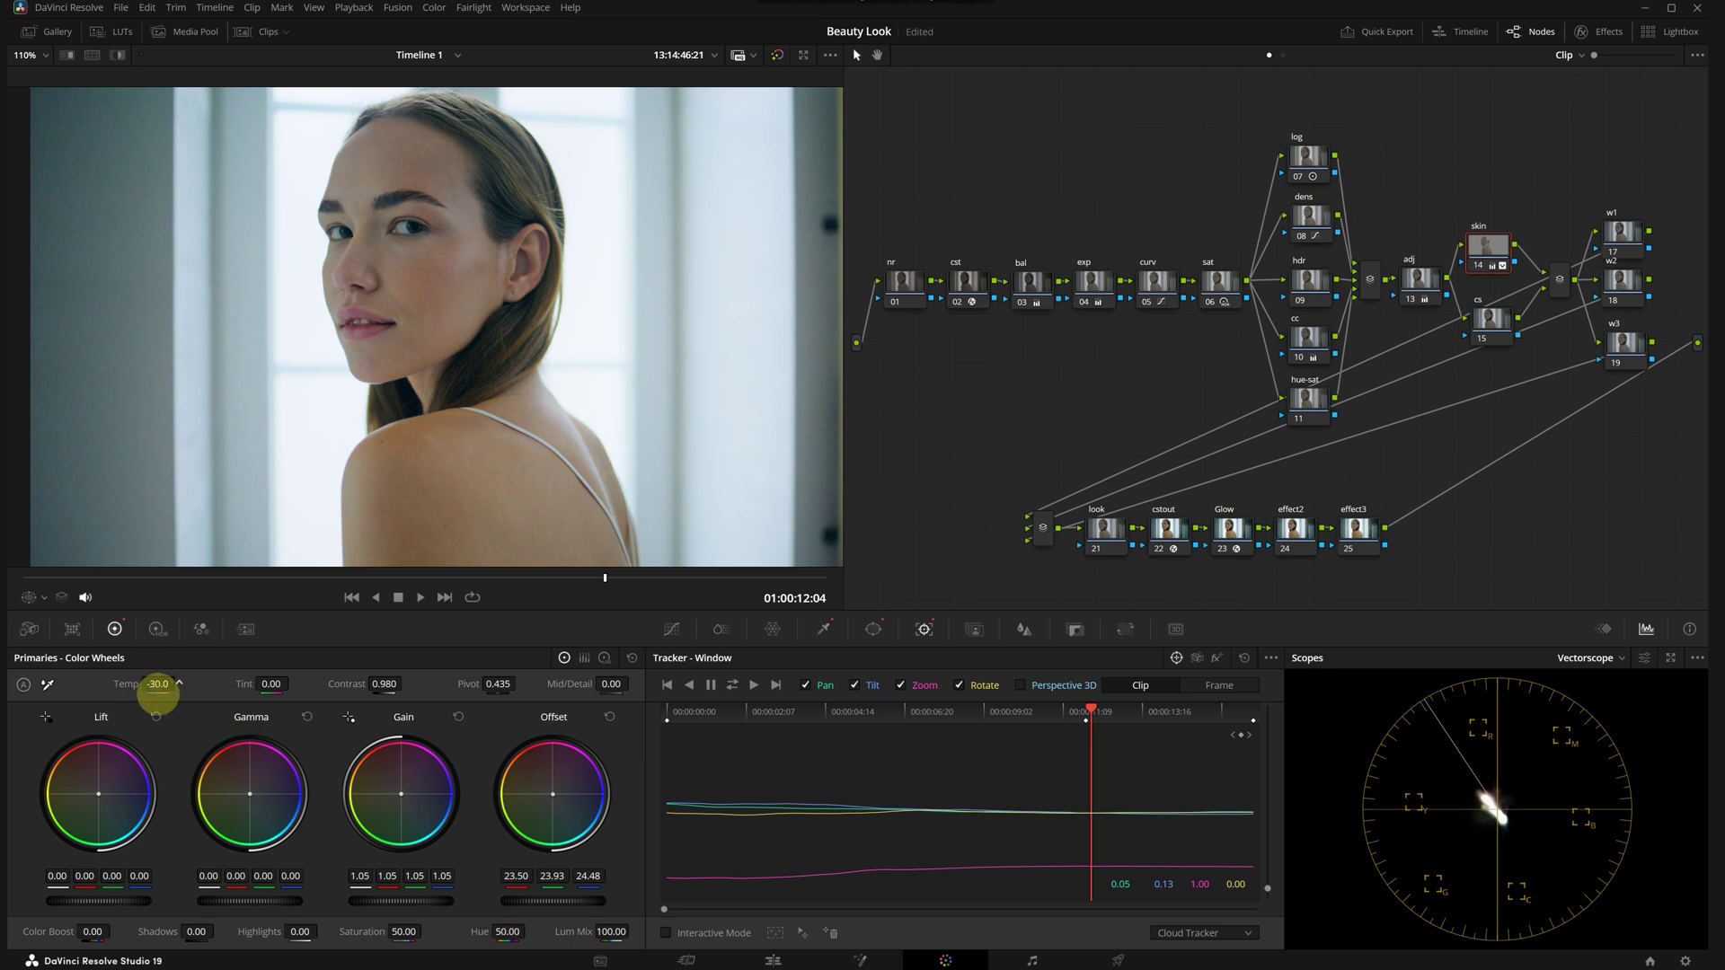
{"action": "left_click_drag", "start_coordinate": [550, 794], "coordinate": [558, 795]}
{"action": "left_click", "coordinate": [1478, 266]}
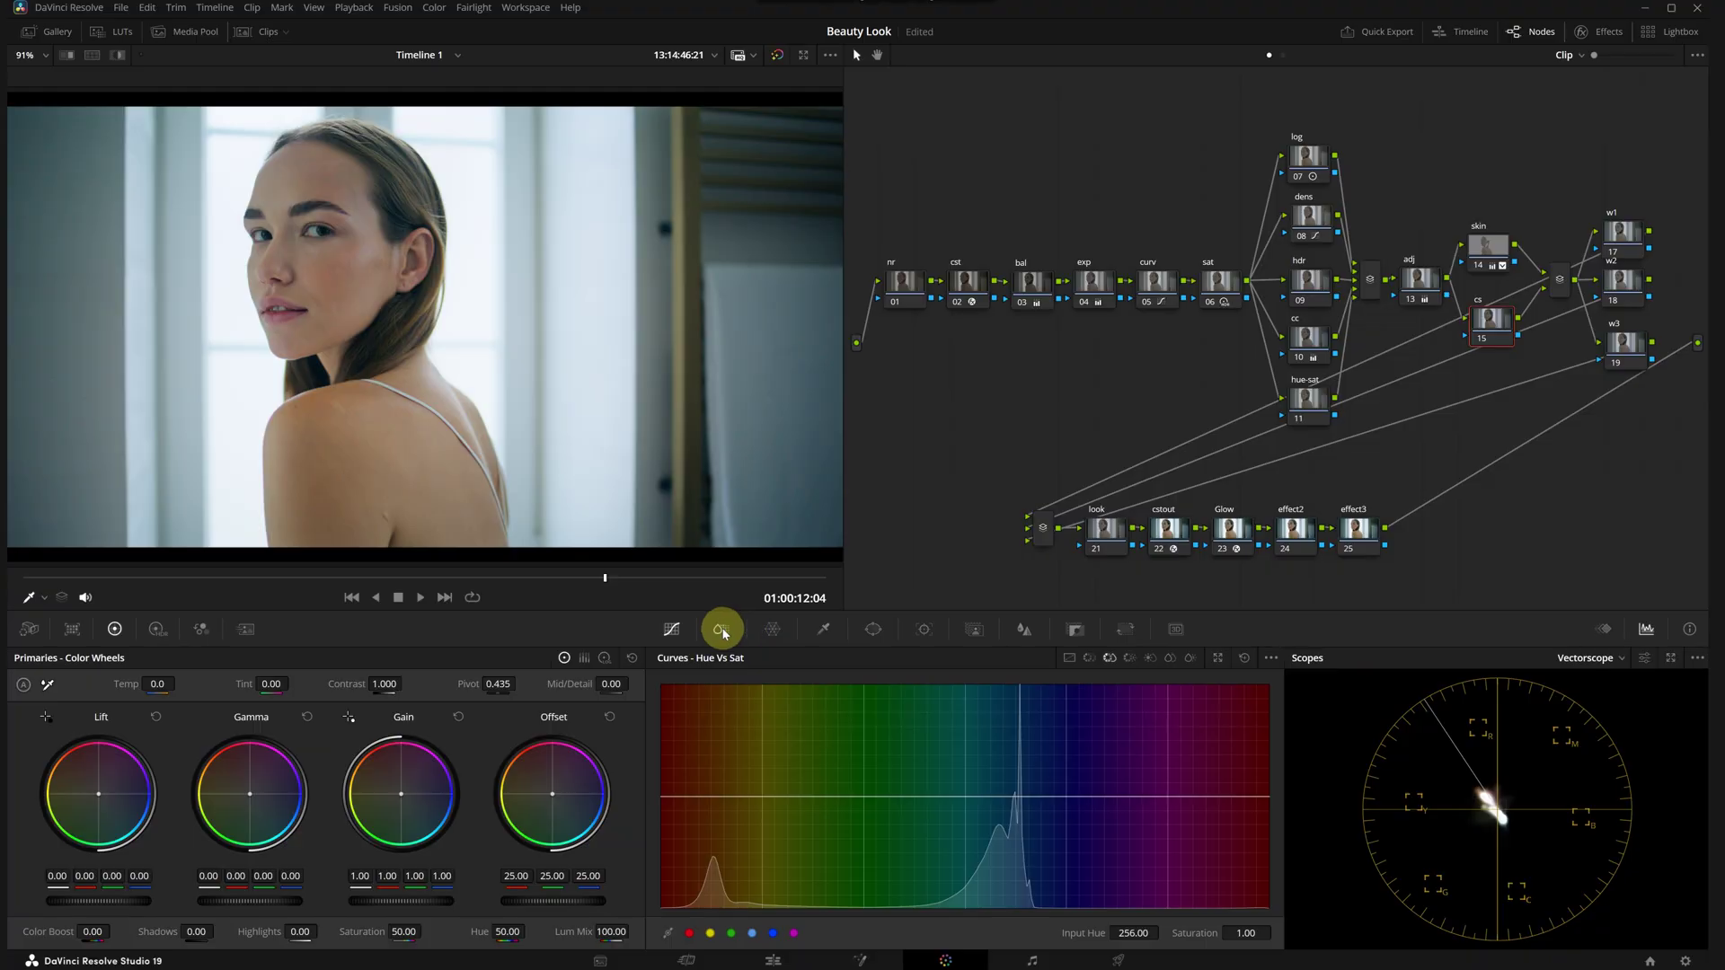
Step: On the cs node, use ColorSlice to set the skin density to -0.23 and reduce the skin saturation to about 0.95
{"action": "left_click", "coordinate": [697, 636]}
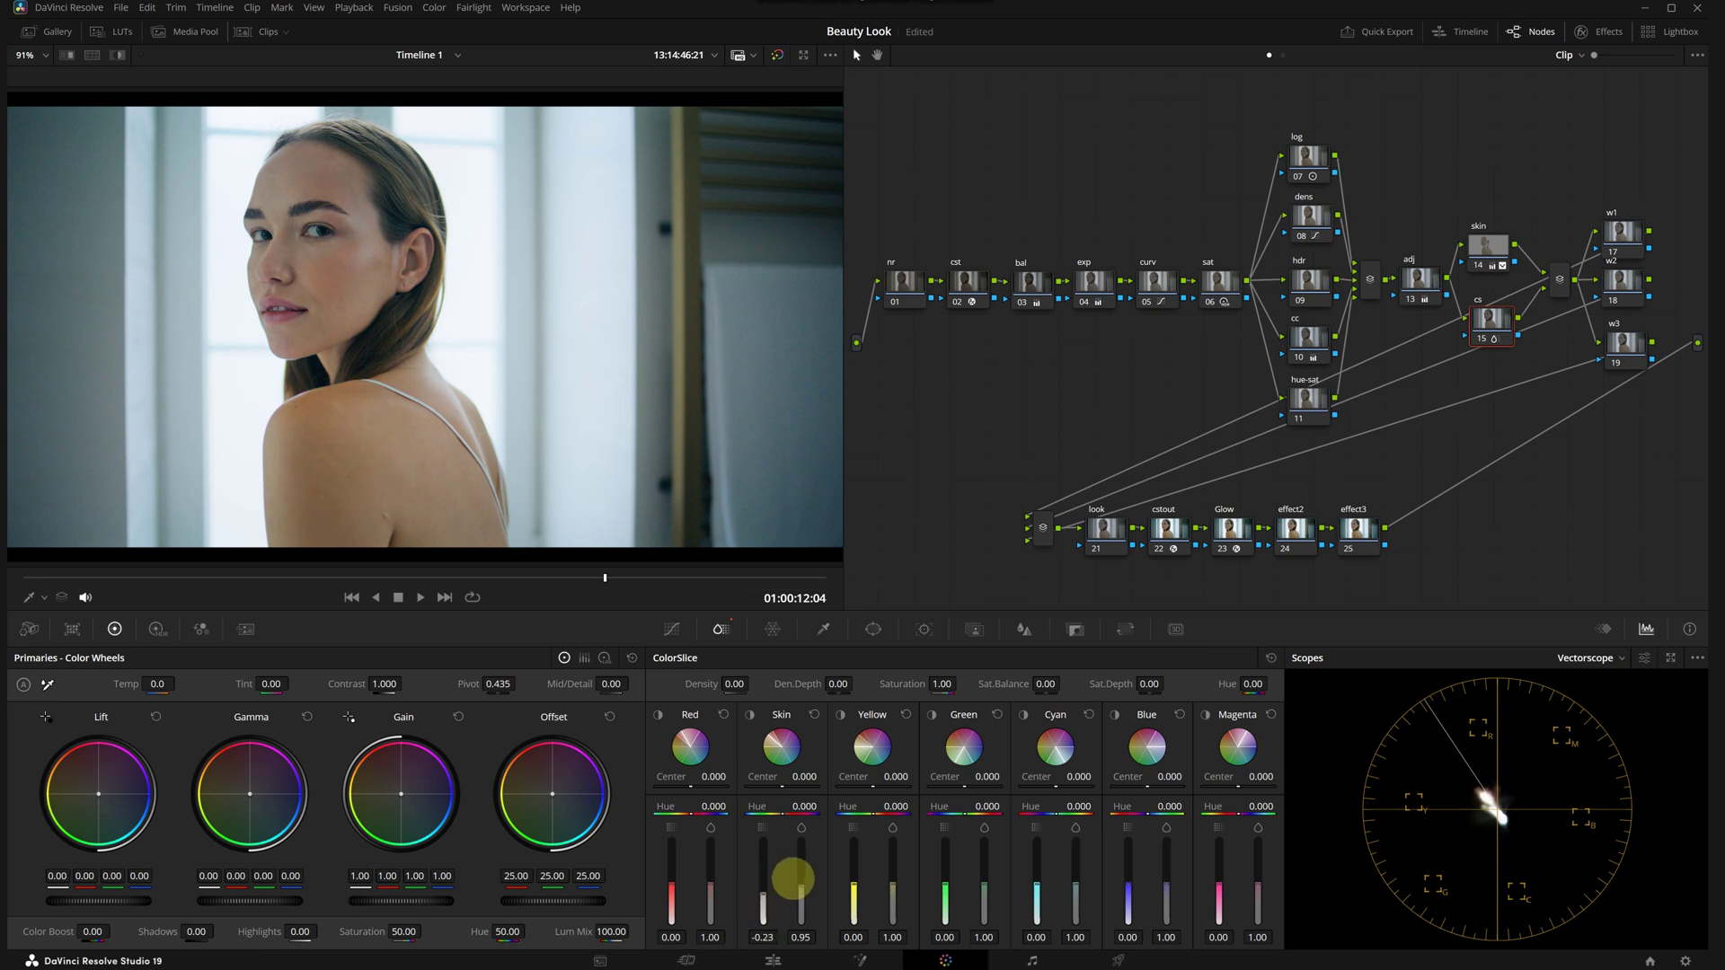
{"action": "left_click_drag", "start_coordinate": [792, 877], "coordinate": [793, 873]}
{"action": "left_click", "coordinate": [1483, 340]}
Step: Compare the image with the skin and cs nodes disabled and enabled together
{"action": "left_click_drag", "start_coordinate": [1496, 166], "coordinate": [1518, 325]}
{"action": "key", "text": "ctrl+d"}
{"action": "key", "text": "ctrl+d"}
{"action": "key", "text": "ctrl+d"}
{"action": "key", "text": "ctrl+d"}
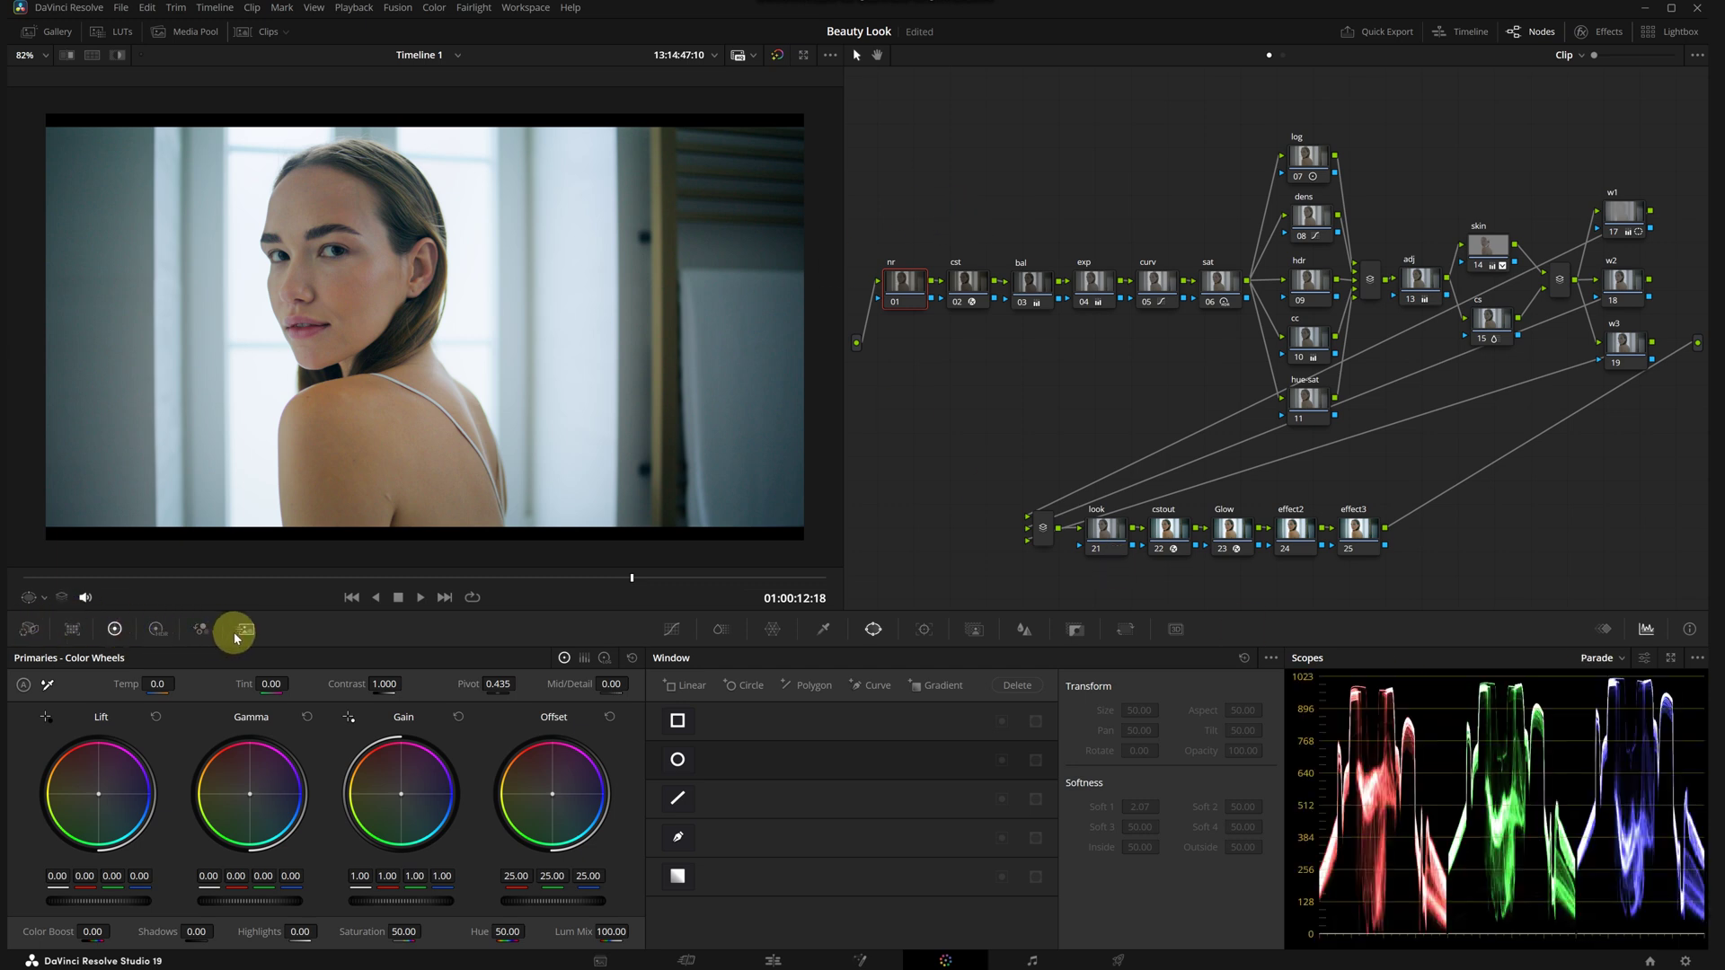
Step: On the nr node, raise the spatial noise reduction threshold slightly, using Better mode and Medium radius
{"action": "left_click", "coordinate": [238, 633]}
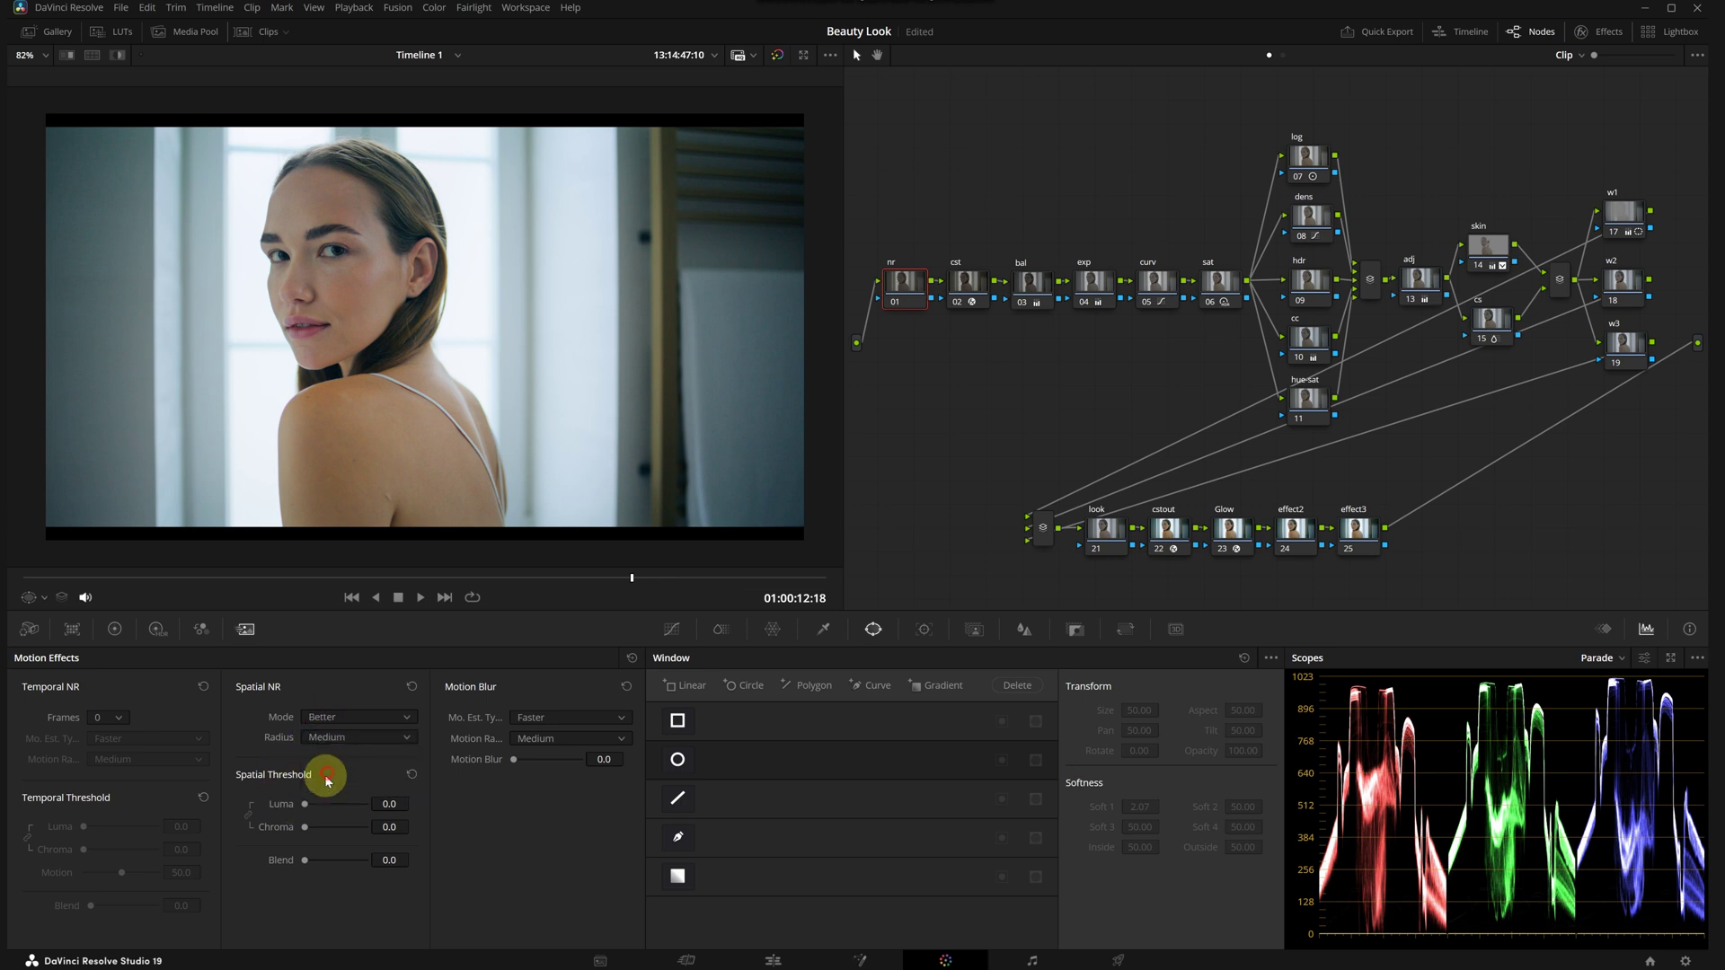
{"action": "left_click_drag", "start_coordinate": [305, 814], "coordinate": [327, 819]}
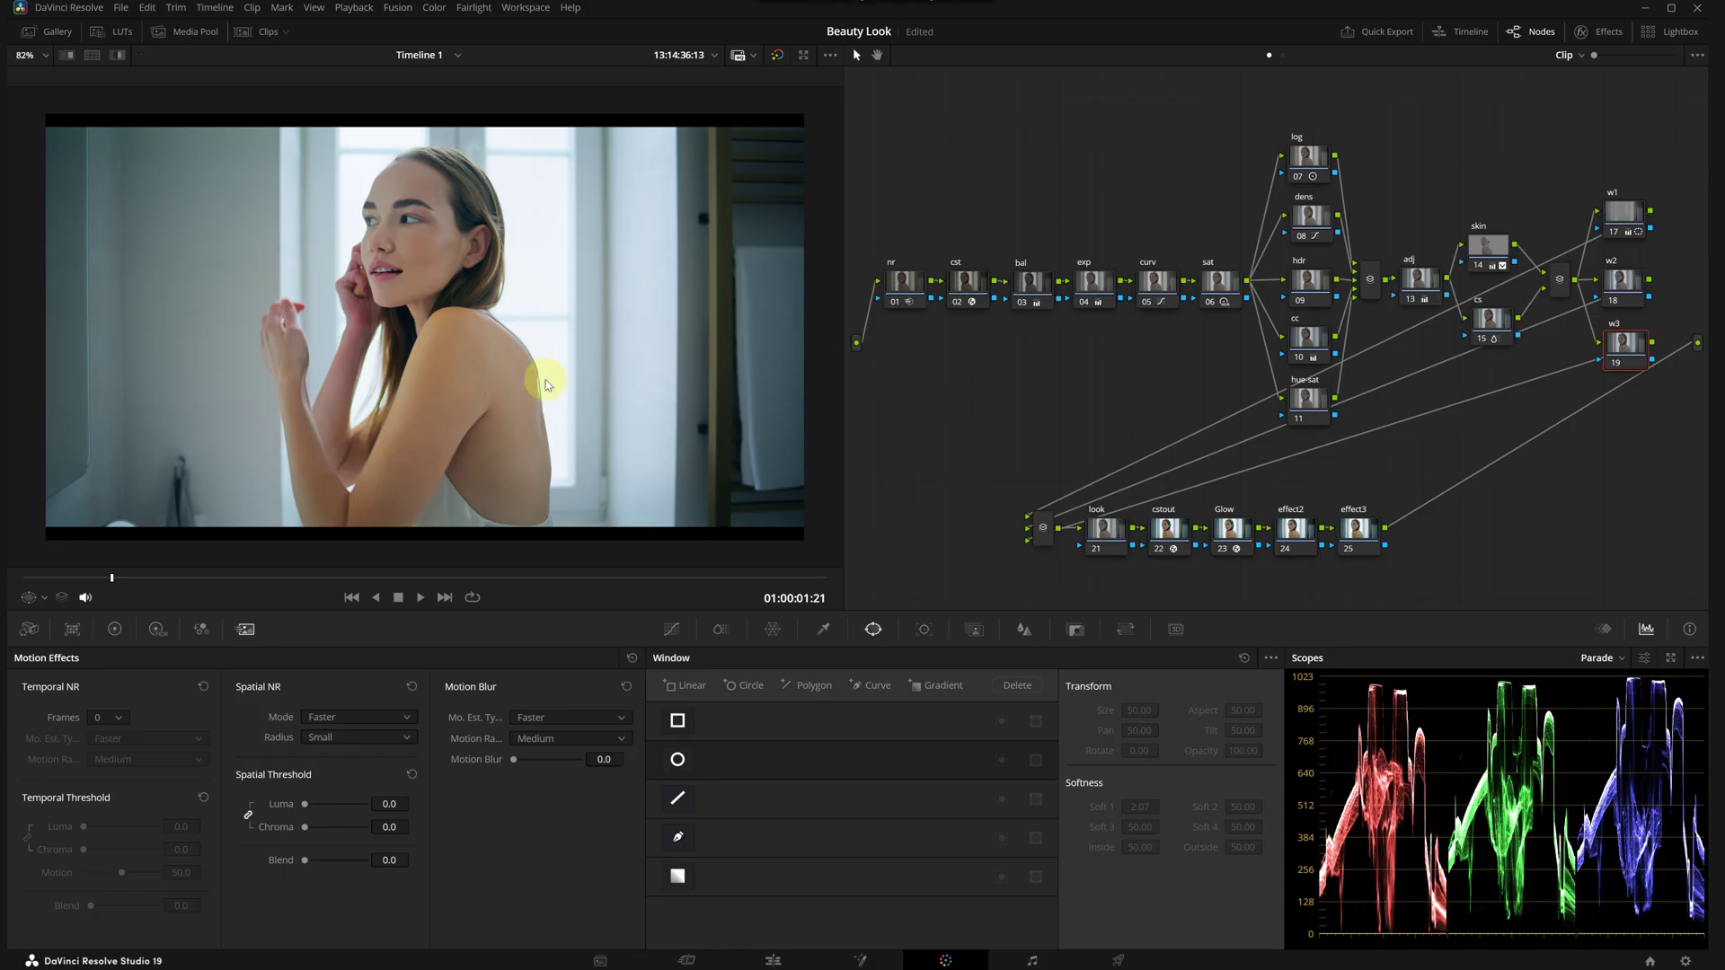
Step: On the w3 node, add a gradient window at the frame's right edge, rotated 90.32 with softness 7.94, and set gamma to 0.13
{"action": "scroll", "coordinate": [508, 379], "scroll_direction": "down", "scroll_amount": 1}
{"action": "left_click", "coordinate": [677, 876]}
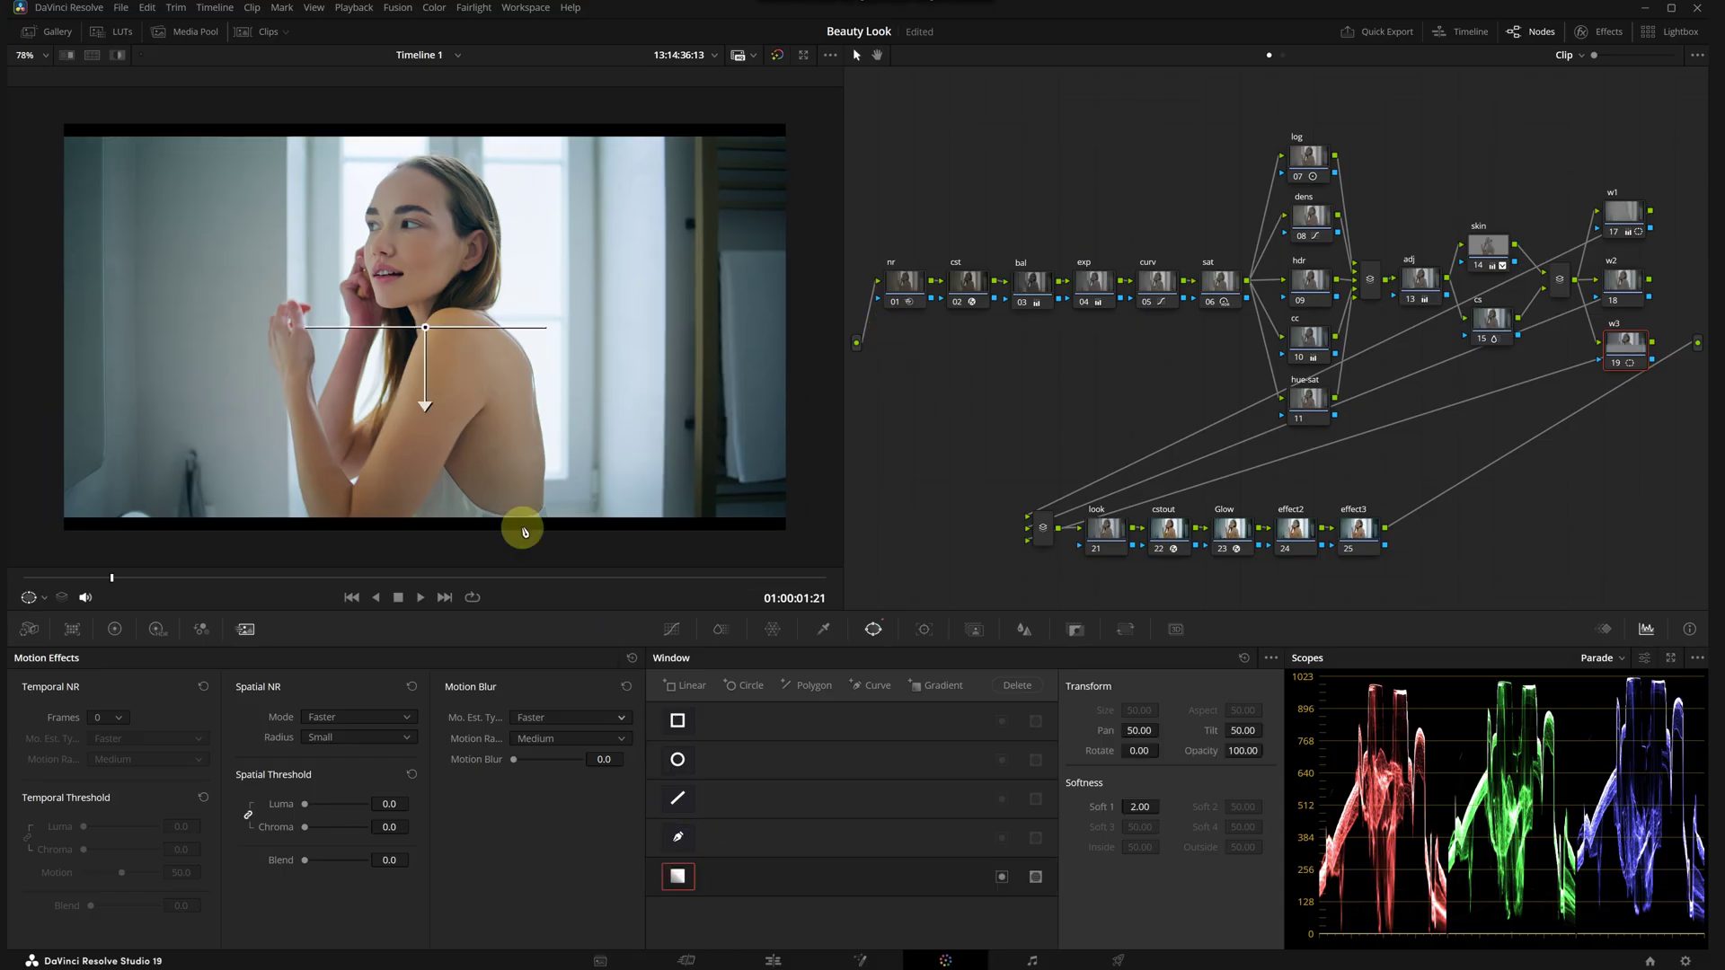
{"action": "left_click_drag", "start_coordinate": [462, 449], "coordinate": [740, 392]}
{"action": "scroll", "coordinate": [740, 392], "scroll_direction": "down", "scroll_amount": 1}
{"action": "left_click_drag", "start_coordinate": [551, 331], "coordinate": [555, 323]}
{"action": "left_click_drag", "start_coordinate": [742, 323], "coordinate": [789, 331]}
{"action": "left_click_drag", "start_coordinate": [600, 330], "coordinate": [578, 327]}
{"action": "left_click_drag", "start_coordinate": [790, 331], "coordinate": [797, 332]}
{"action": "left_click_drag", "start_coordinate": [261, 899], "coordinate": [524, 936]}
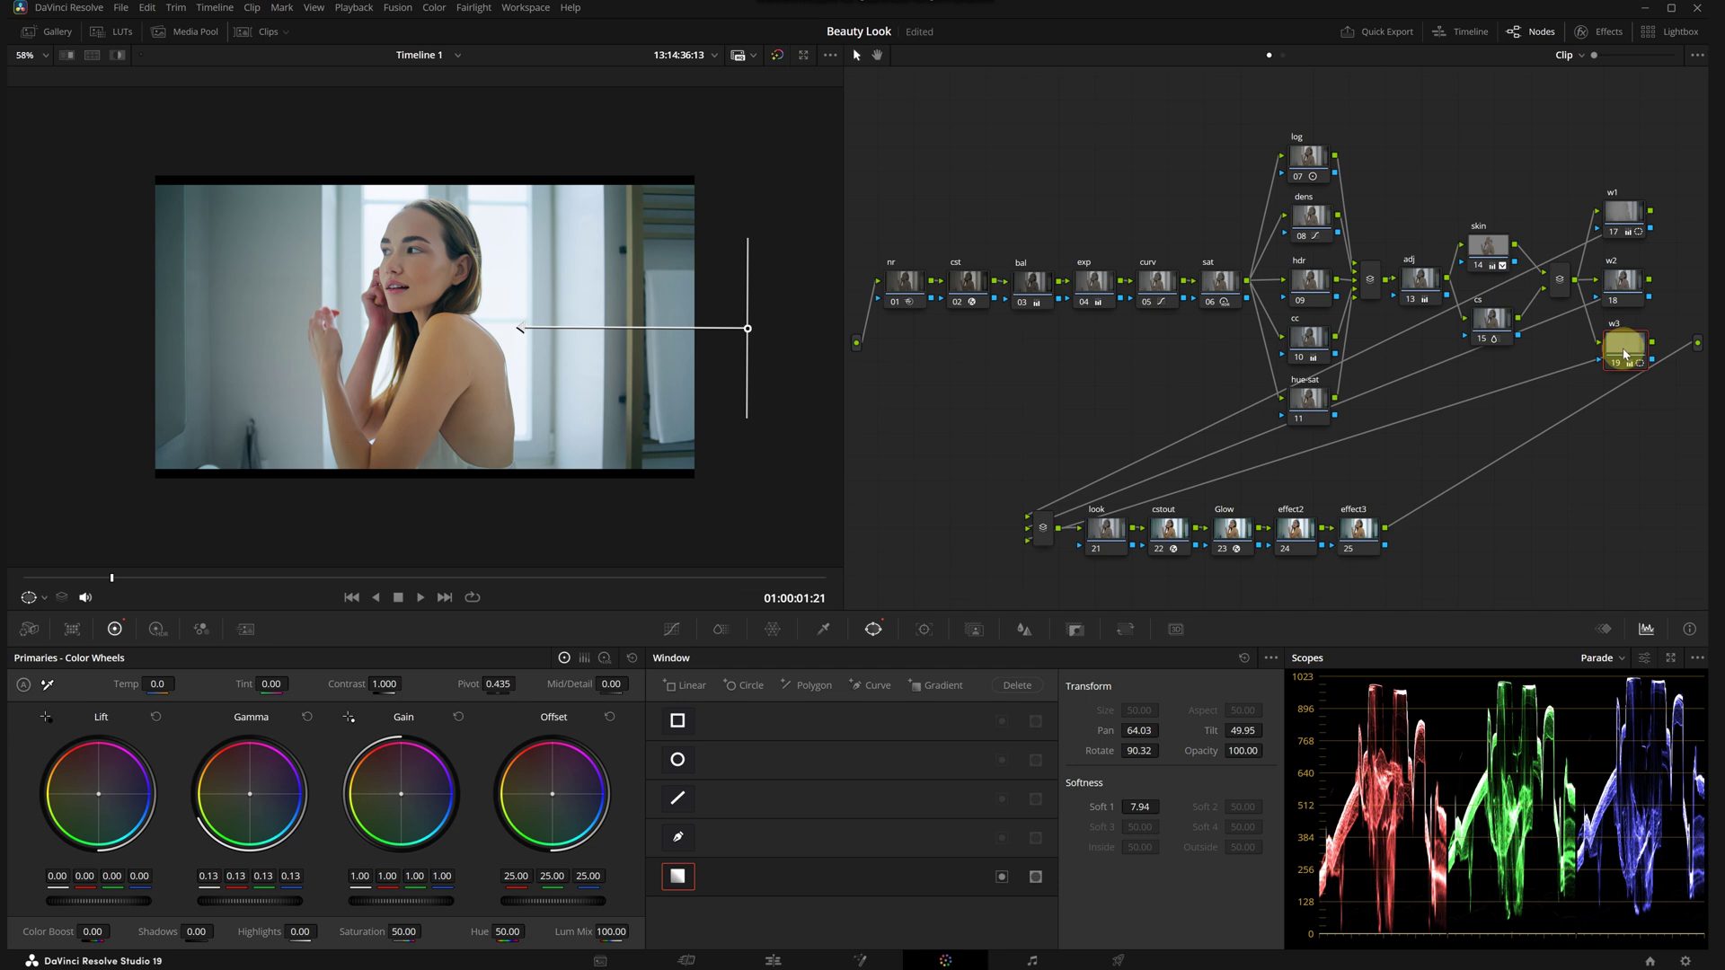
Step: Copy the w3 grade onto the w2 node and move the copied gradient window to the opposite side of the frame
{"action": "left_click_drag", "start_coordinate": [1625, 354], "coordinate": [1618, 285]}
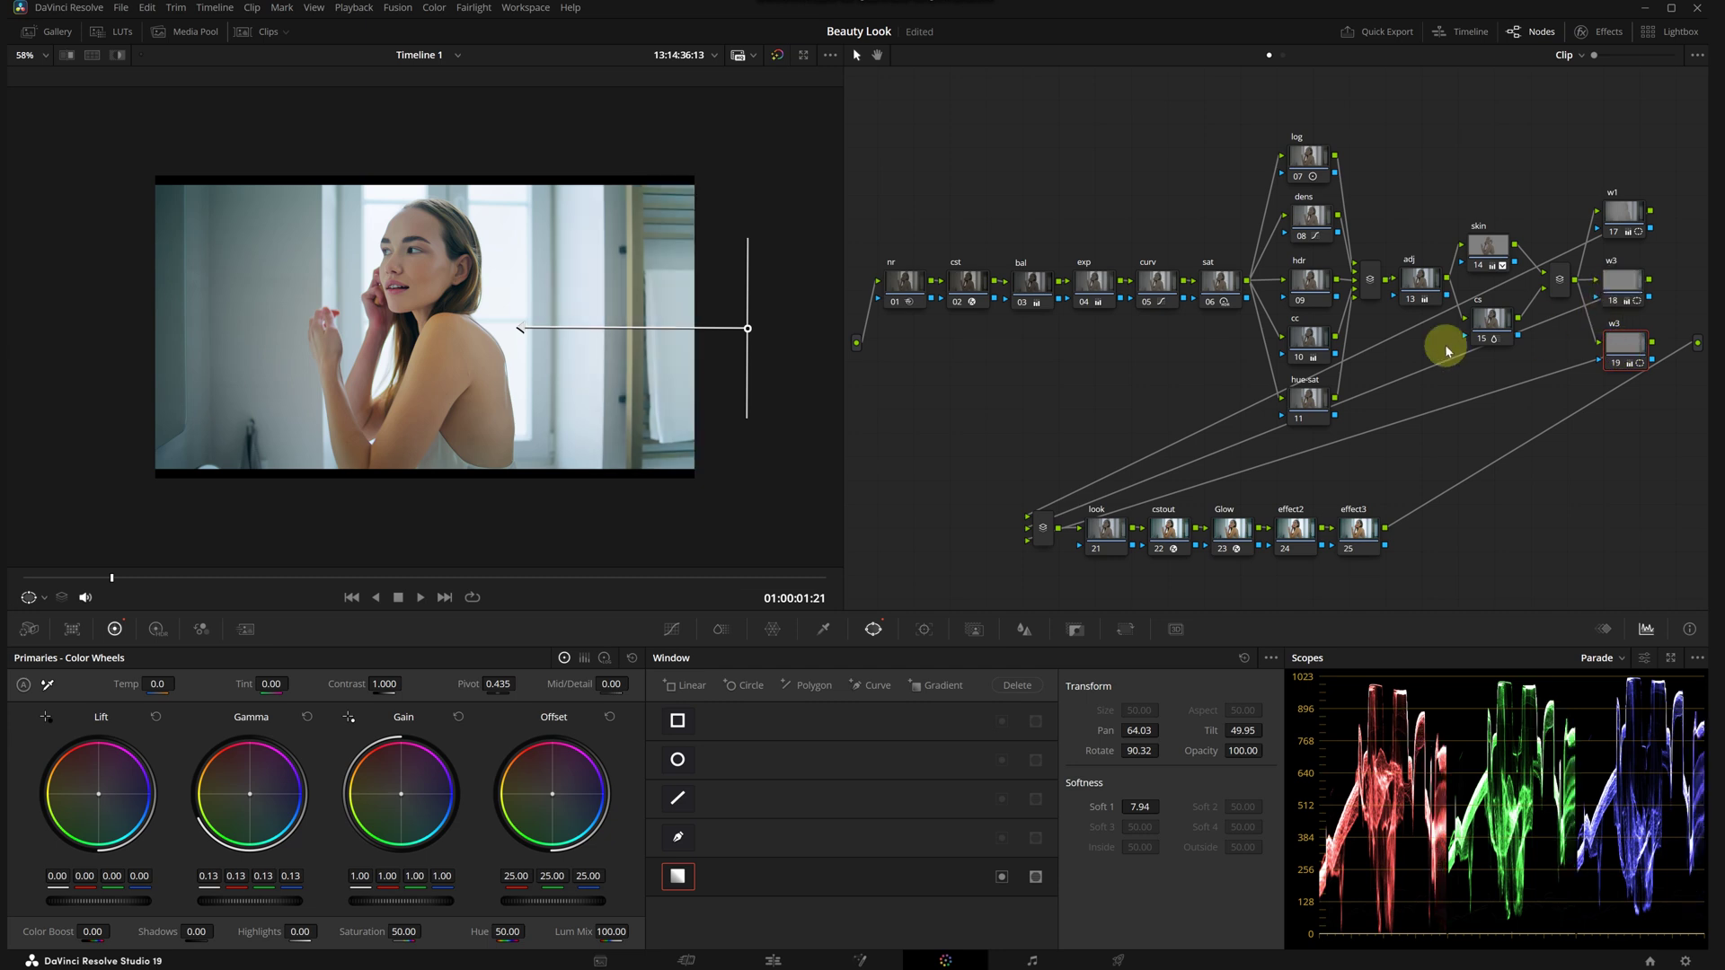
{"action": "left_click_drag", "start_coordinate": [747, 328], "coordinate": [359, 334]}
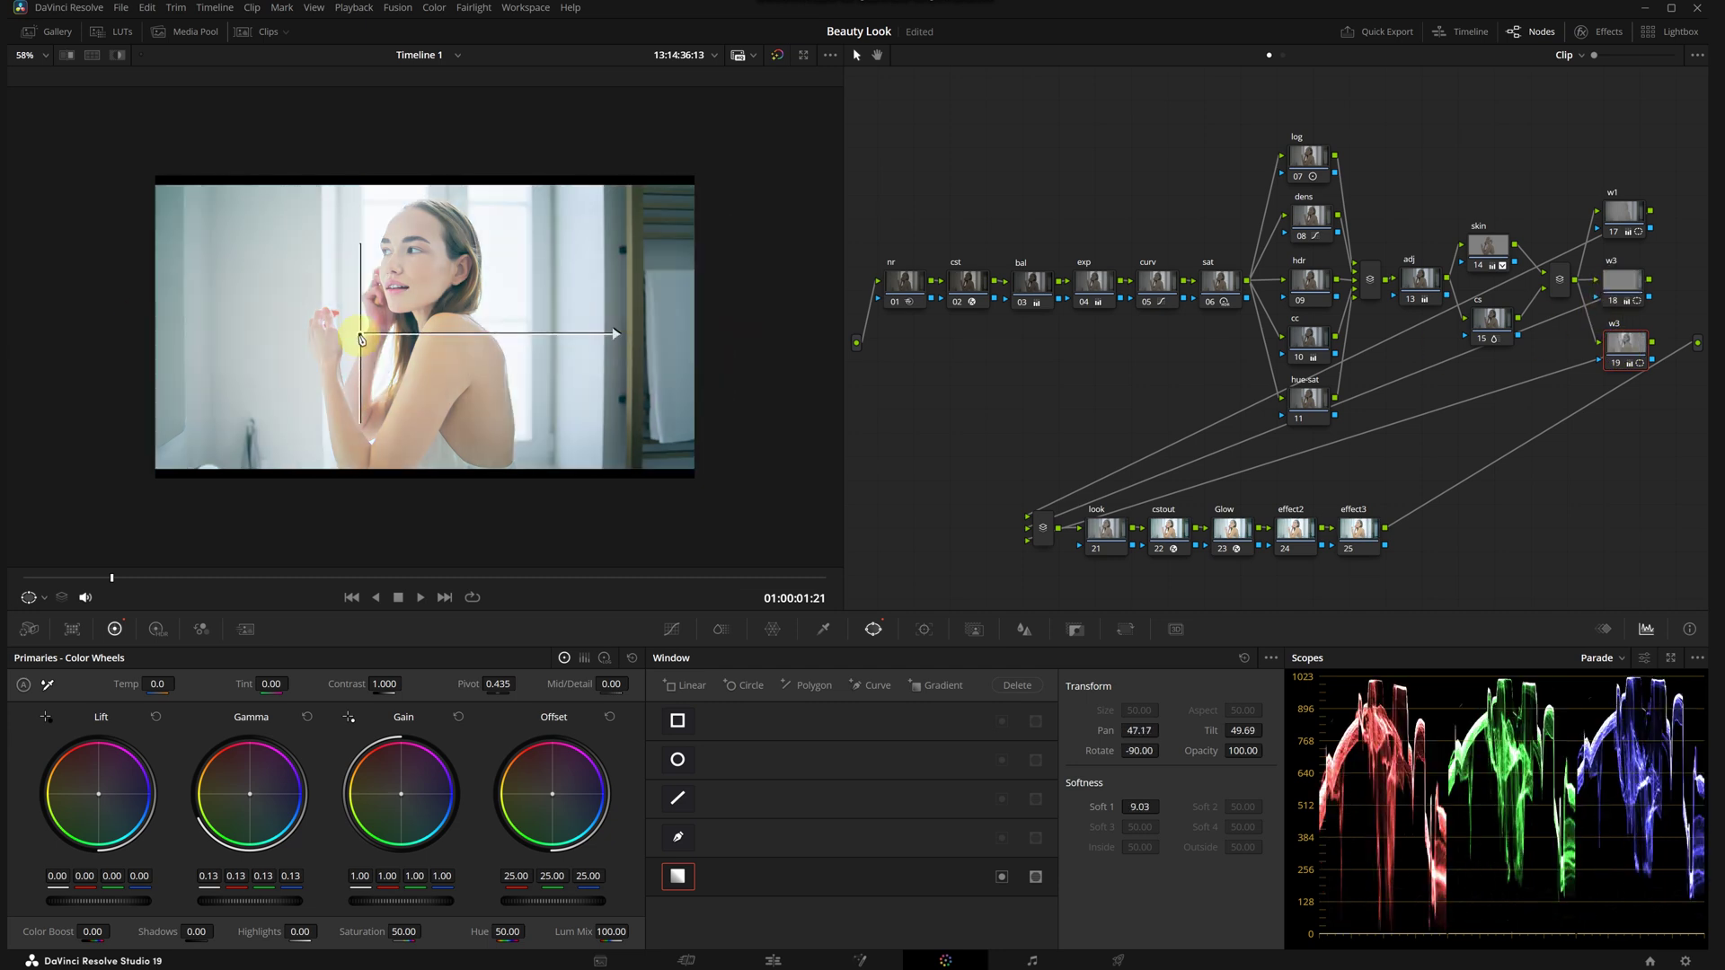
{"action": "left_click_drag", "start_coordinate": [359, 334], "coordinate": [100, 329]}
Step: Compare the image with all three window nodes disabled and enabled
{"action": "key", "text": "ctrl+d"}
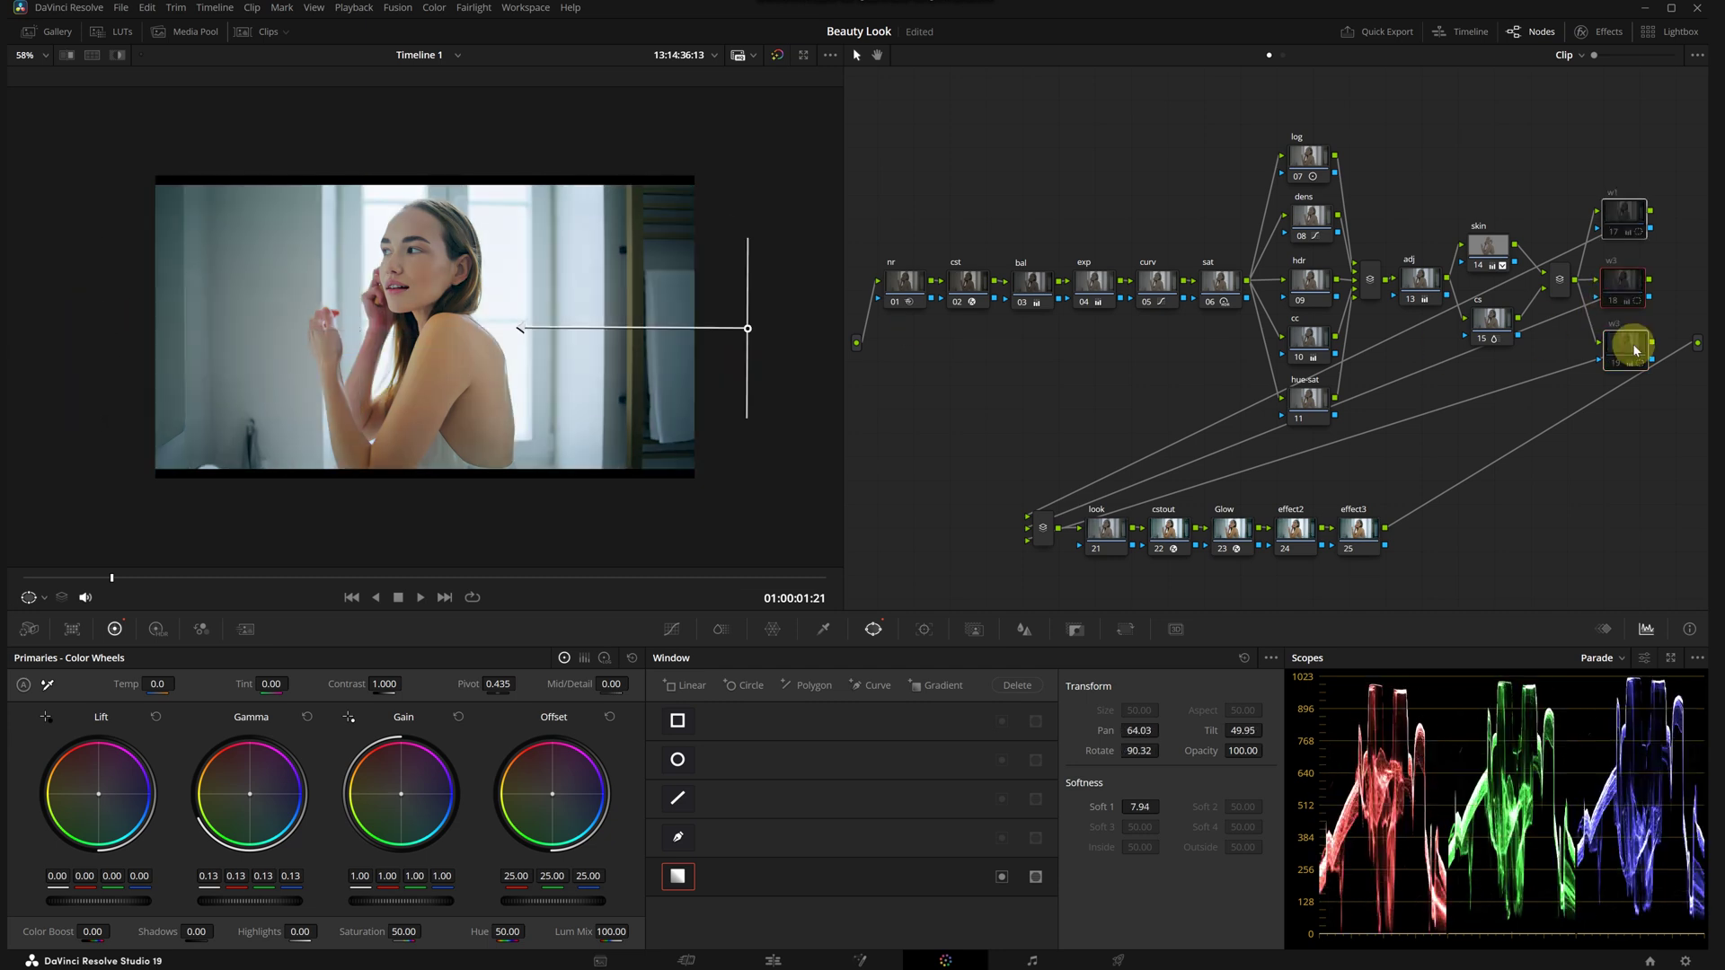
{"action": "key", "text": "ctrl+d"}
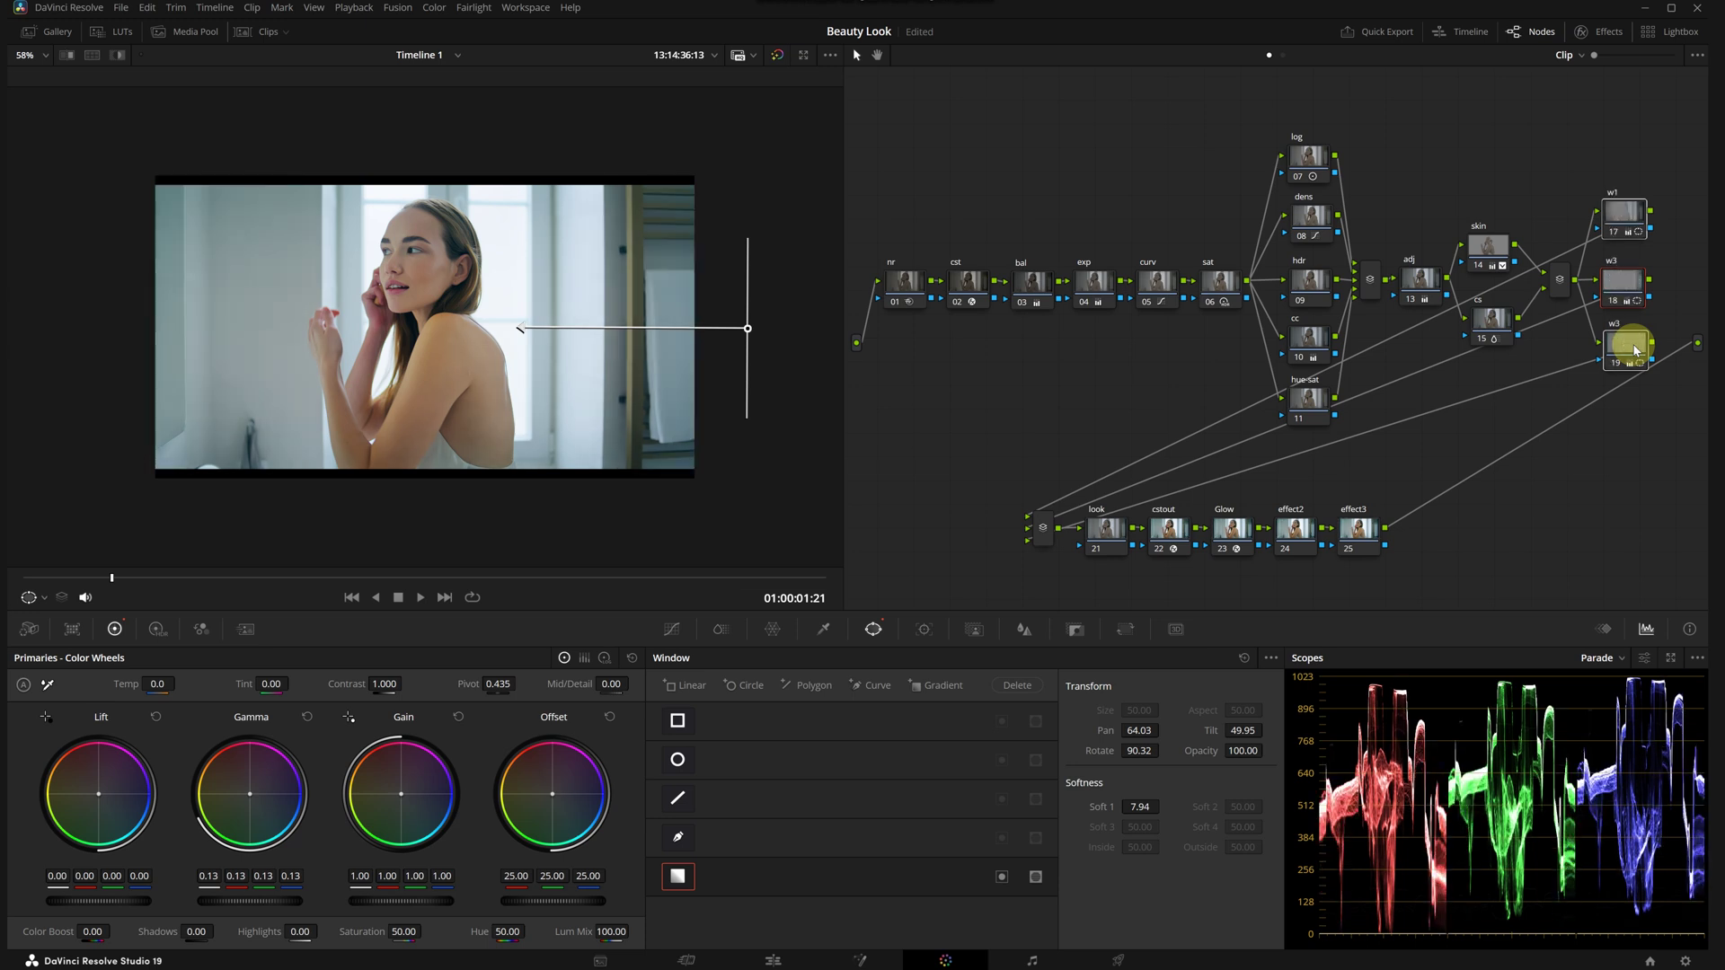
{"action": "left_click", "coordinate": [1624, 213]}
Step: With the whole image fitted at frame 01:00:12:10, slightly raise the black point of the curv node's custom curve
{"action": "left_click", "coordinate": [1093, 281]}
{"action": "left_click", "coordinate": [43, 55]}
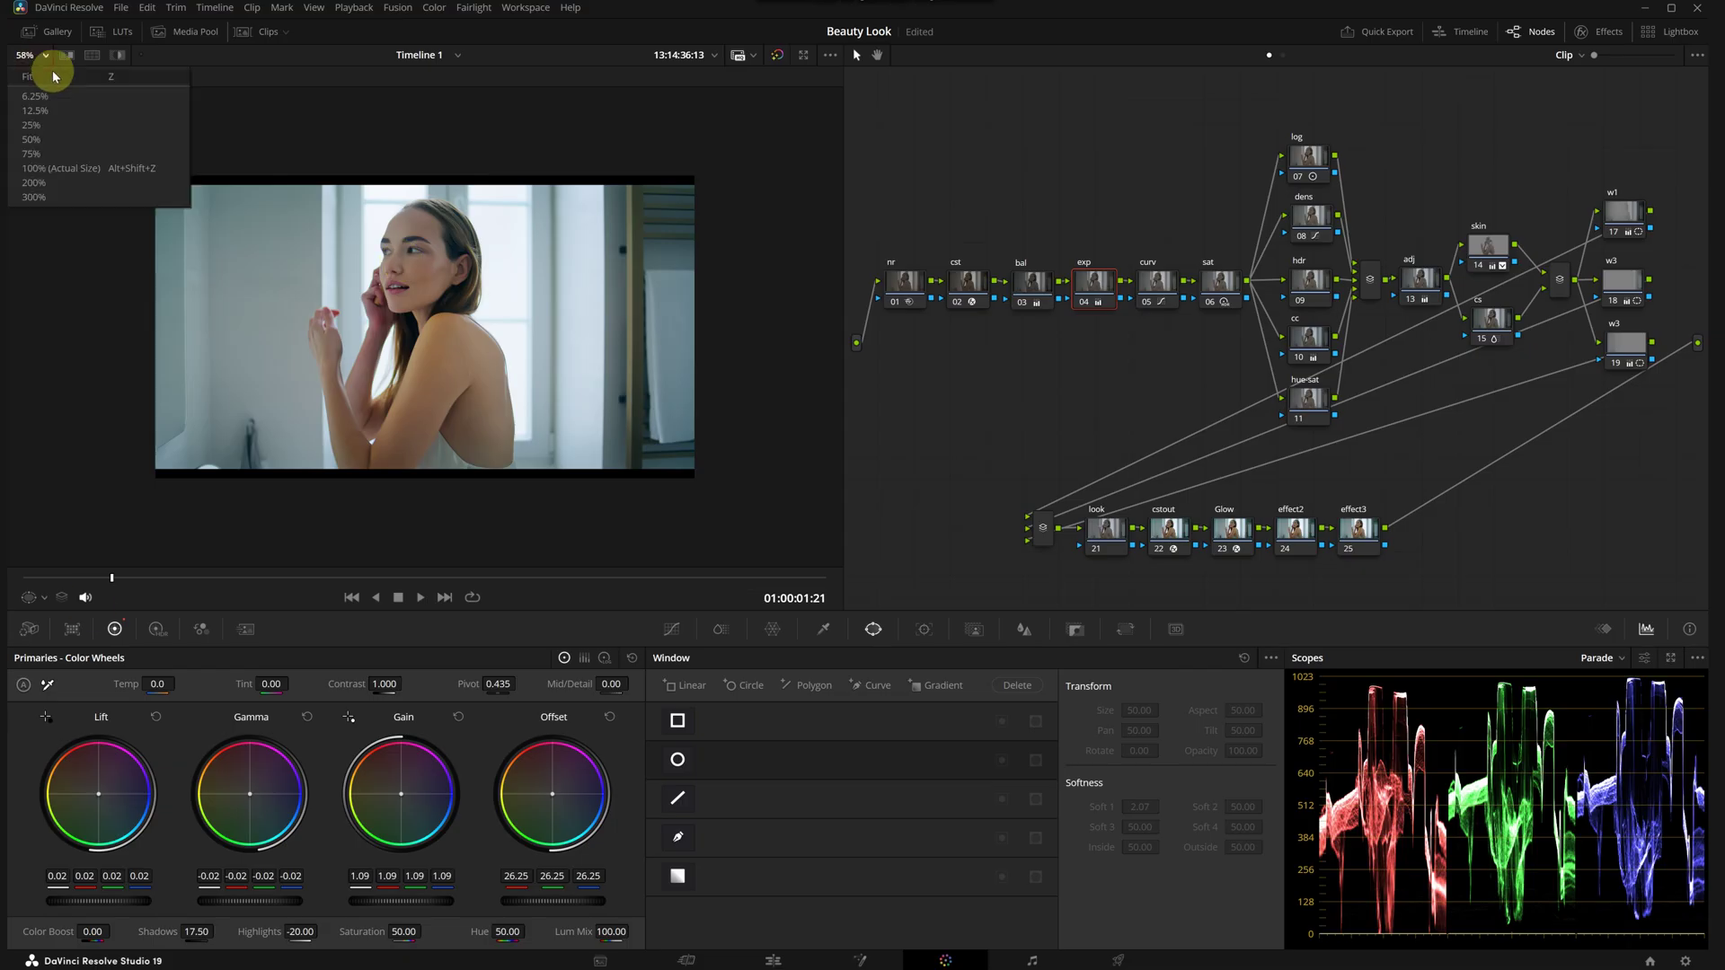
{"action": "left_click", "coordinate": [53, 77]}
{"action": "left_click_drag", "start_coordinate": [111, 578], "coordinate": [617, 577]}
{"action": "left_click", "coordinate": [1156, 284]}
{"action": "left_click", "coordinate": [671, 628]}
{"action": "left_click", "coordinate": [663, 930]}
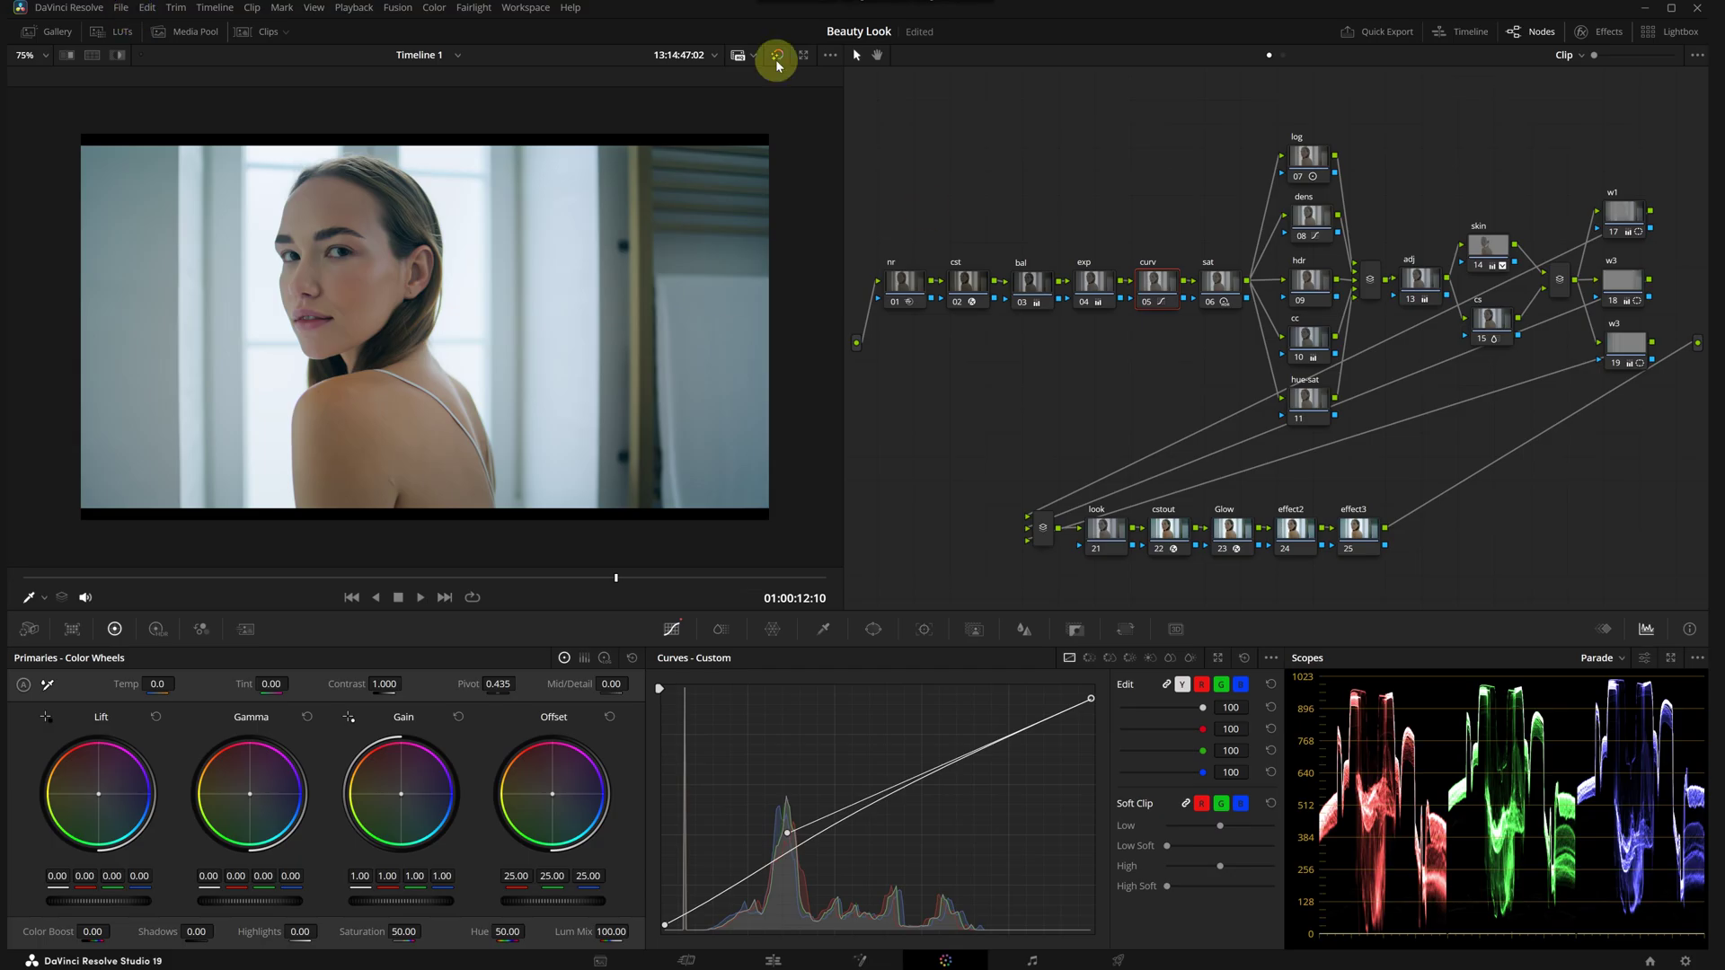
Step: Disable the whole grade and re-enable only the cst and cstout nodes to review the look from the start
{"action": "left_click", "coordinate": [776, 54]}
{"action": "left_click", "coordinate": [29, 629]}
{"action": "left_click", "coordinate": [961, 304]}
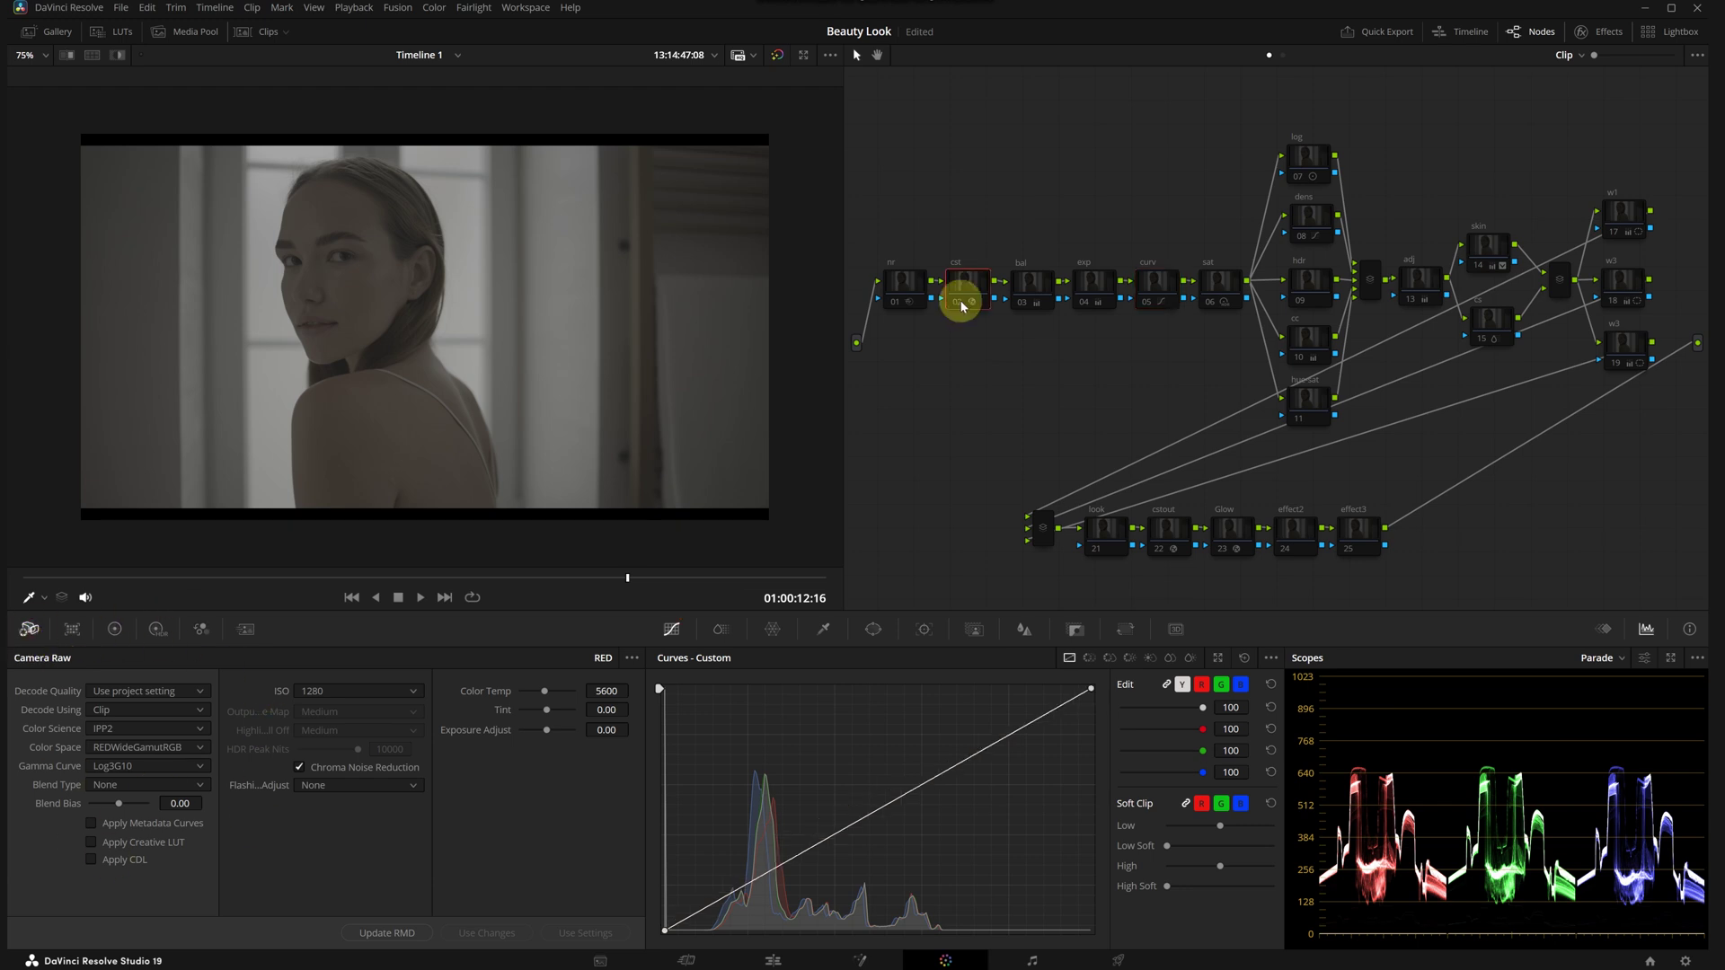
{"action": "left_click", "coordinate": [957, 302]}
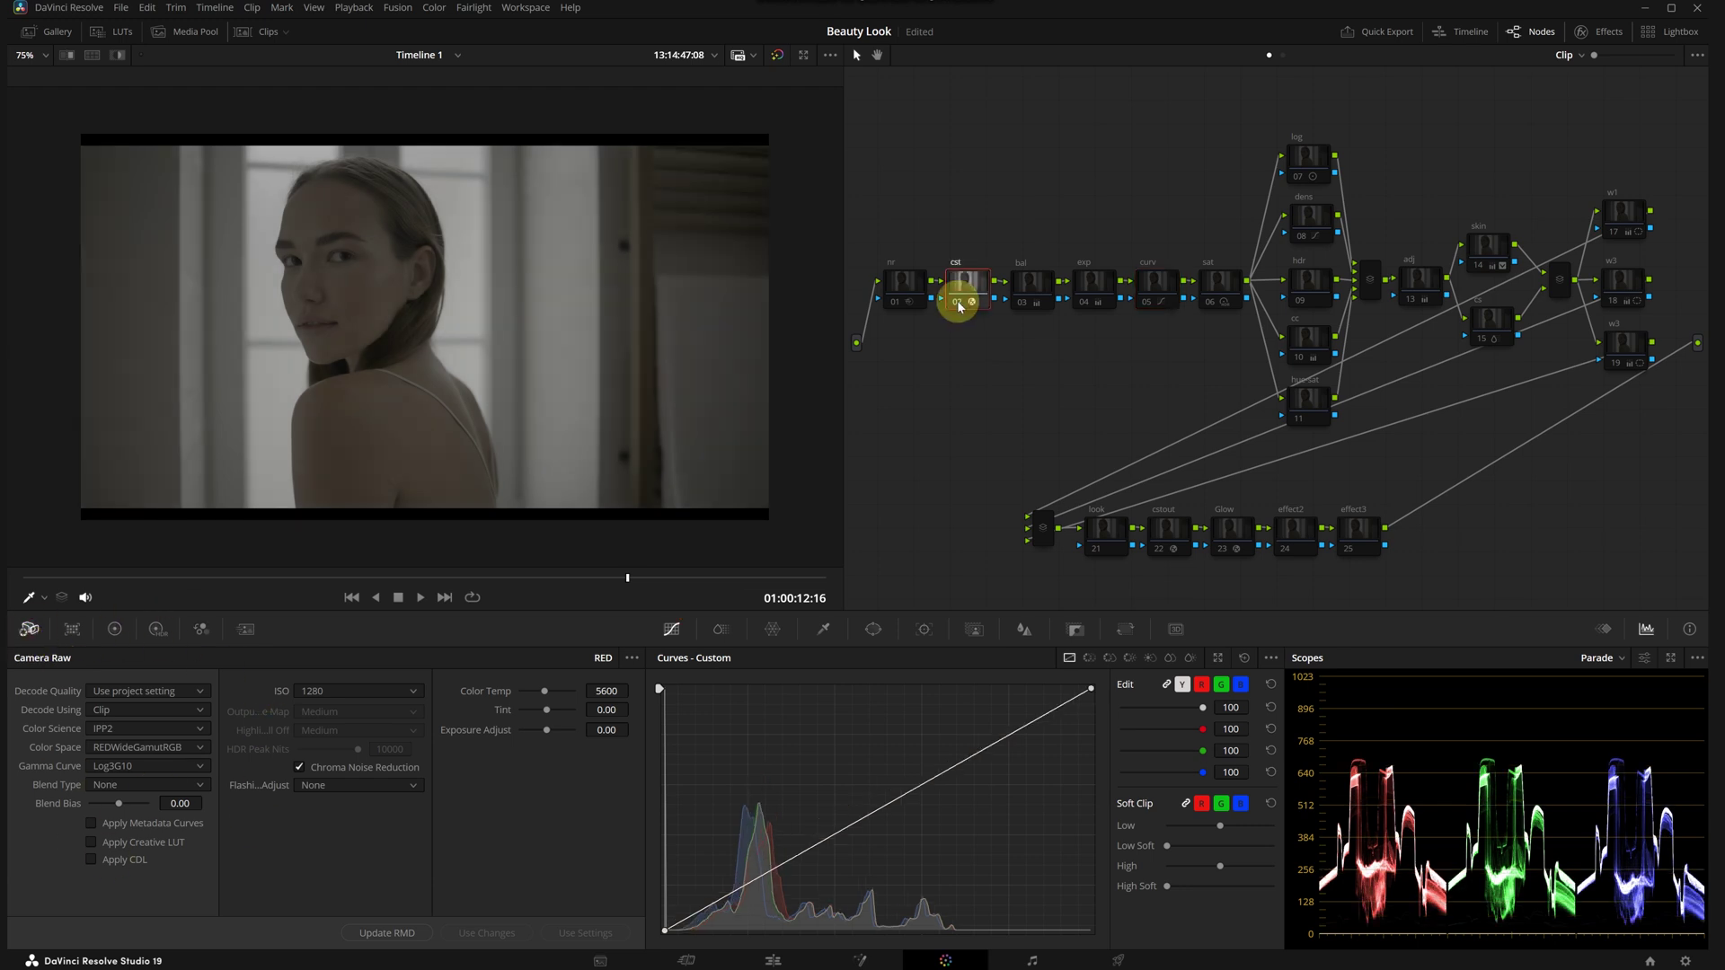
{"action": "left_click", "coordinate": [1161, 549]}
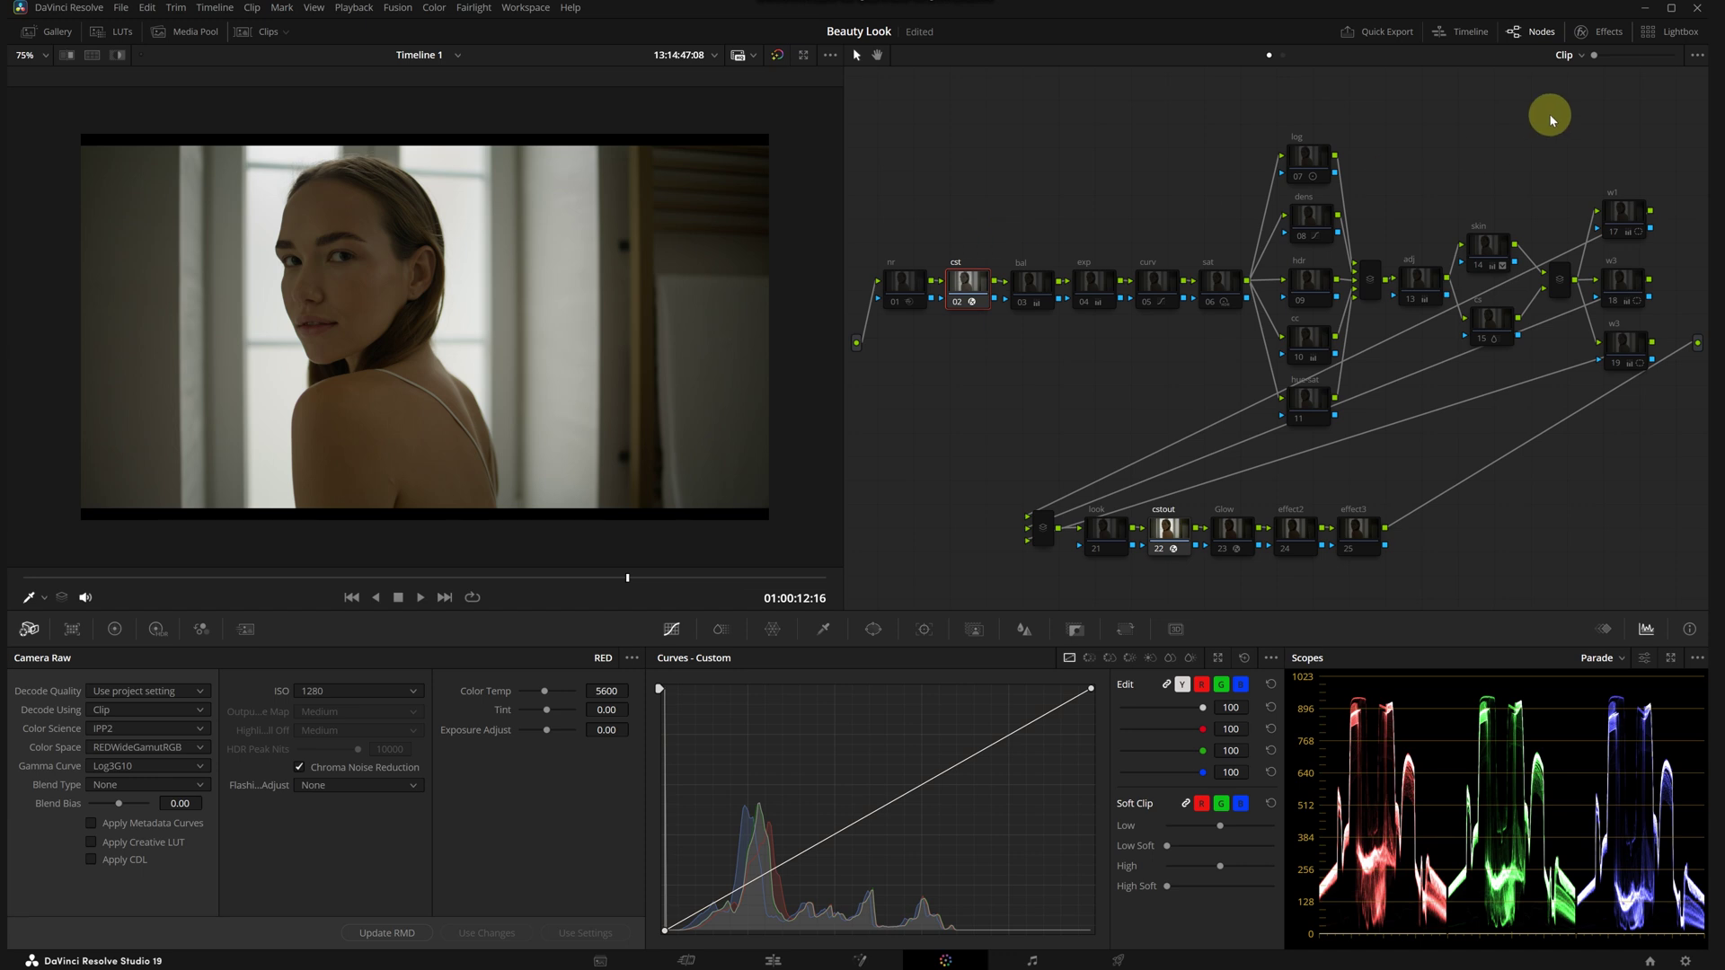
Step: Re-enable the exp, bal, curv and sat nodes one after another to review each one's contribution
{"action": "left_click", "coordinate": [1084, 289]}
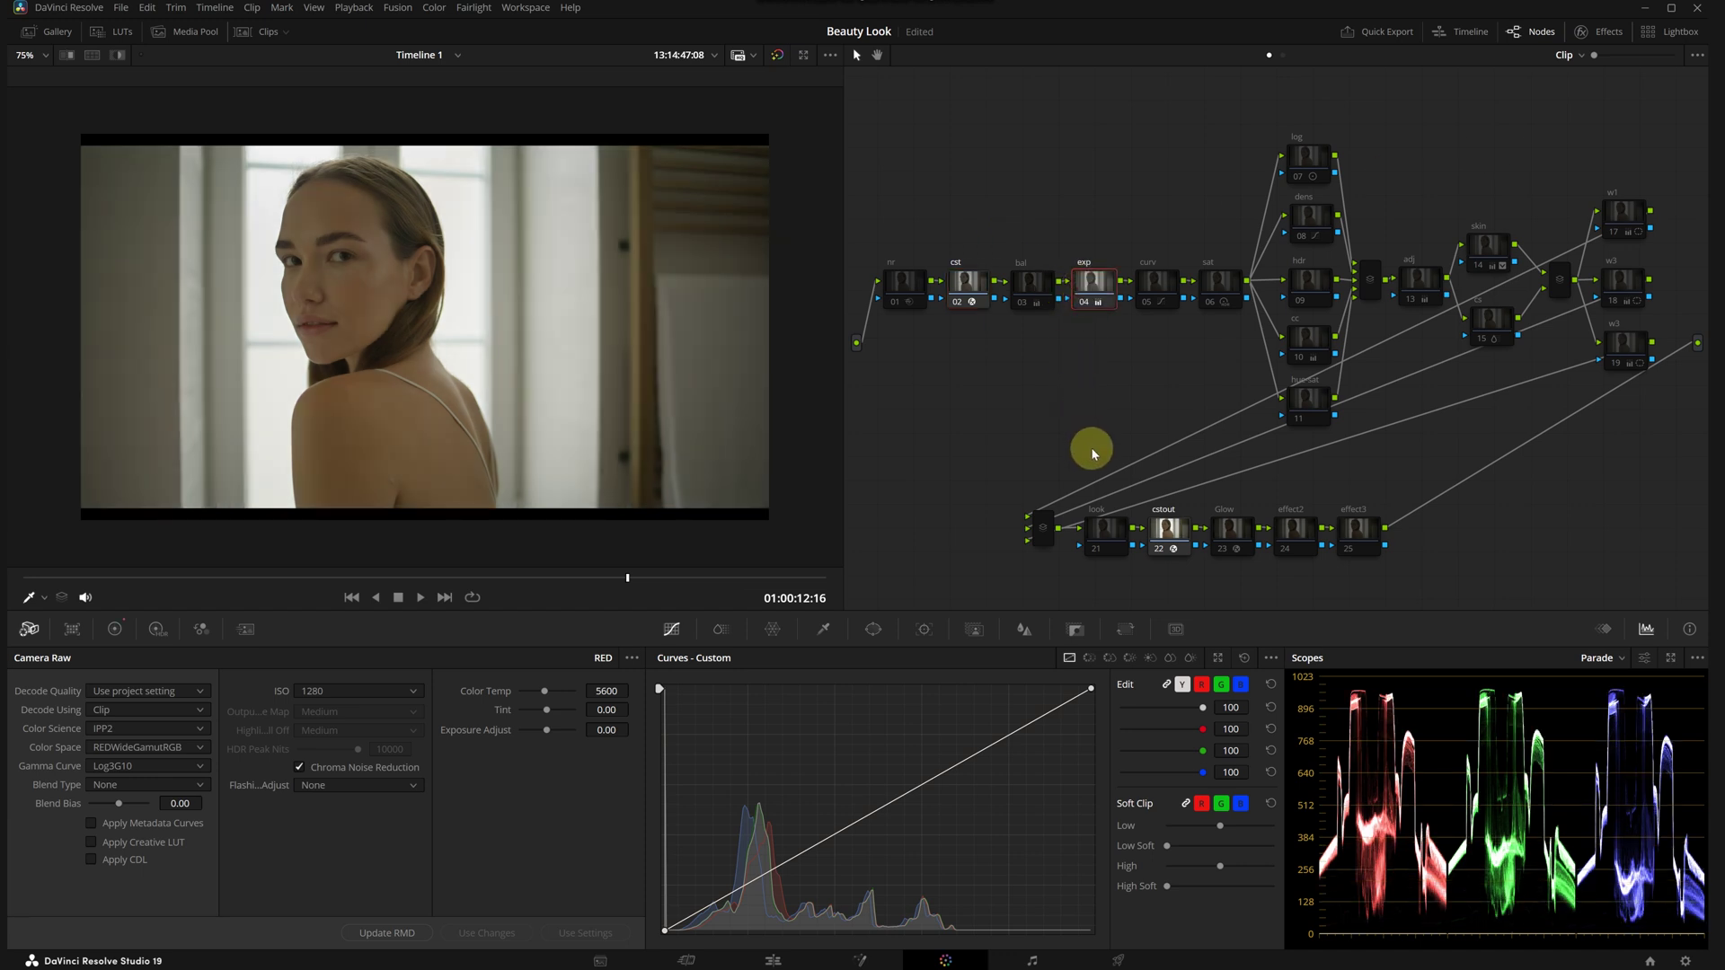
{"action": "left_click", "coordinate": [1022, 306]}
{"action": "left_click", "coordinate": [1146, 301]}
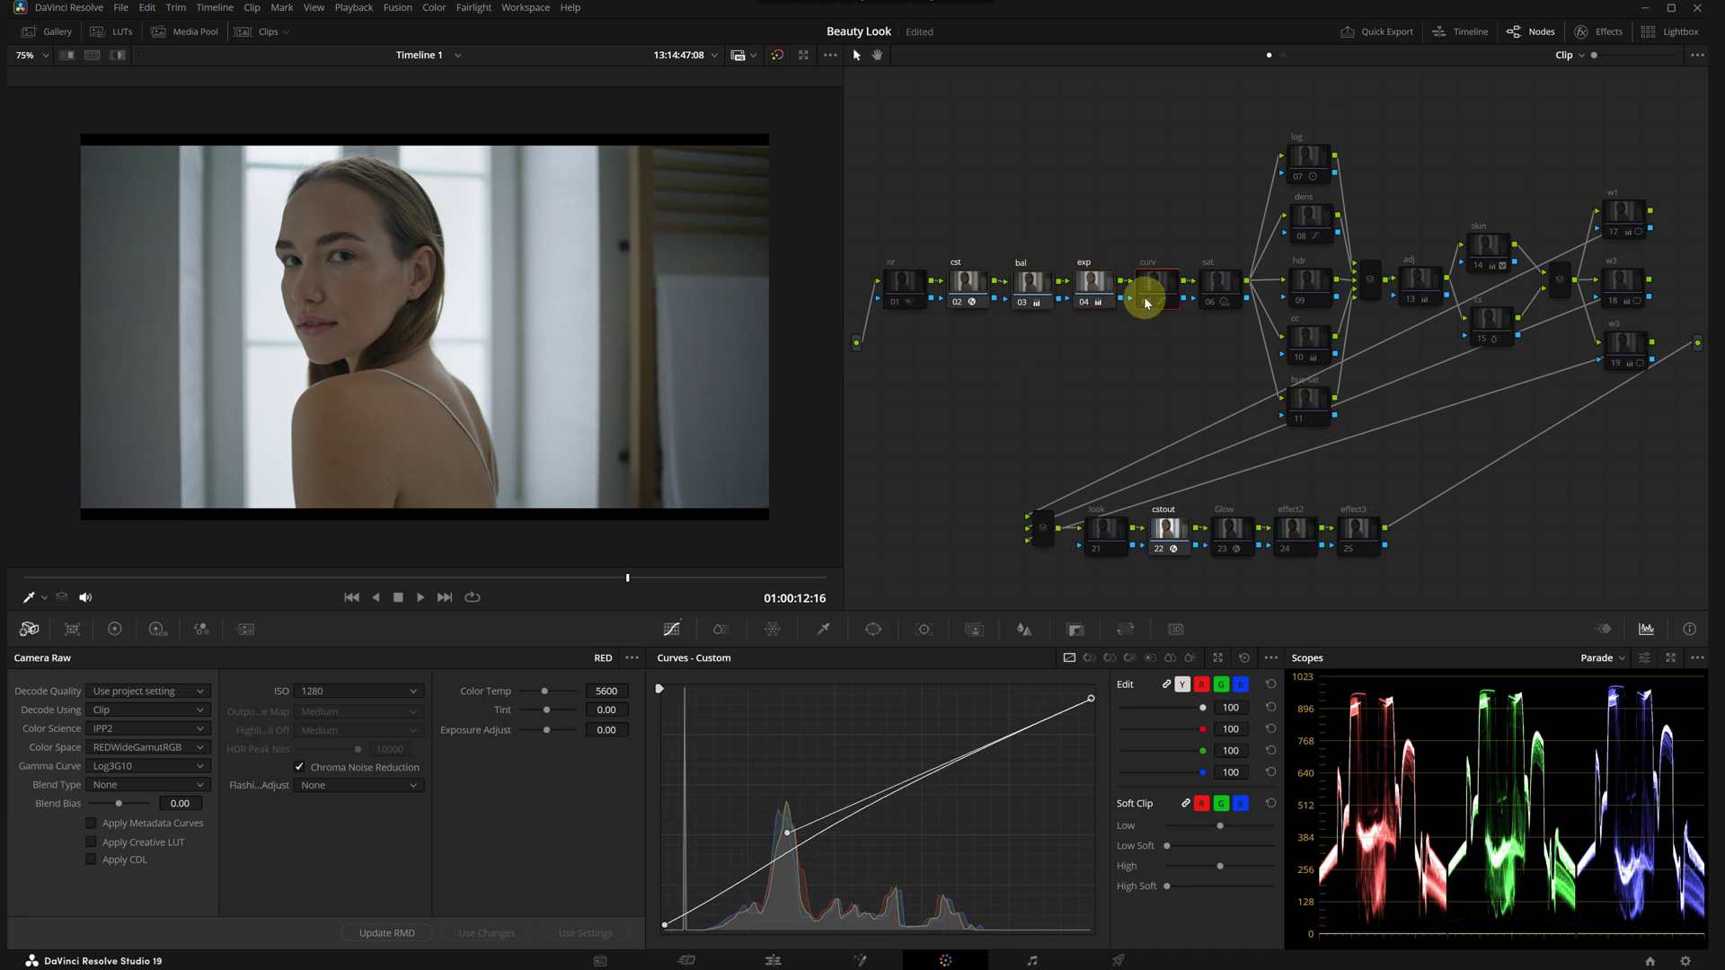
{"action": "left_click", "coordinate": [1146, 302]}
{"action": "left_click", "coordinate": [1210, 307]}
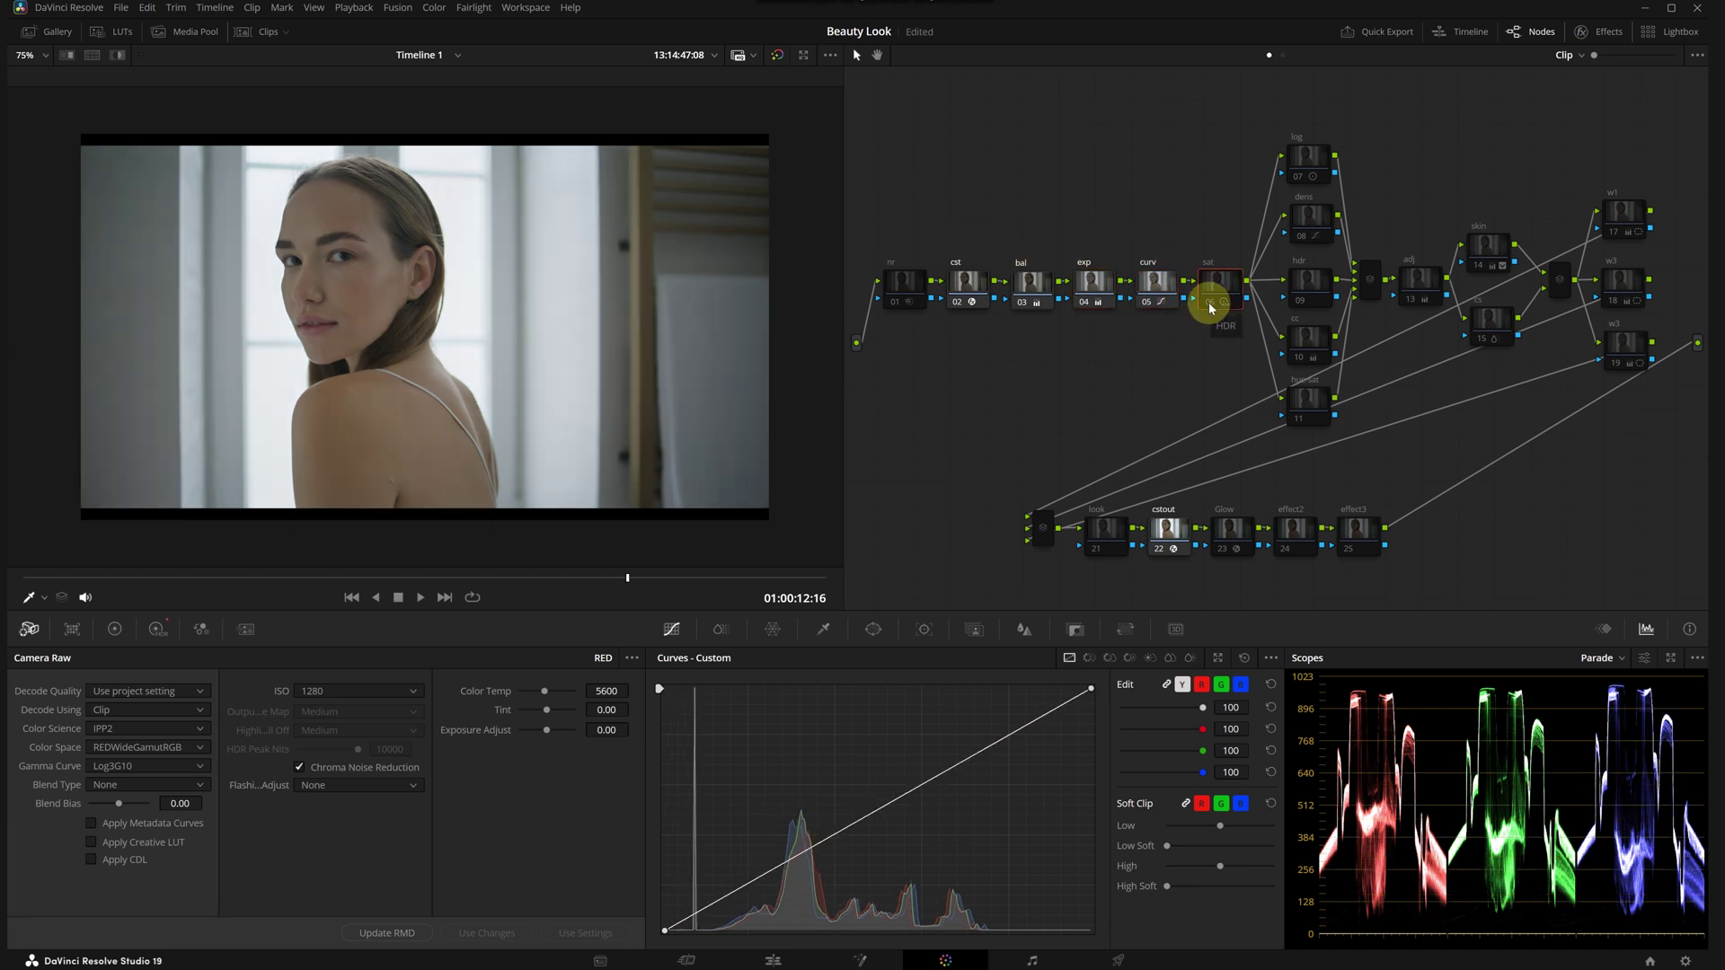
{"action": "left_click", "coordinate": [1210, 306]}
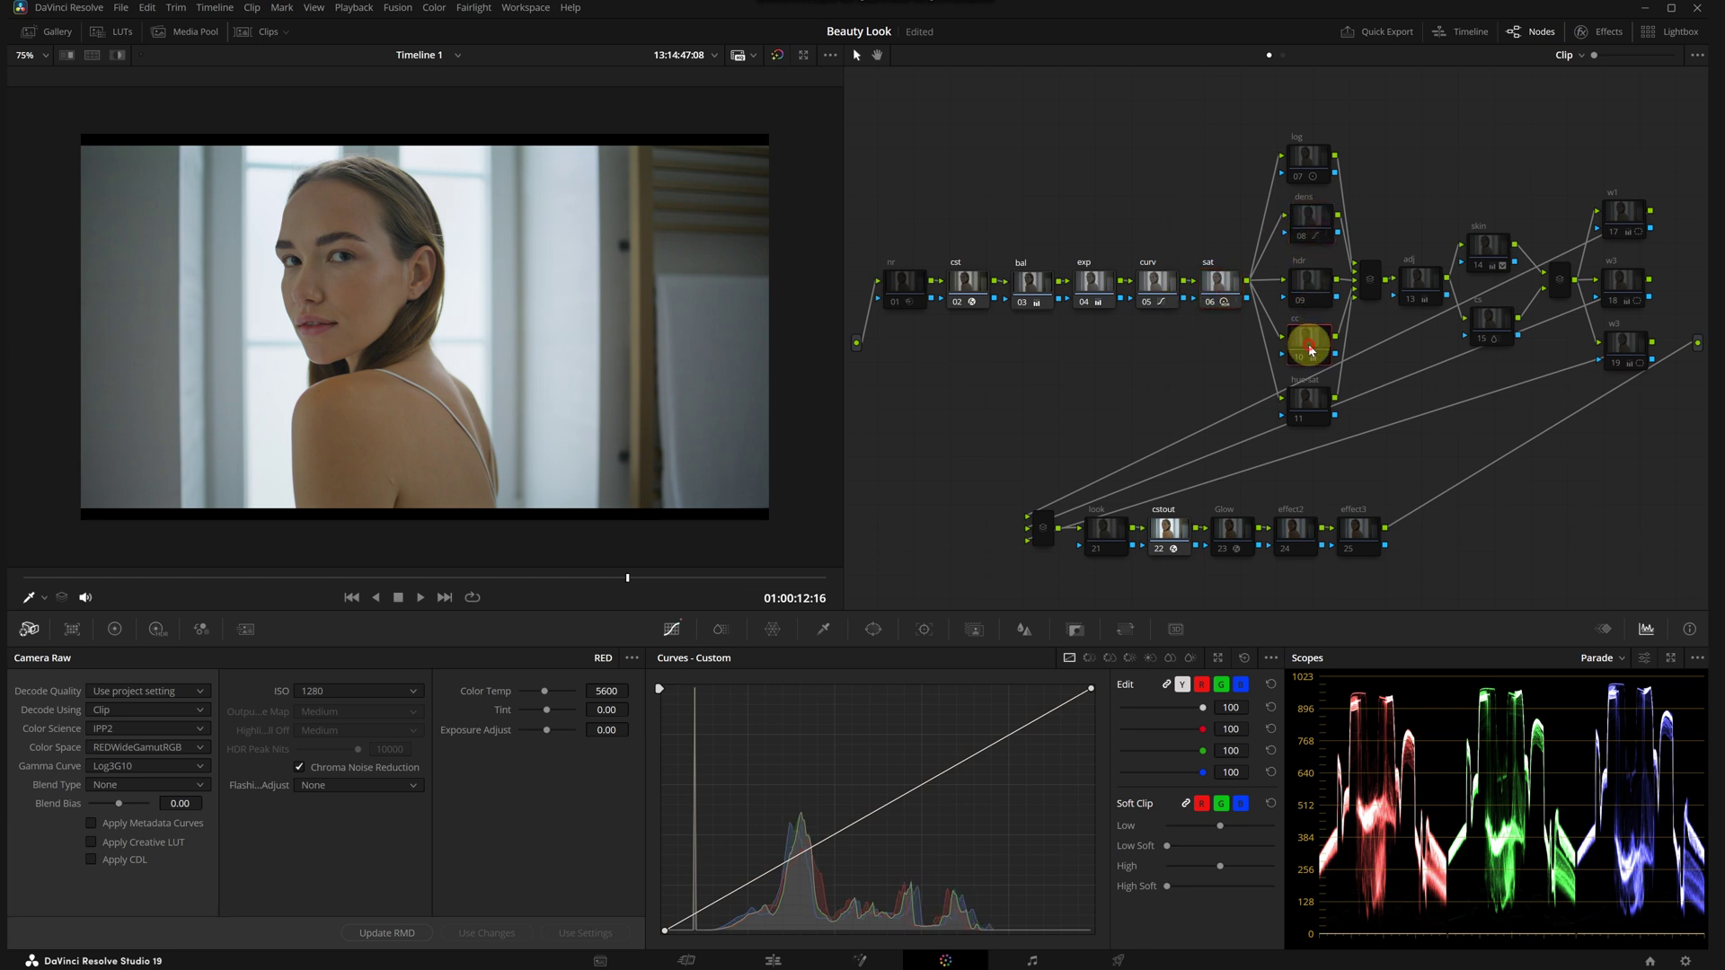
Step: Toggle the log, cc and dens nodes back on in turn to review the color contrast and density
{"action": "left_click", "coordinate": [1298, 184]}
{"action": "left_click", "coordinate": [1298, 185]}
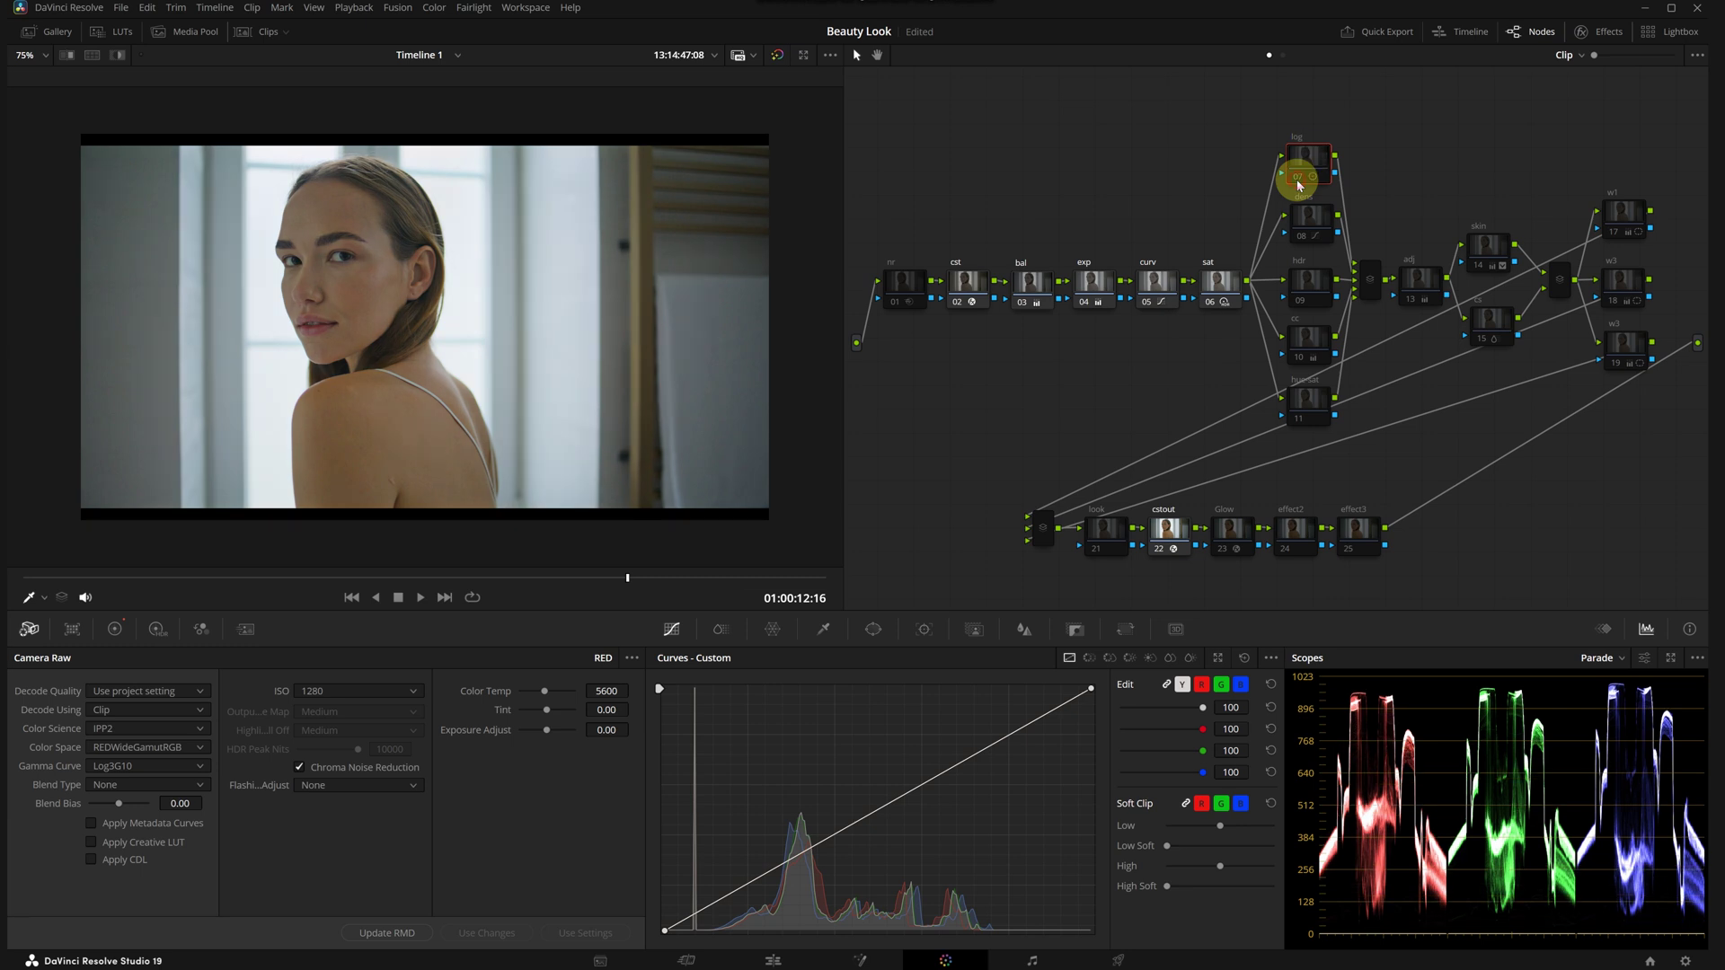
{"action": "left_click", "coordinate": [1299, 362]}
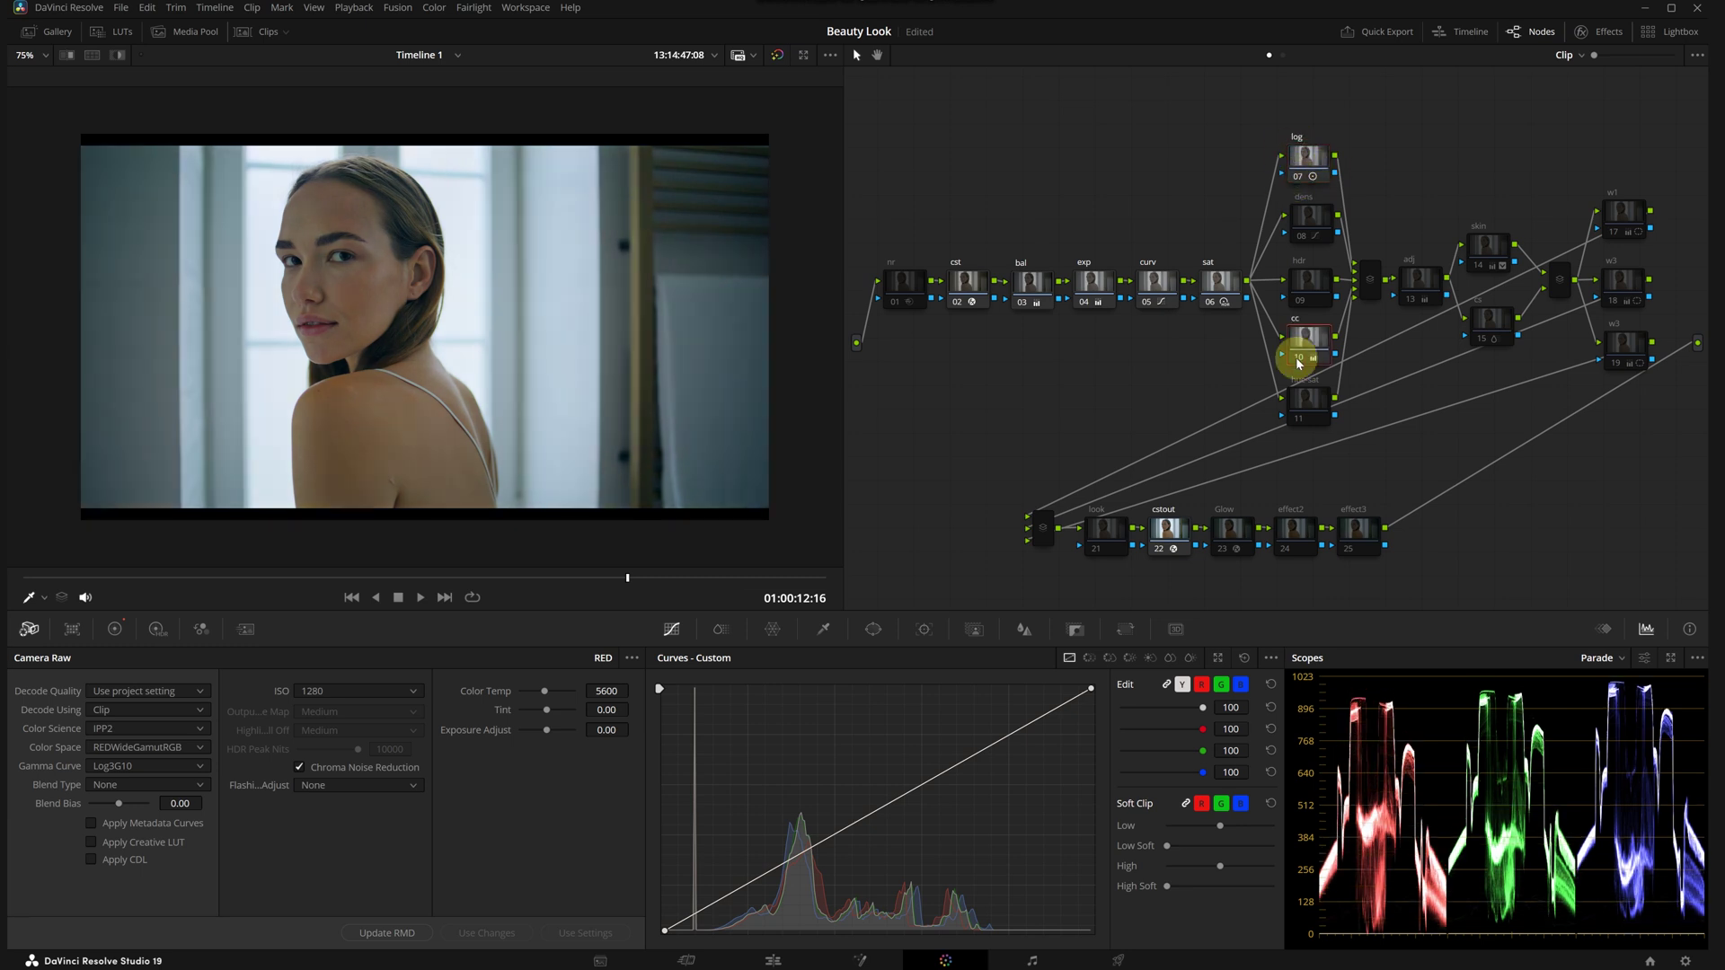
{"action": "left_click", "coordinate": [1304, 232]}
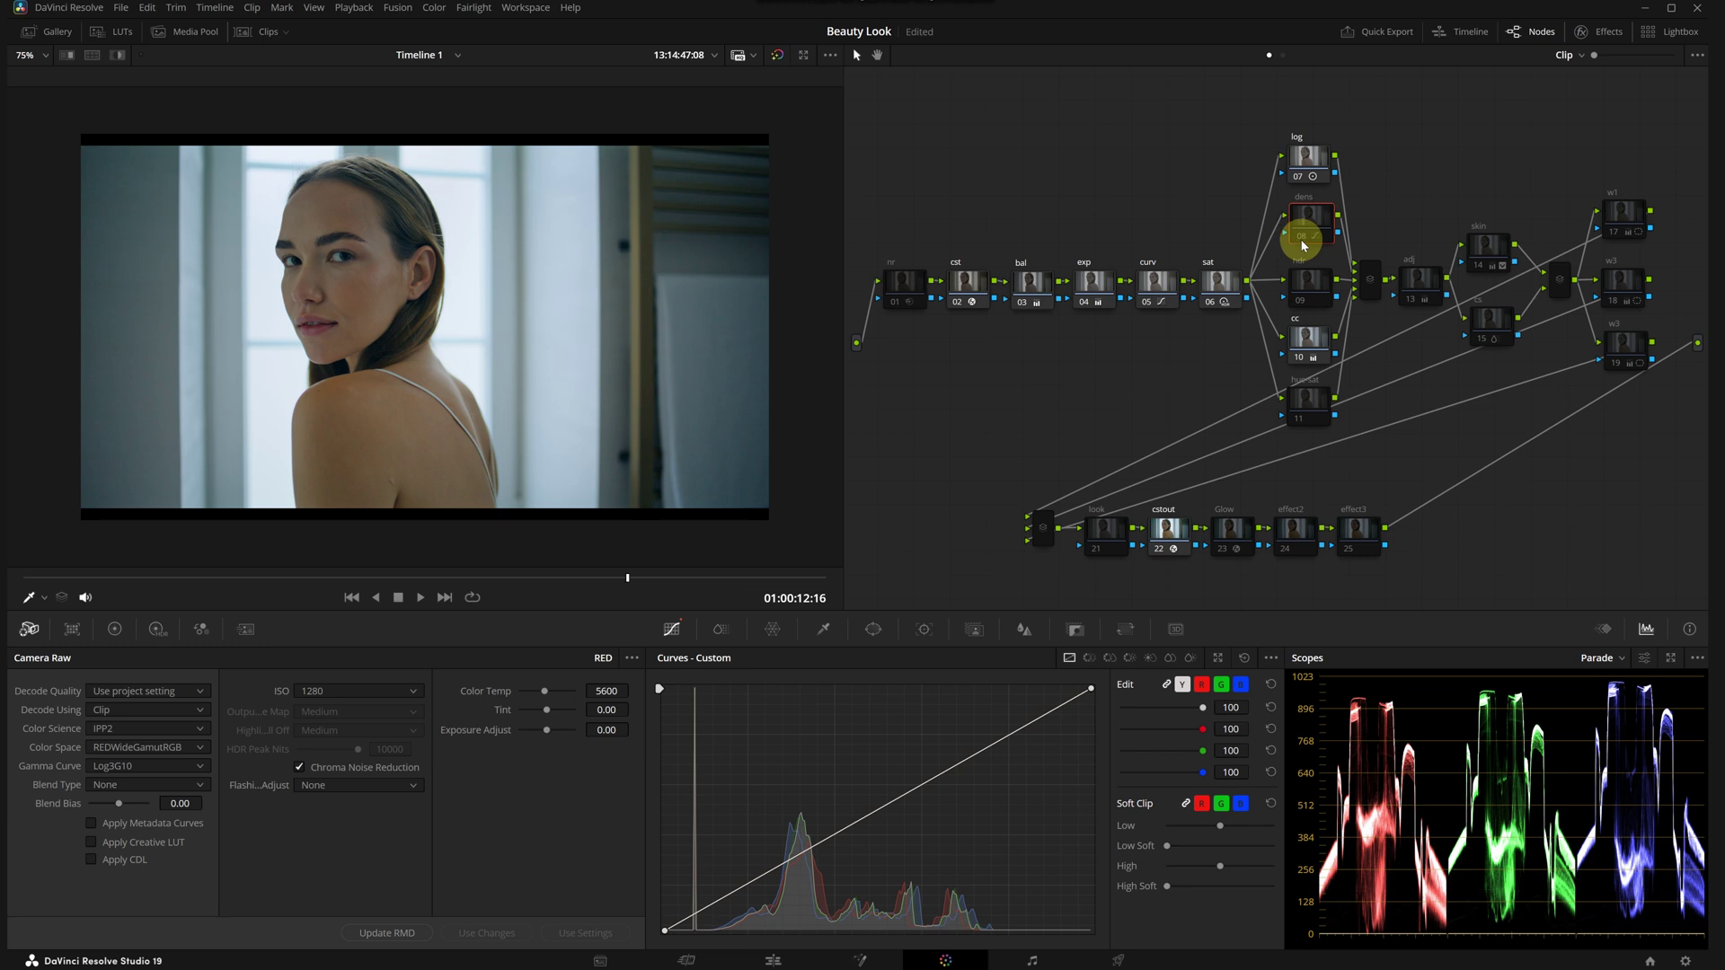
{"action": "left_click", "coordinate": [338, 306]}
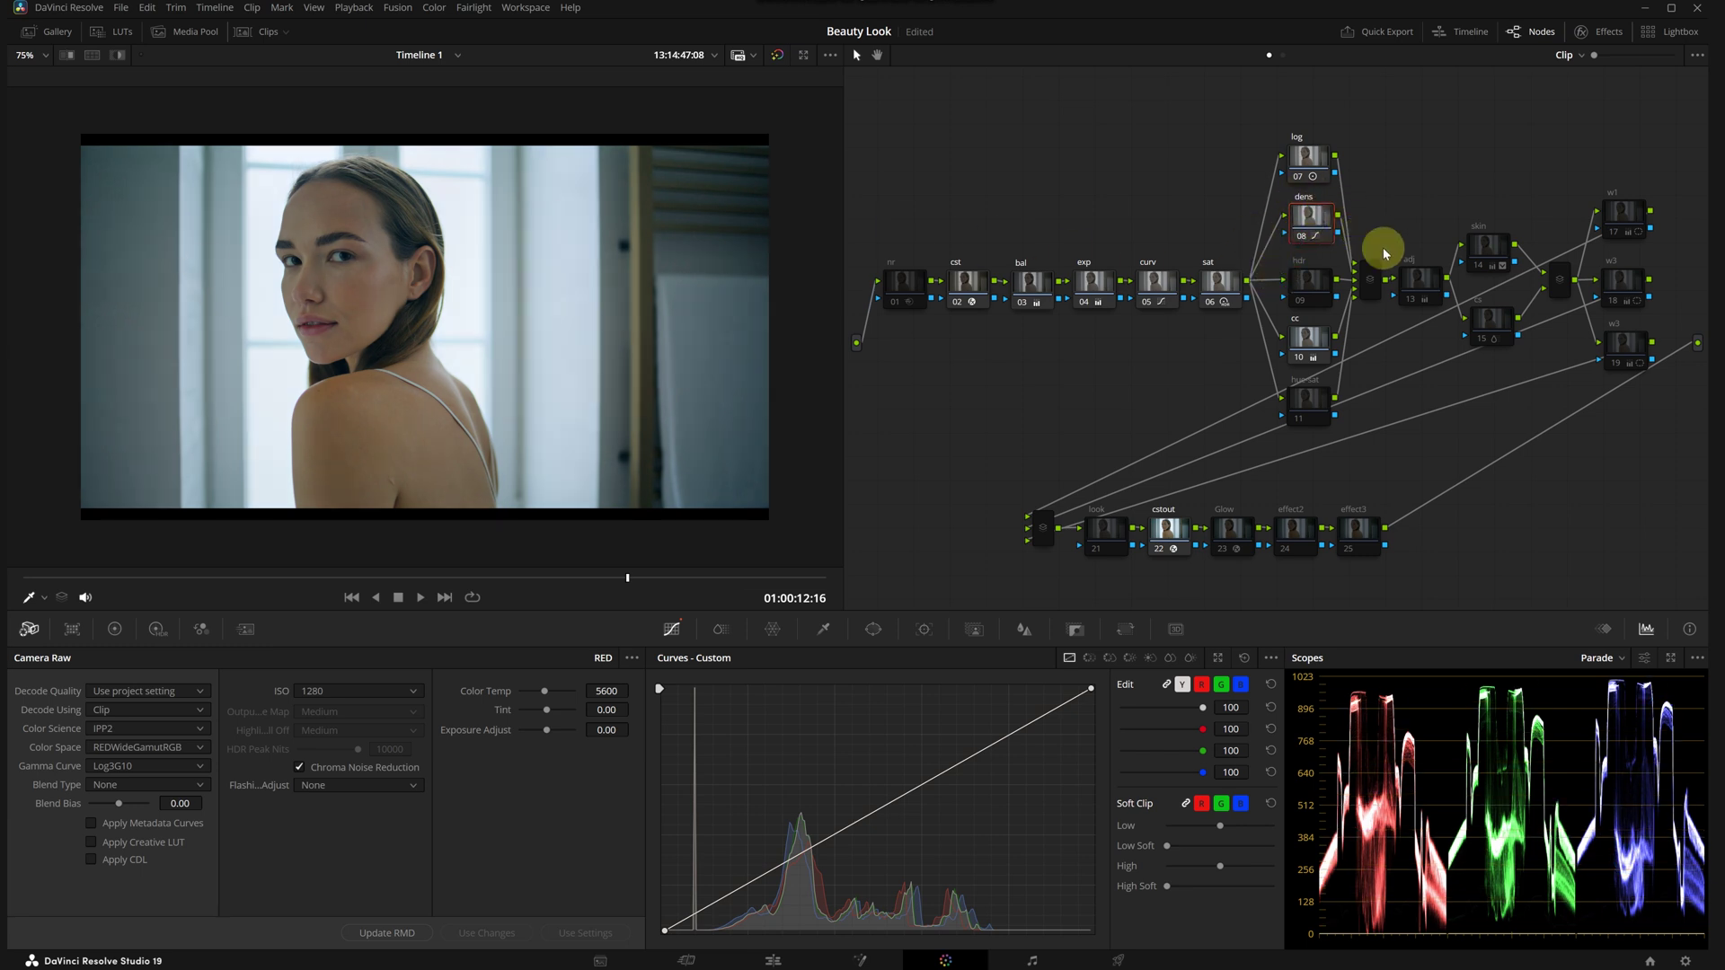
Step: Re-enable the Glow, adj, skin and cs nodes in turn to review the glow, softened detail and skin correction
{"action": "left_click", "coordinate": [1227, 546]}
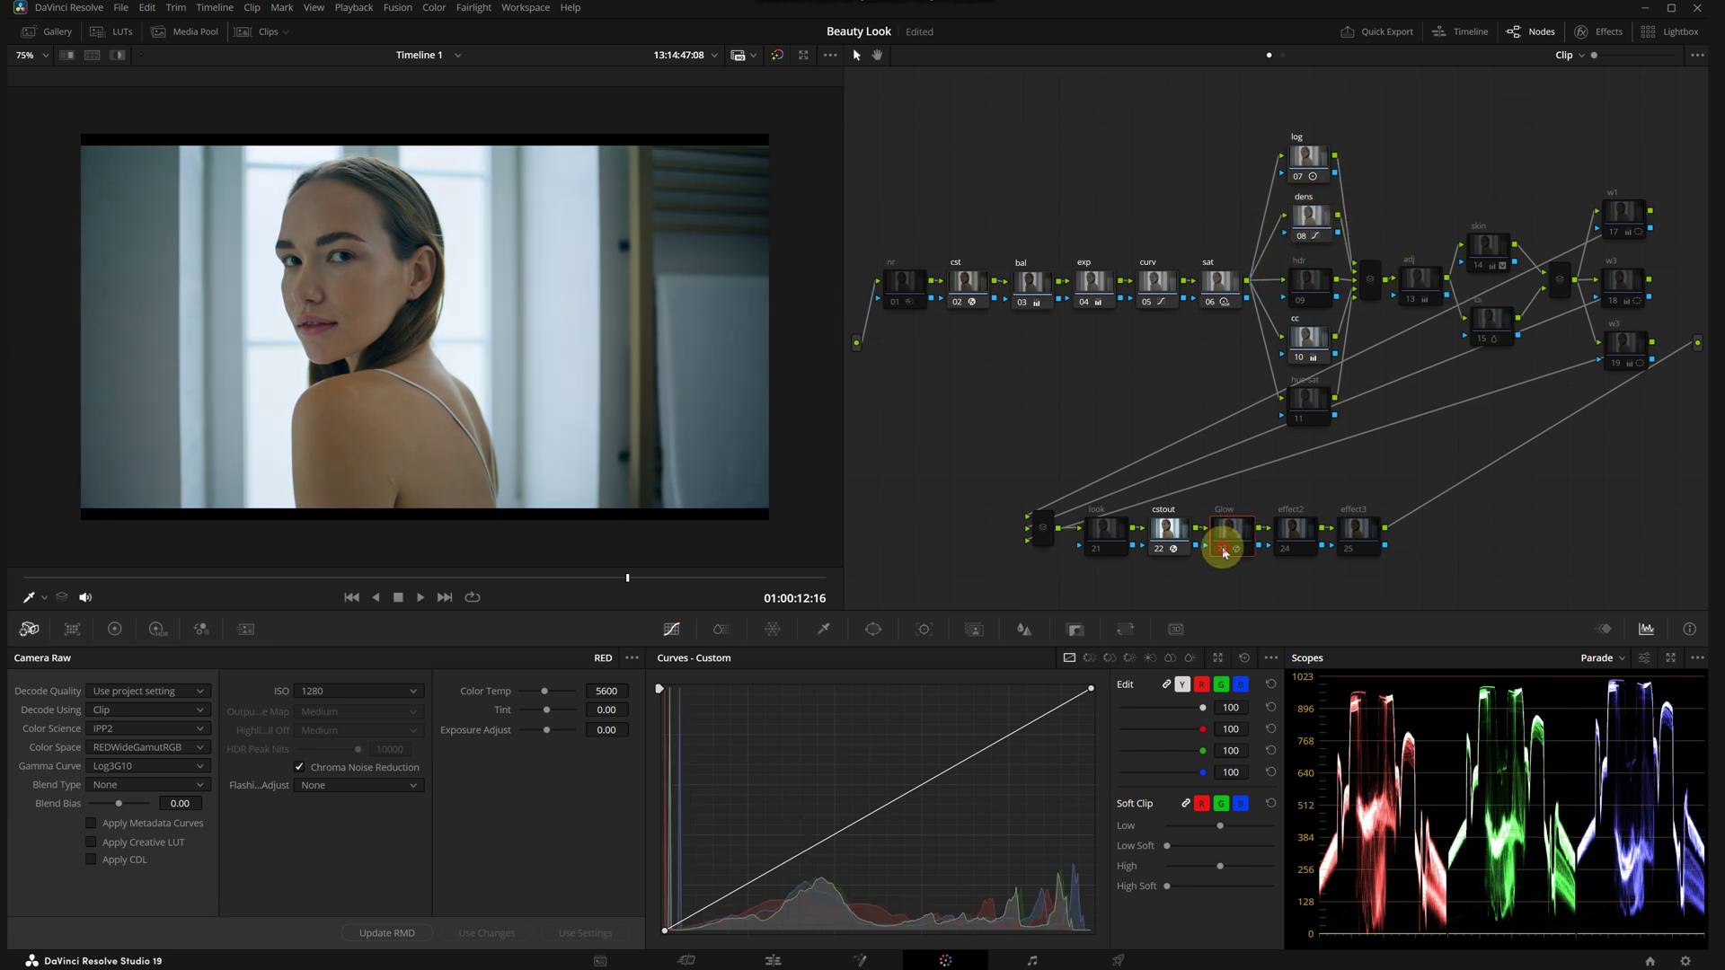
{"action": "left_click", "coordinate": [1224, 549]}
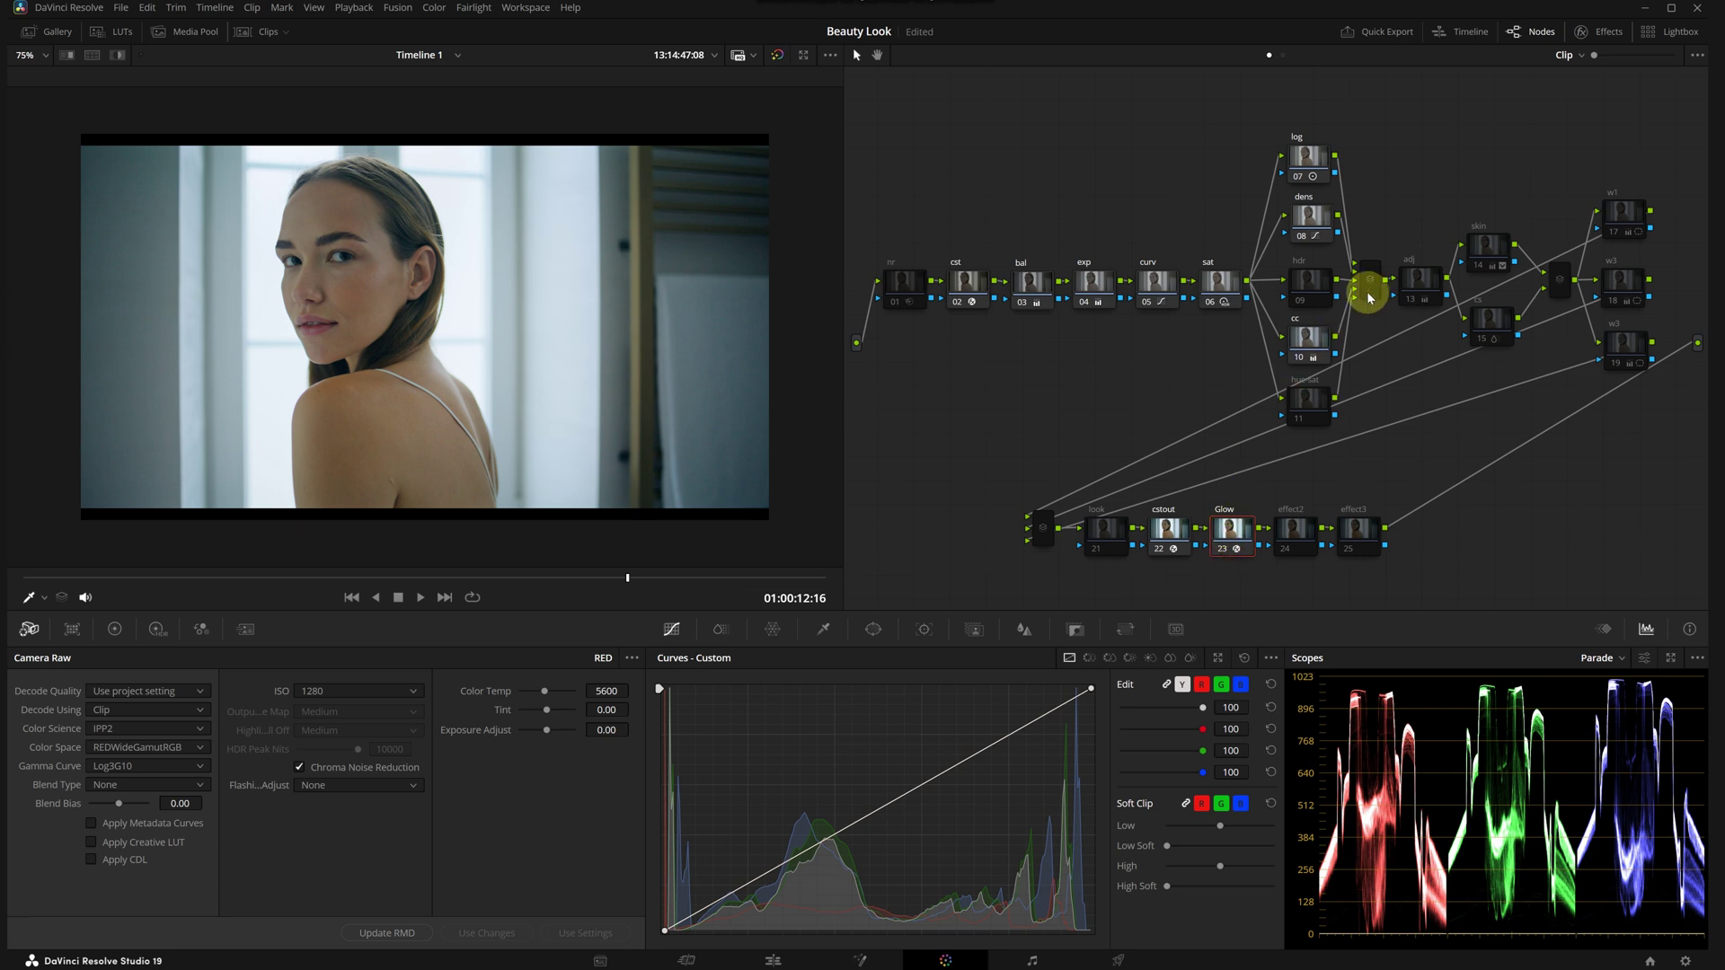
{"action": "left_click", "coordinate": [1409, 306]}
{"action": "left_click", "coordinate": [1408, 301]}
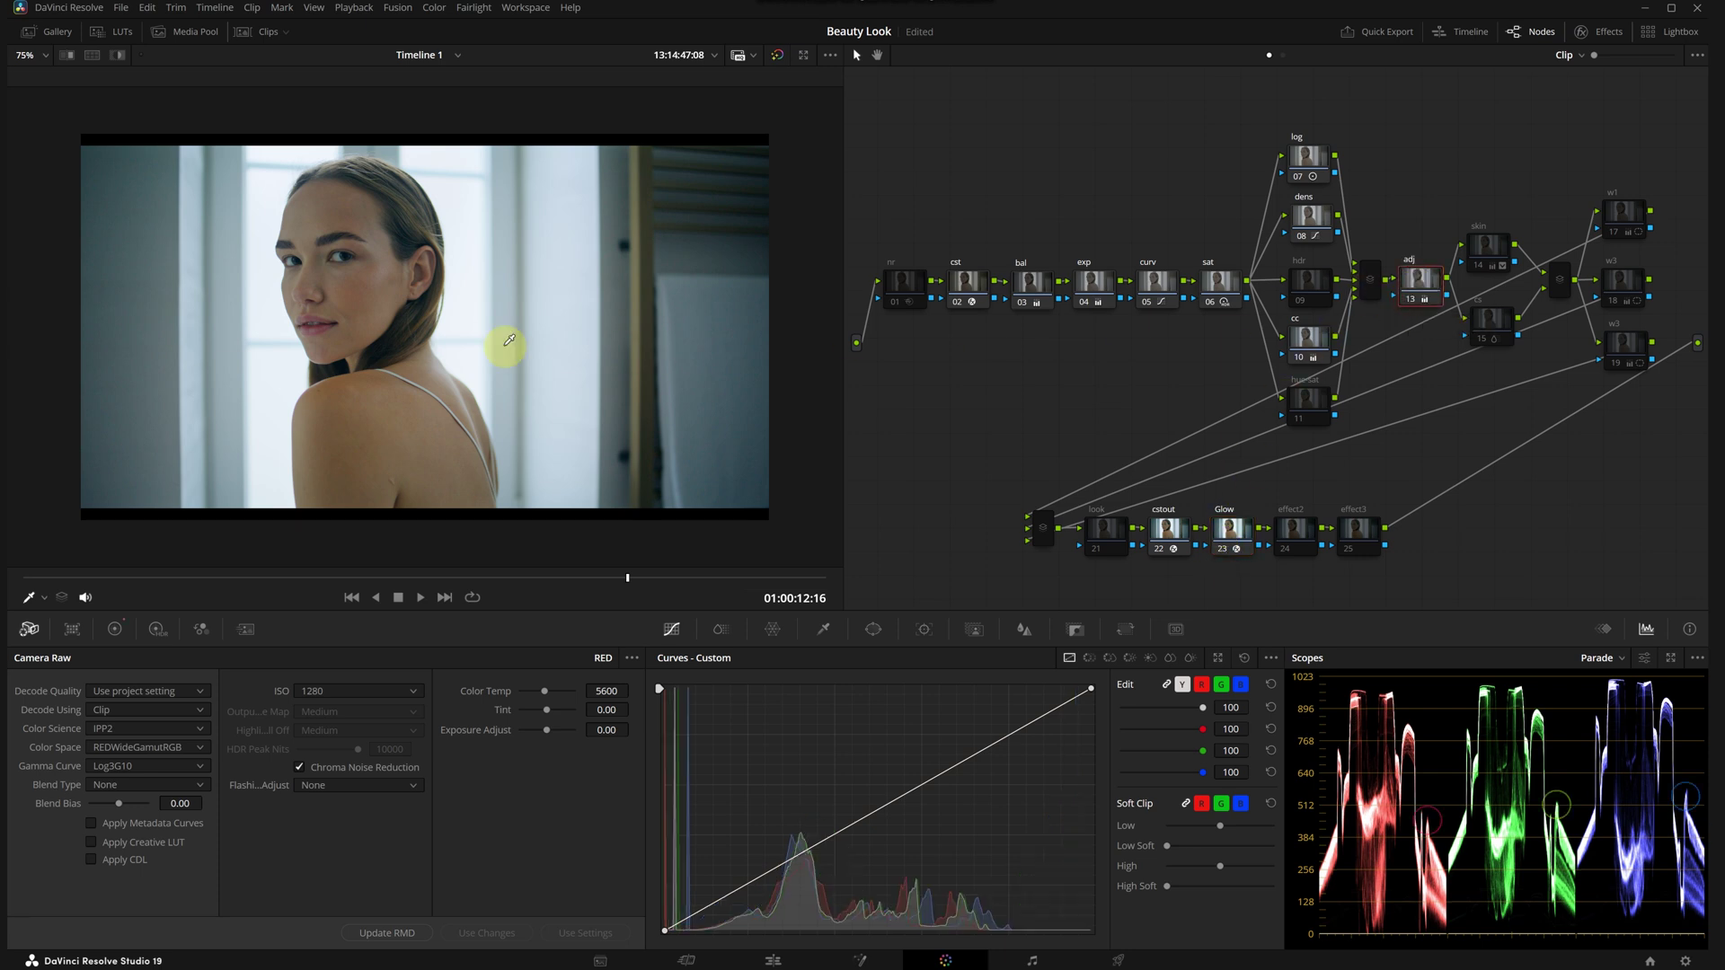
{"action": "left_click", "coordinate": [1491, 325]}
{"action": "left_click", "coordinate": [1478, 266]}
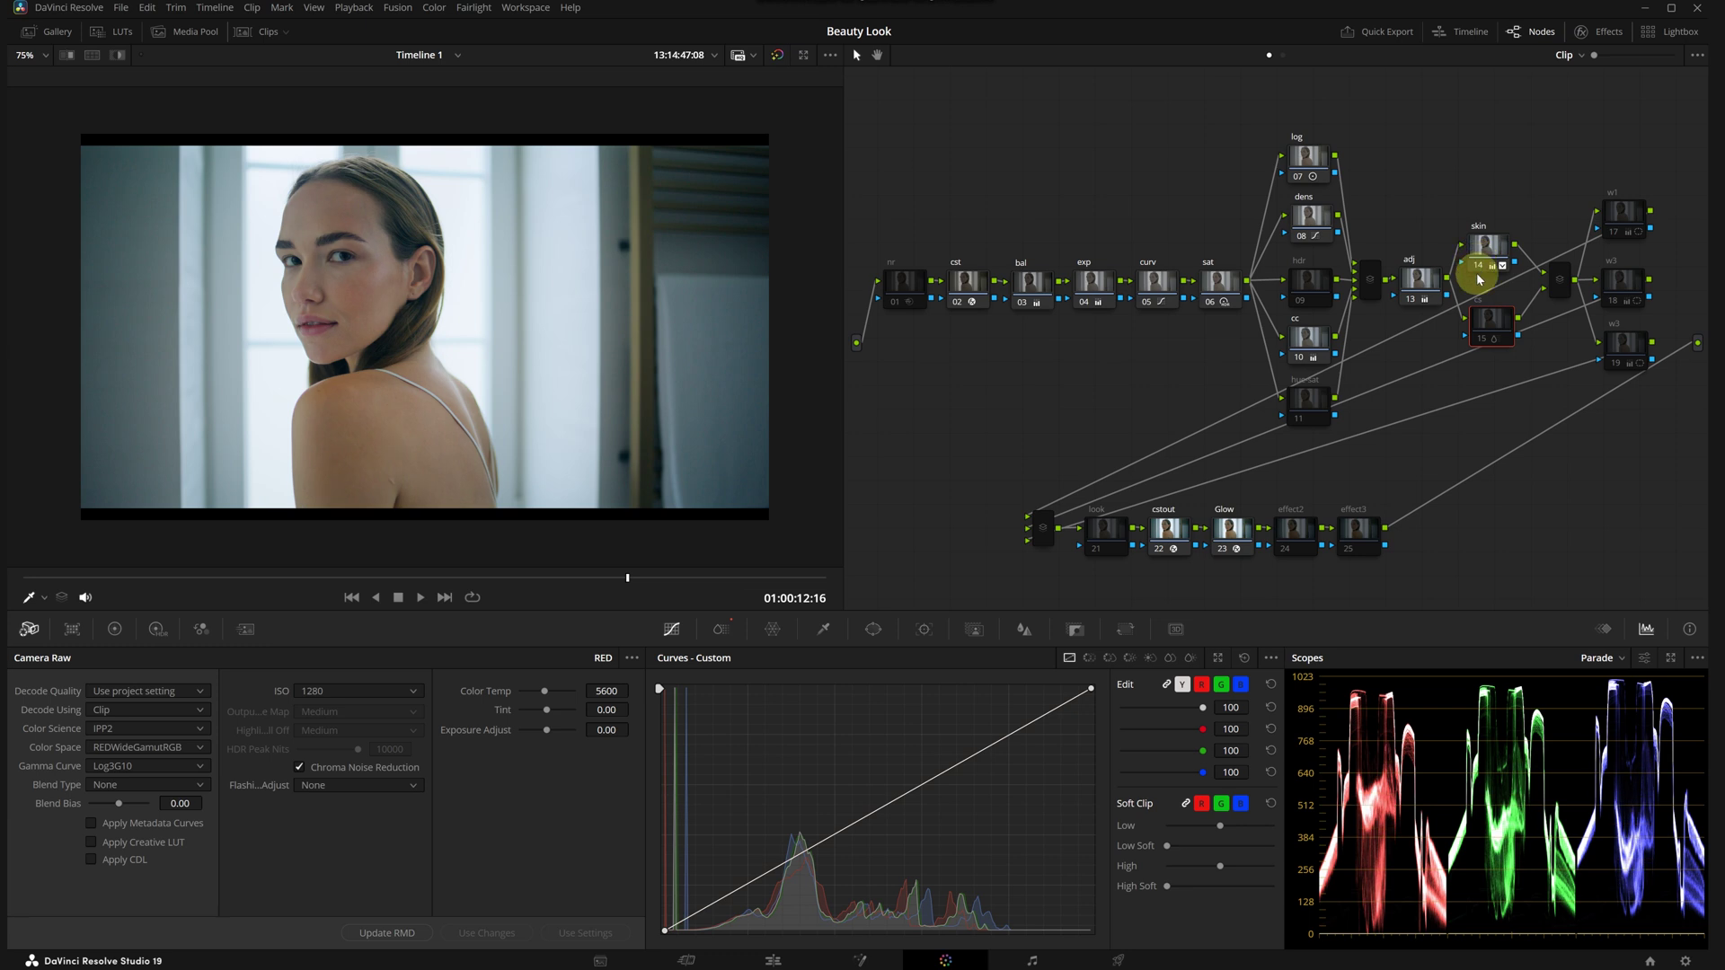
{"action": "left_click", "coordinate": [1482, 339]}
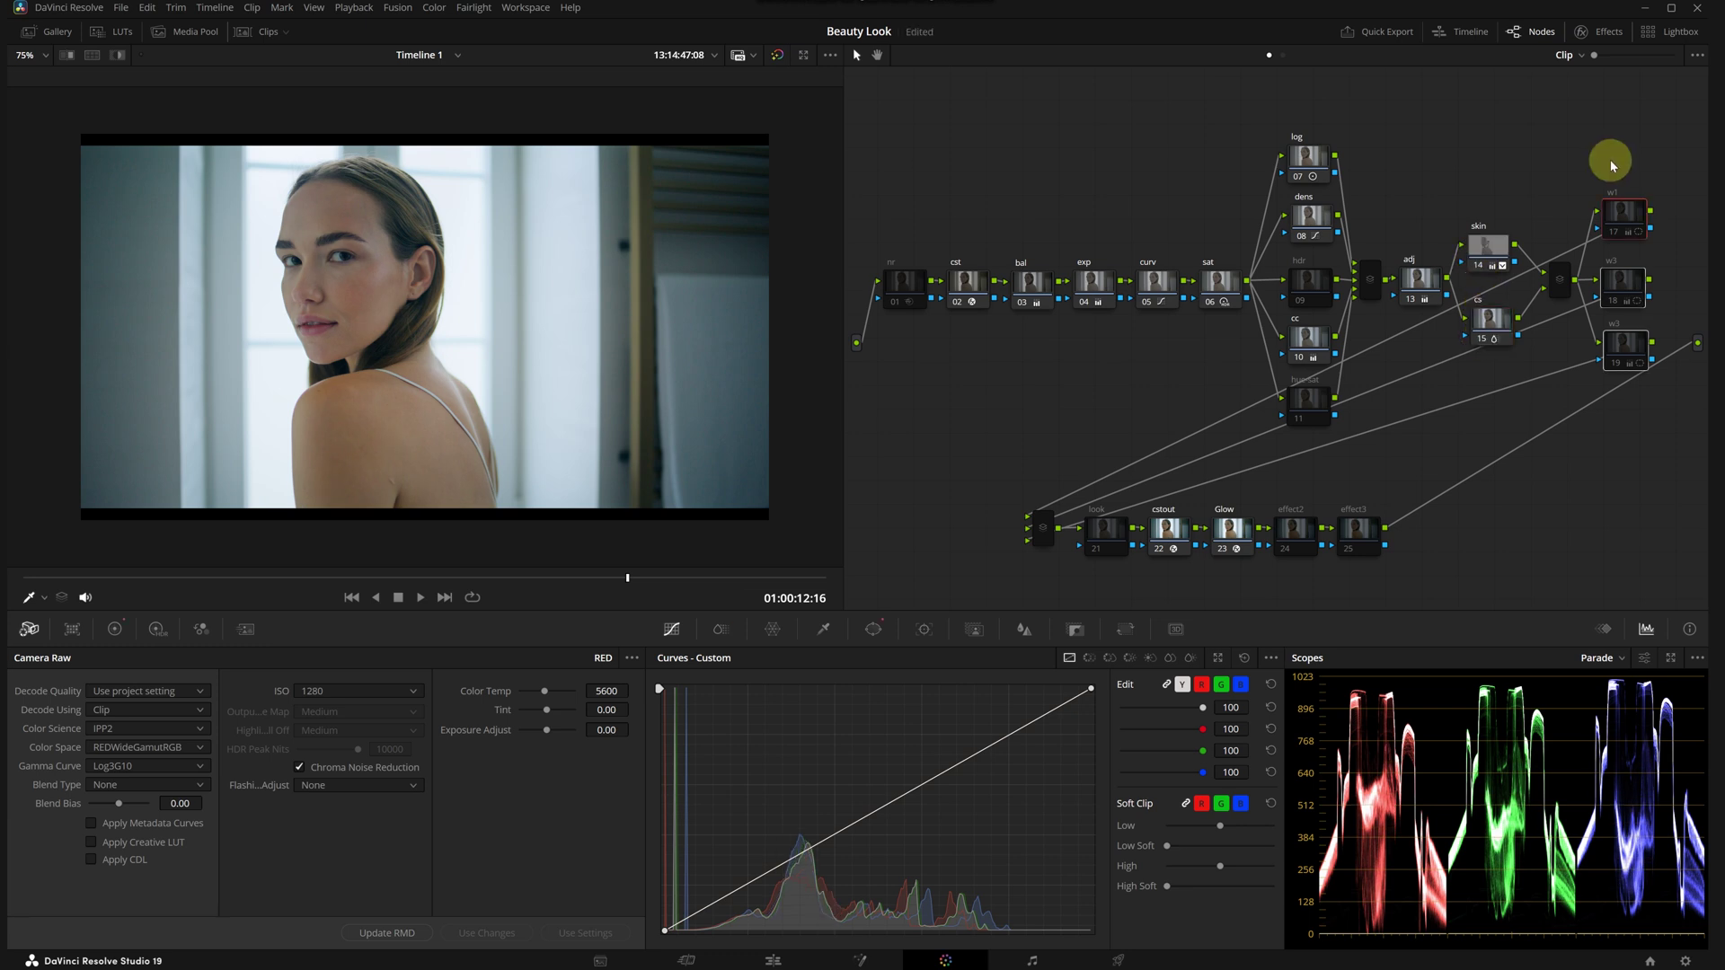
Step: Re-enable the three window nodes together and the nr node to complete the review of the grade
{"action": "key", "text": "ctrl+d"}
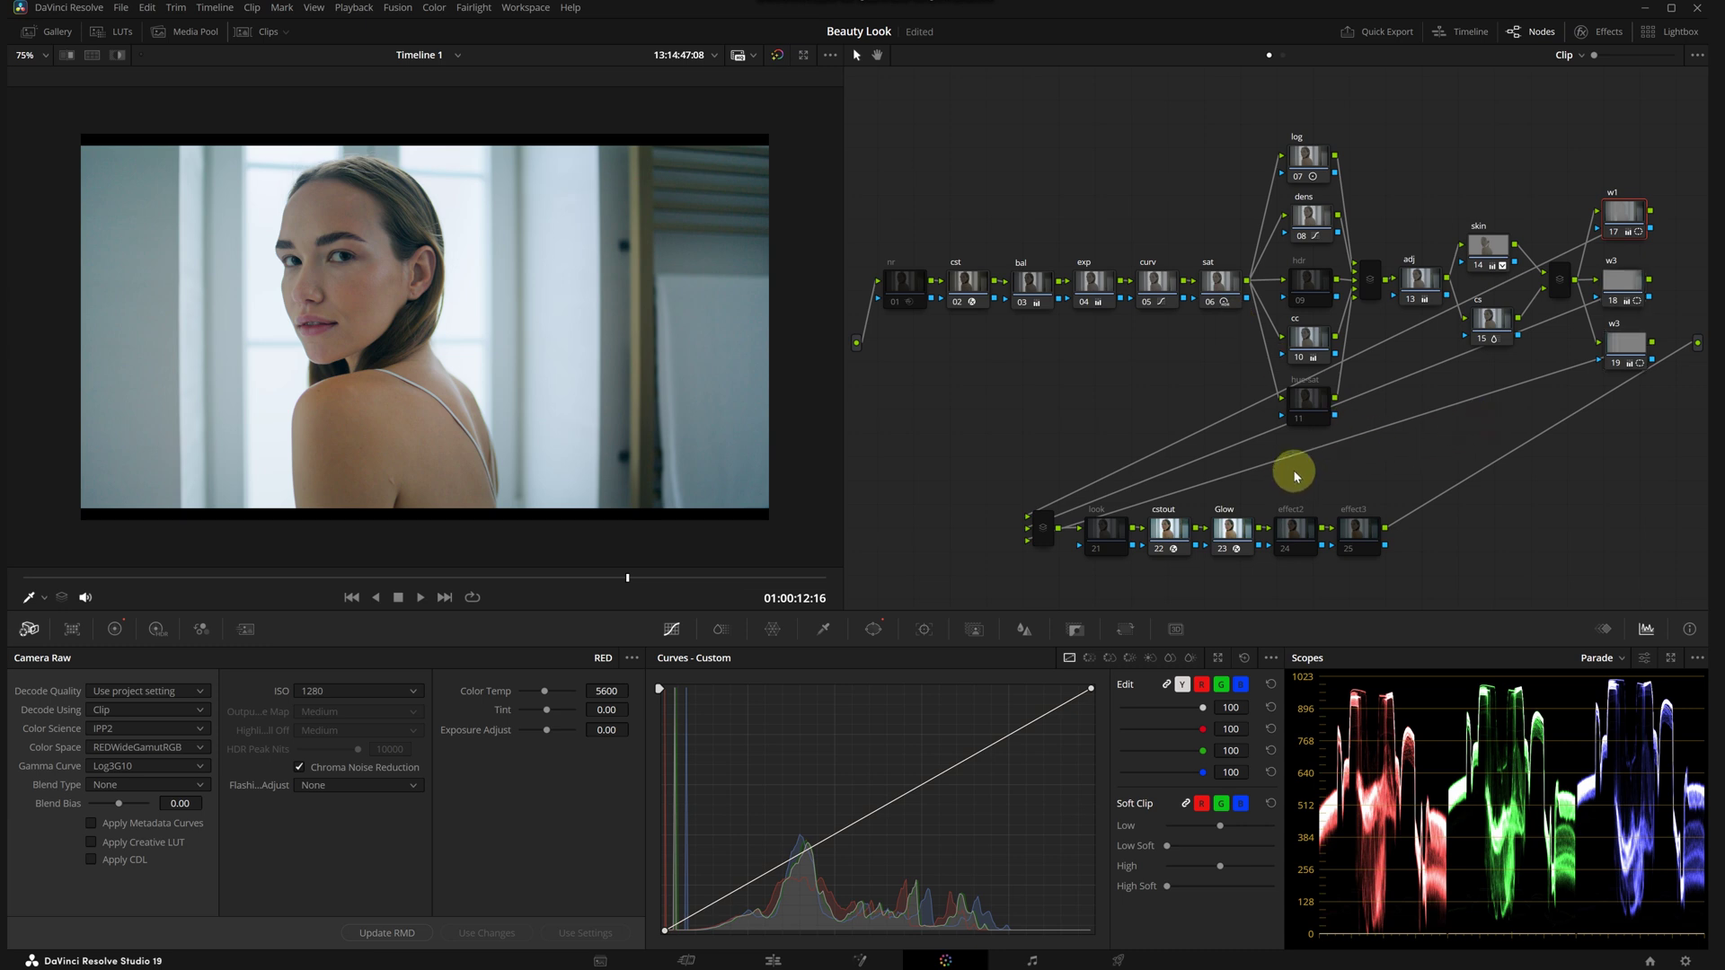
{"action": "left_click", "coordinate": [894, 300]}
{"action": "left_click", "coordinate": [895, 303]}
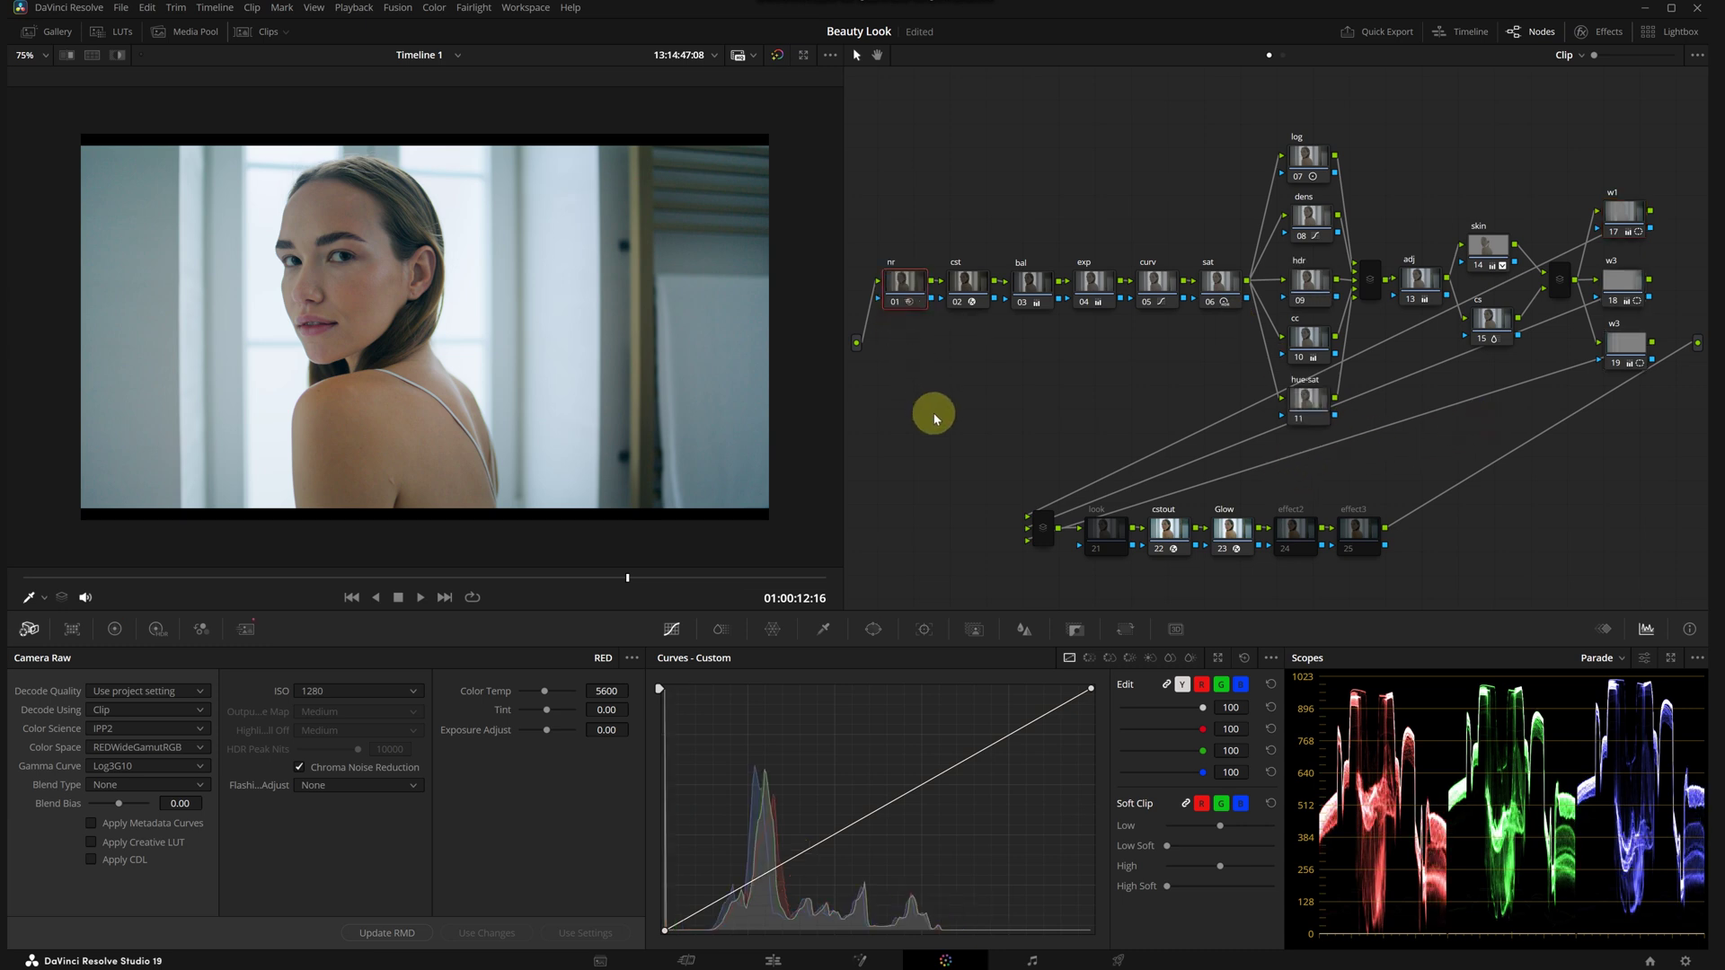